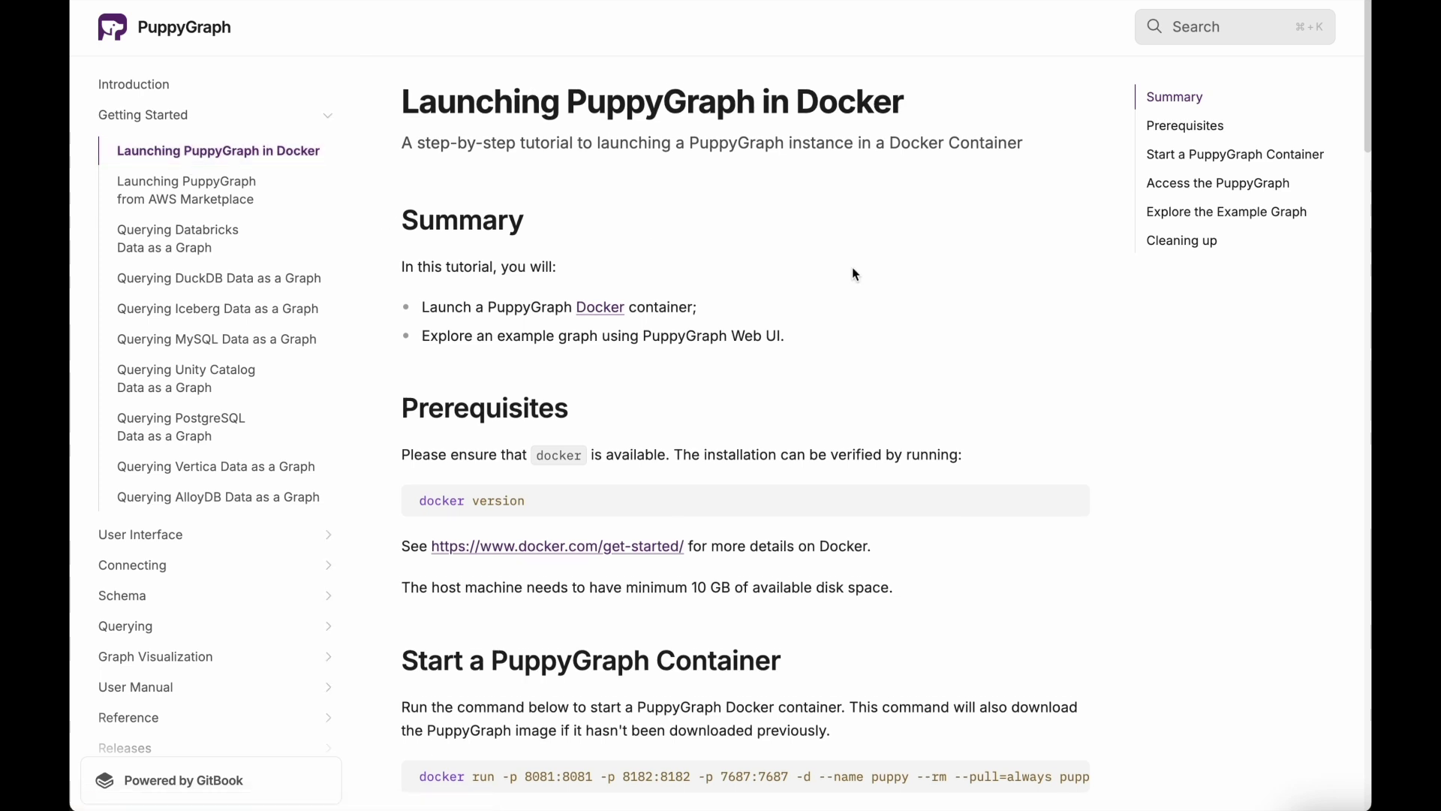
Examine the Docker launch instructions and select the docker run command that starts a PuppyGraph container.
scroll(853, 269, "down", 2)
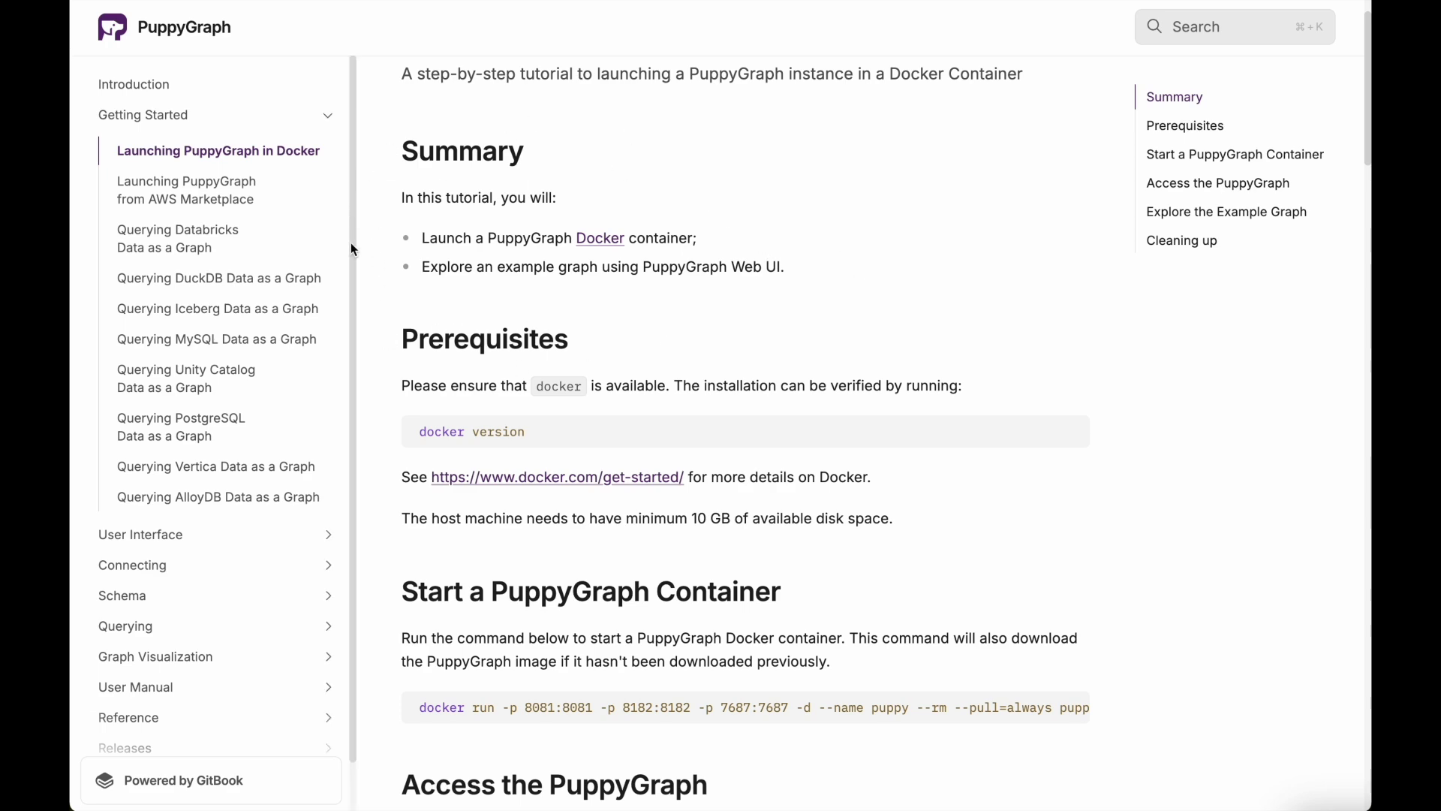
scroll(886, 270, "down", 5)
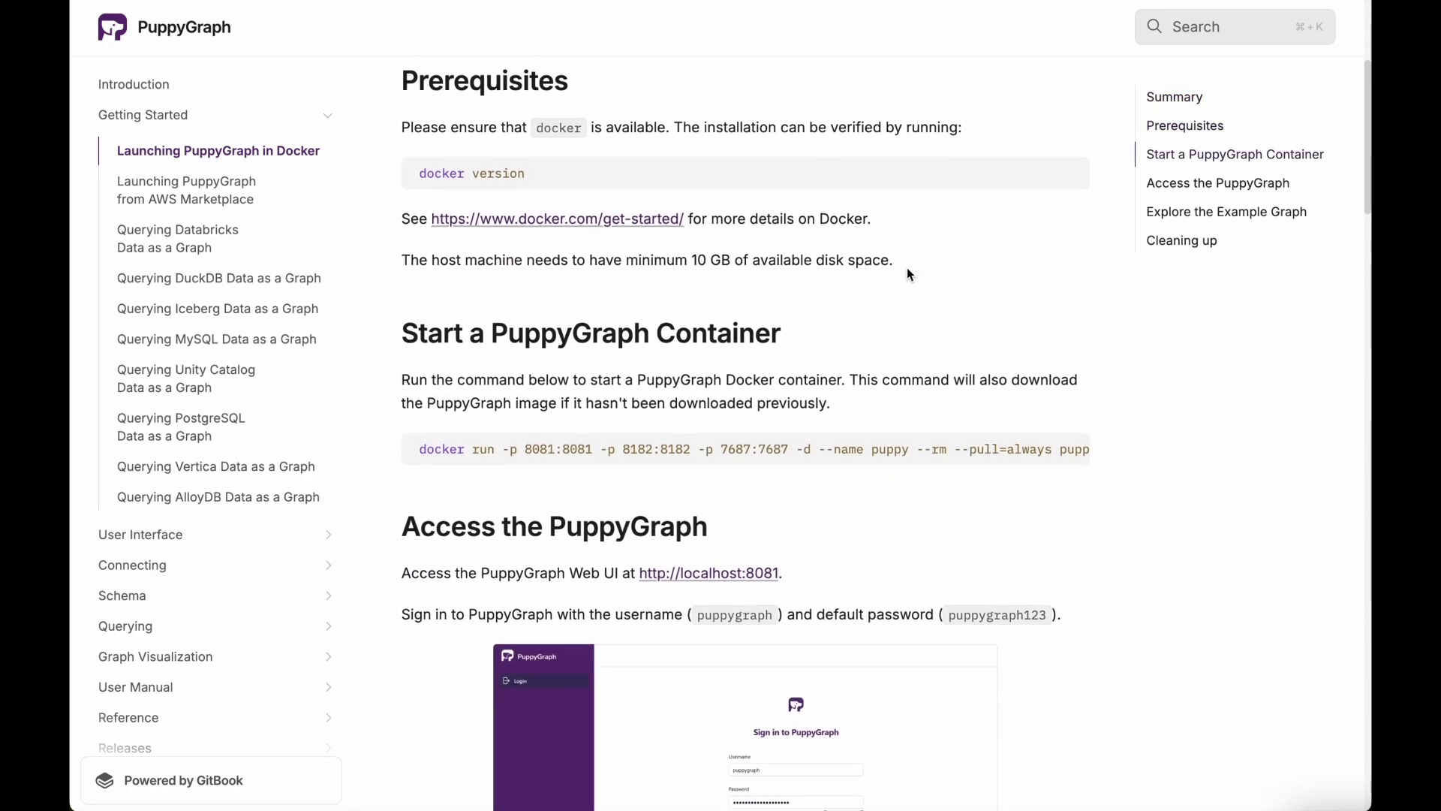
scroll(905, 268, "down", 3)
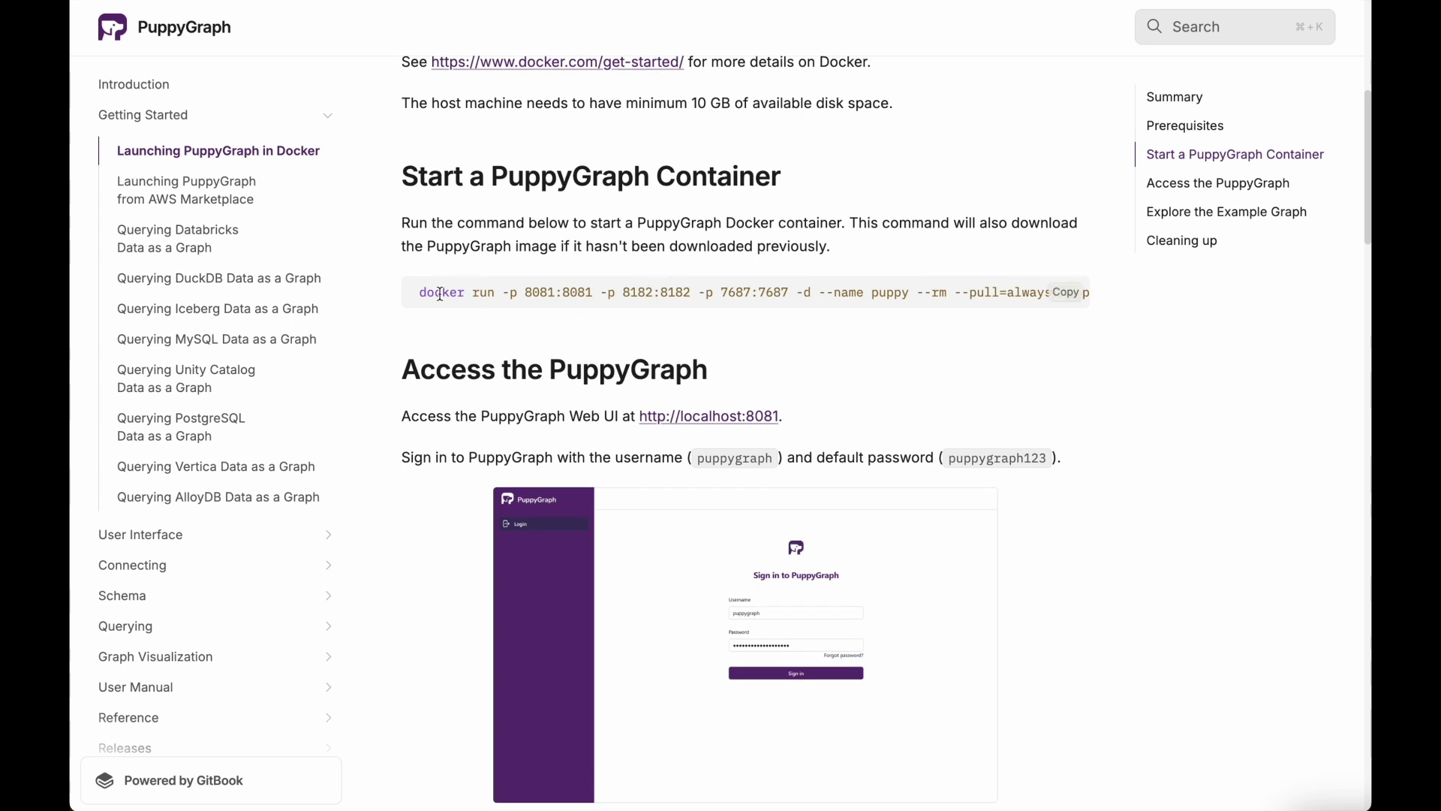
left_click_drag(420, 293, 992, 294)
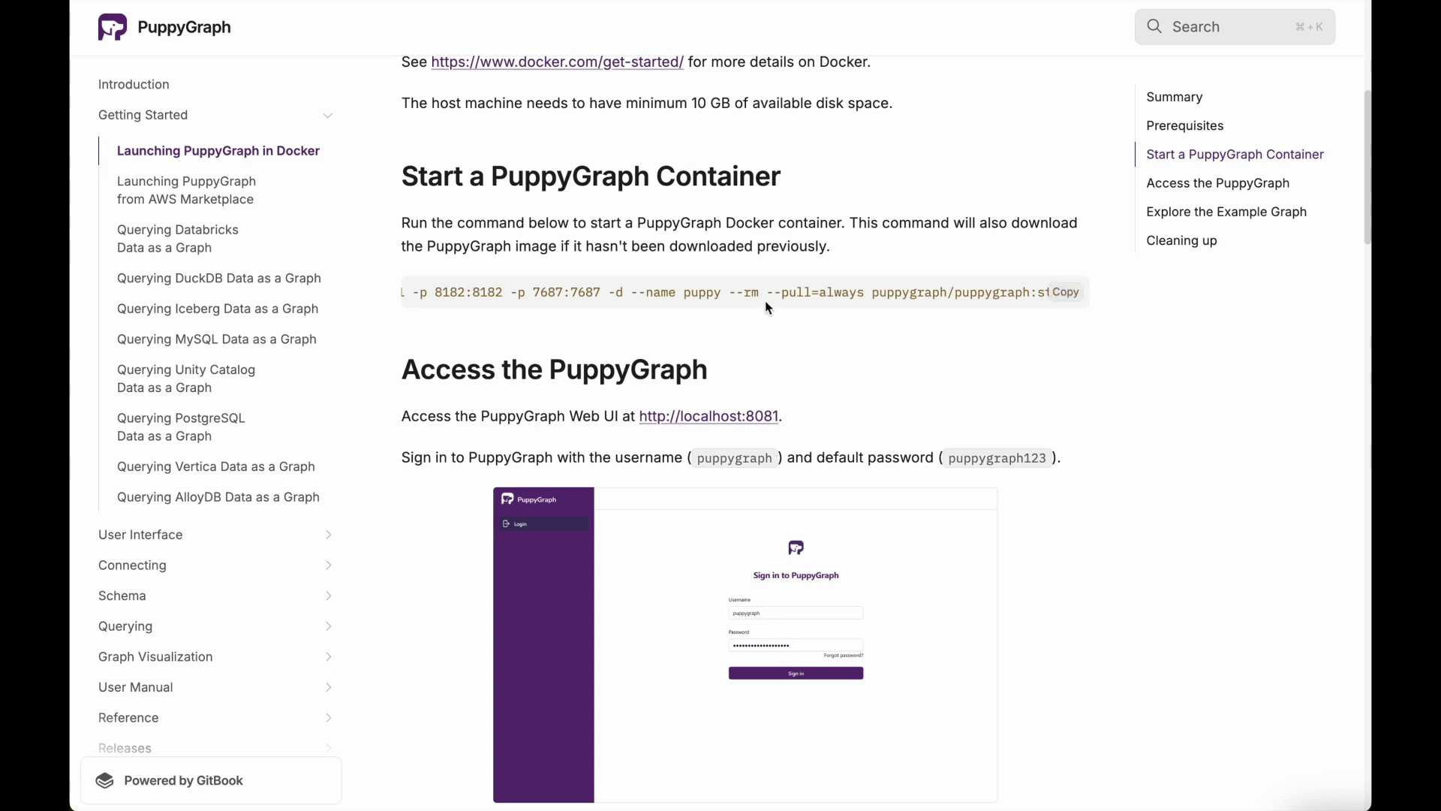
left_click_drag(760, 293, 729, 293)
left_click(643, 296)
scroll(643, 296, "left", 3)
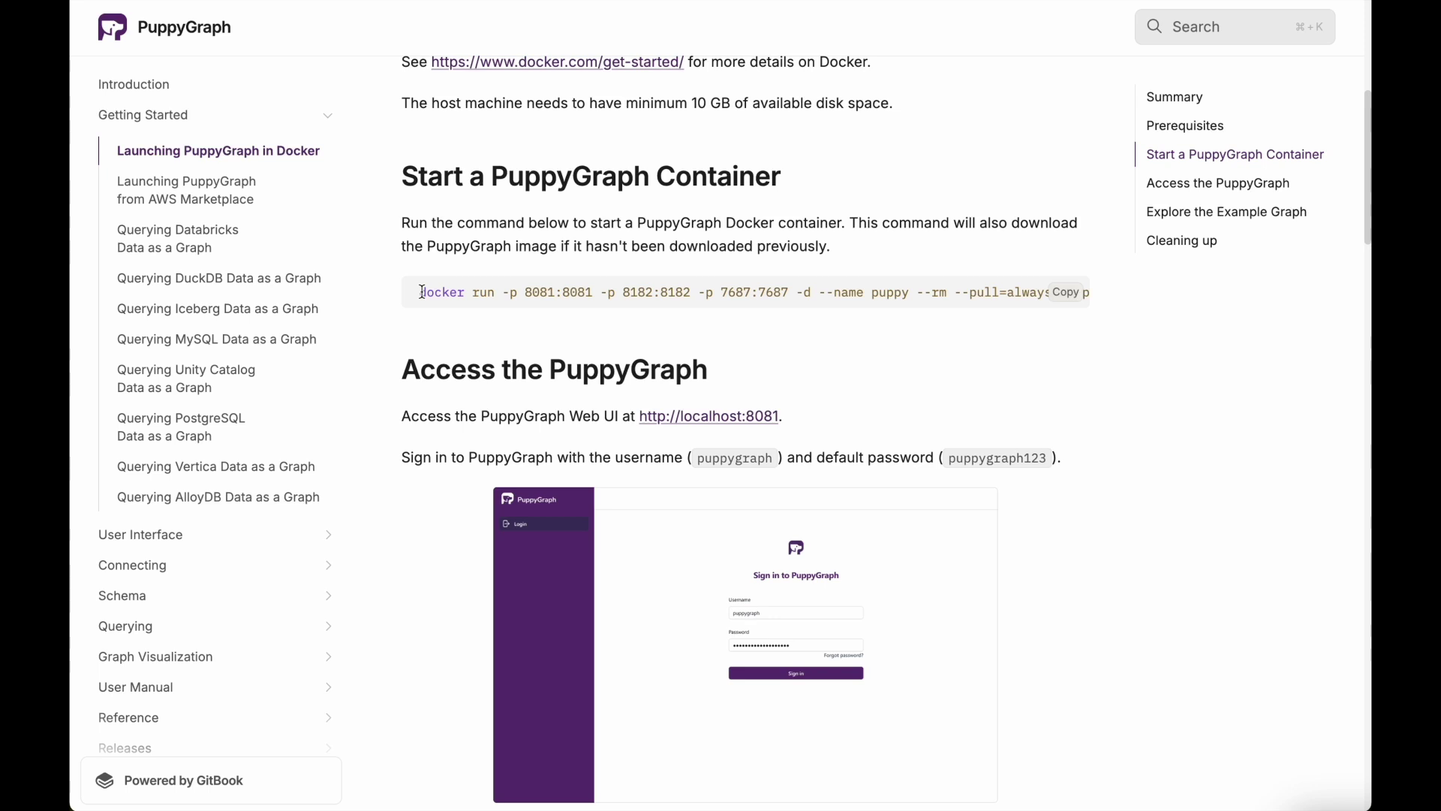
left_click_drag(422, 292, 1061, 306)
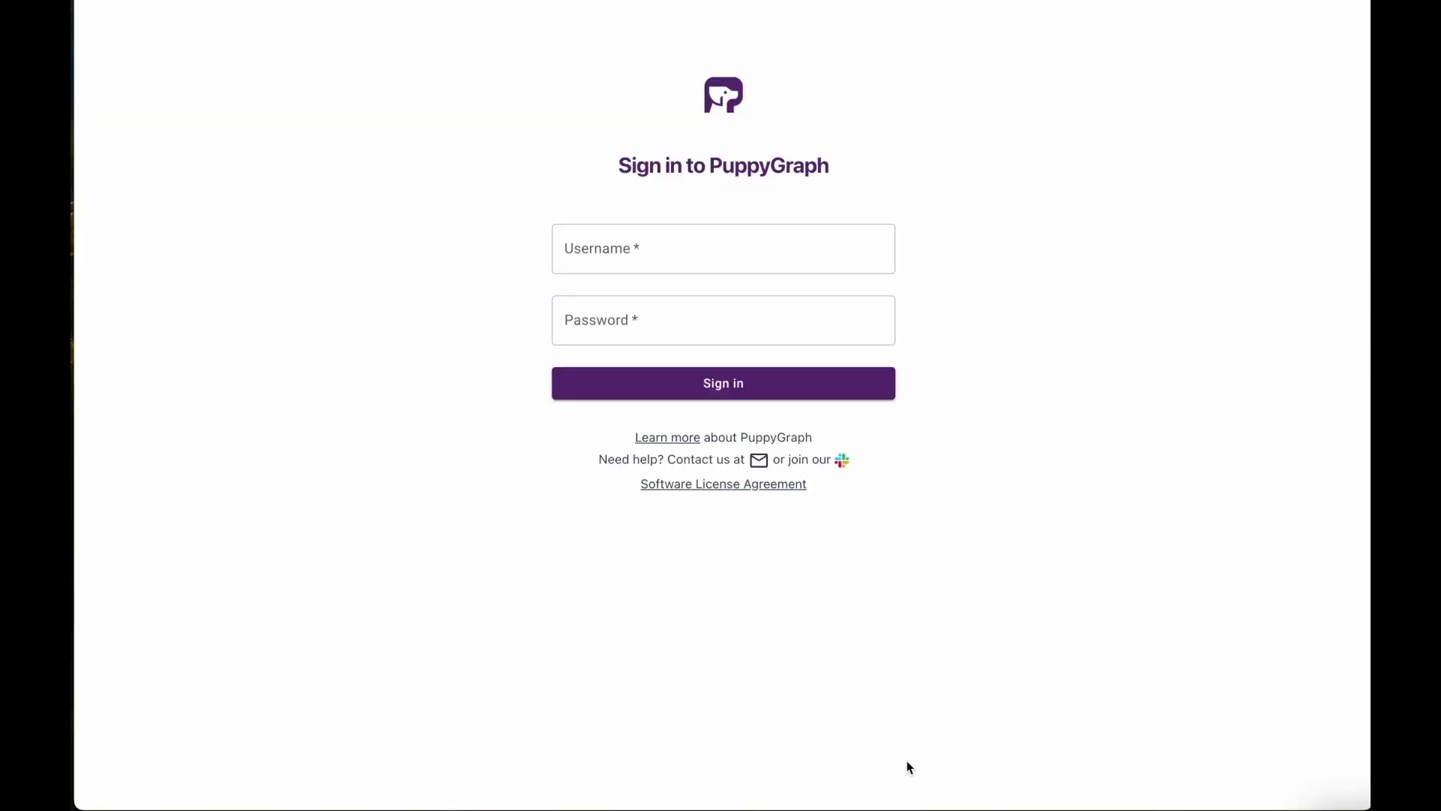
Sign in to the PuppyGraph Web UI with the username puppygraph and the account password.
left_click(660, 251)
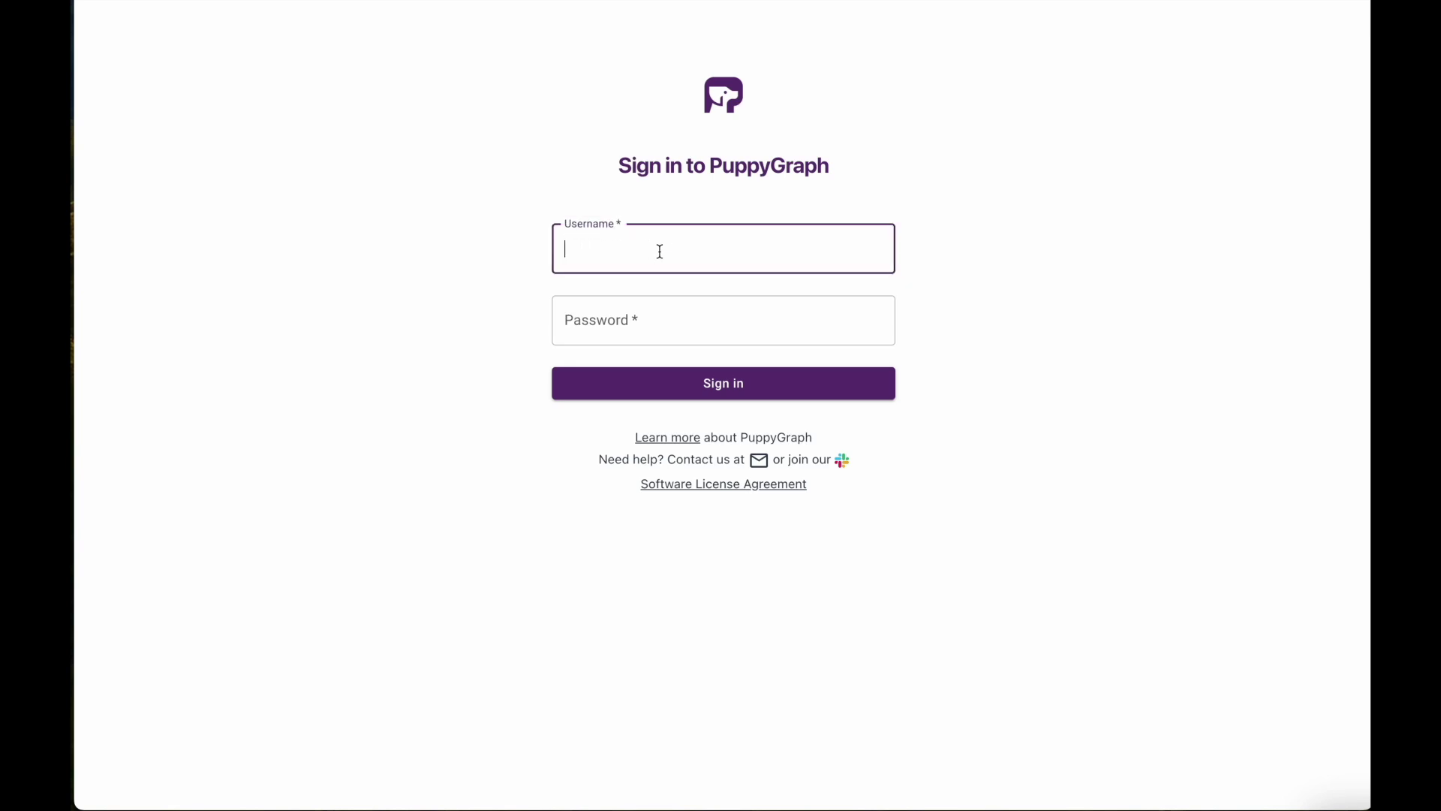
type("puppygraph")
left_click(627, 315)
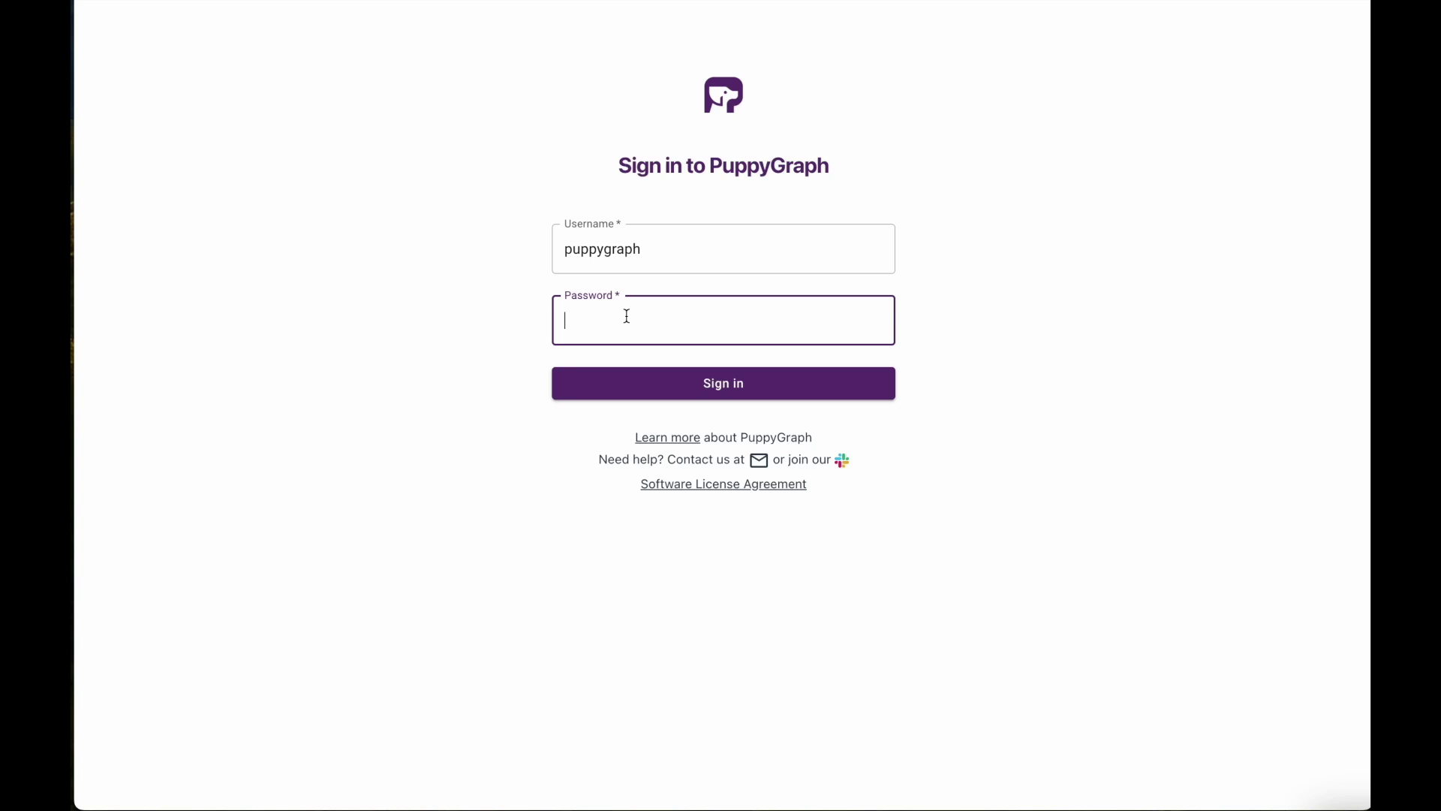
key("super+v")
key("Return")
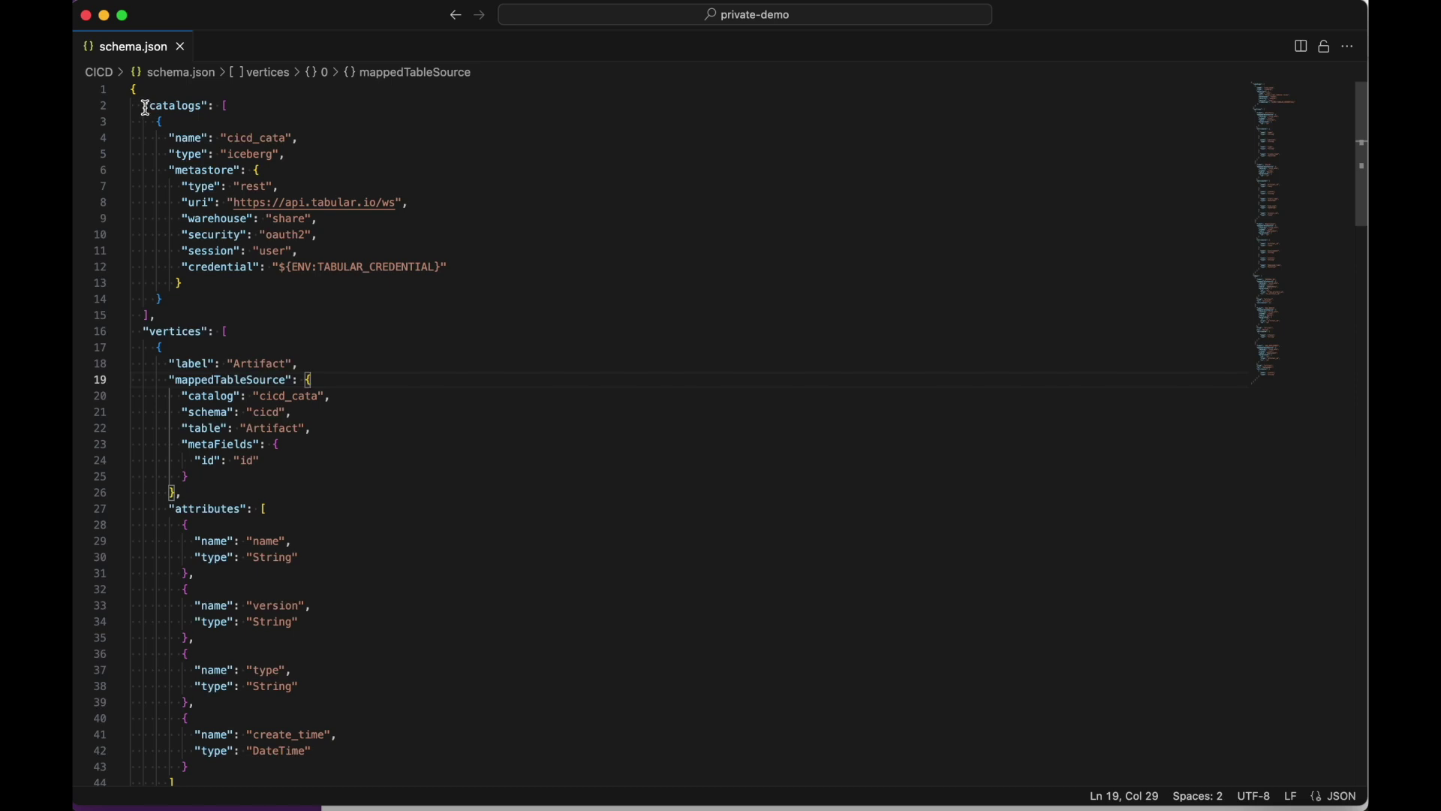
In the code editor, examine the catalogs section of schema.json, including the metastore connection settings of cicd_cata.
left_click_drag(142, 107, 214, 106)
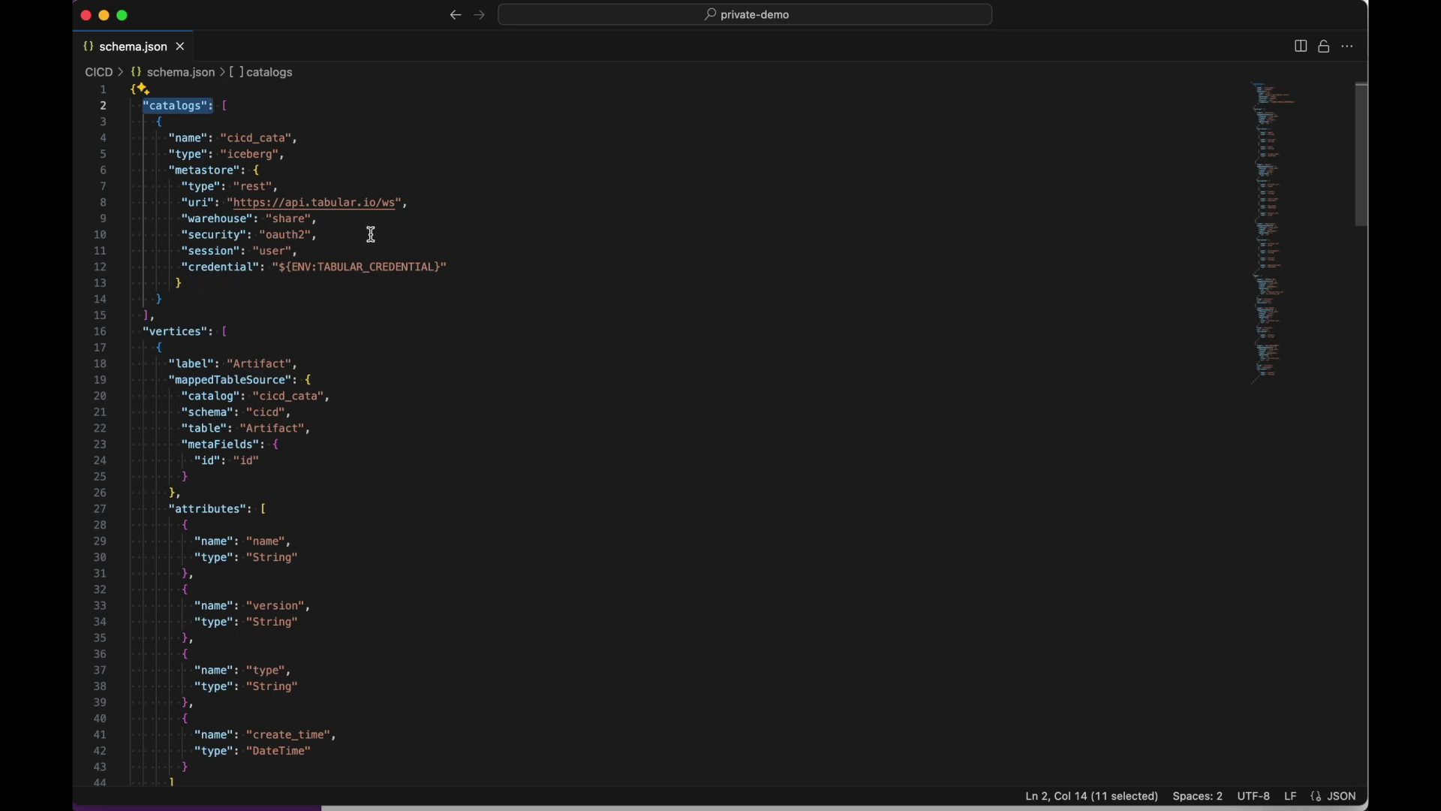
double_click(182, 203)
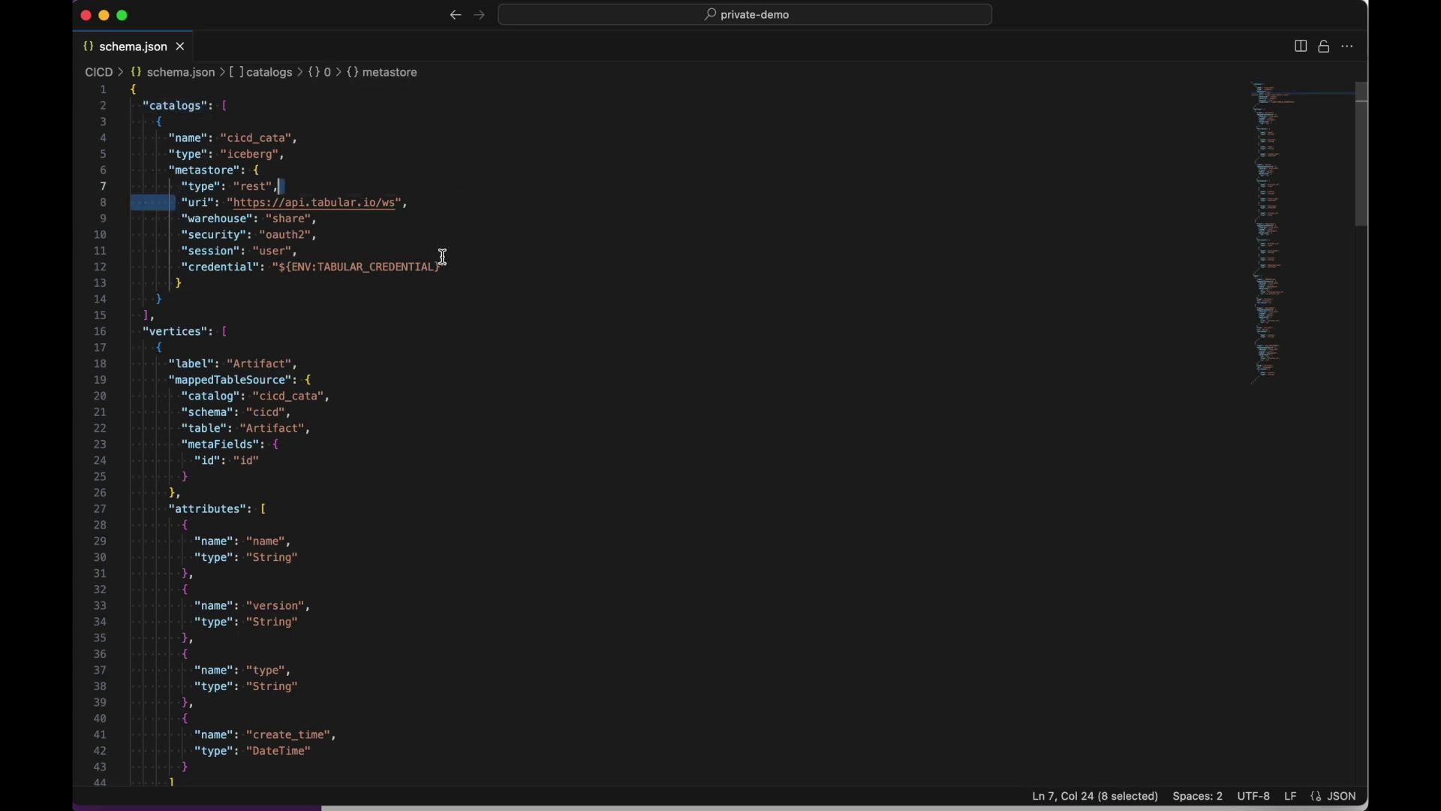
left_click(515, 316)
Examine the vertices section of schema.json: the Artifact vertex's mapped table source and attributes, and the Build and Deployment definitions.
scroll(515, 316, "down", 2)
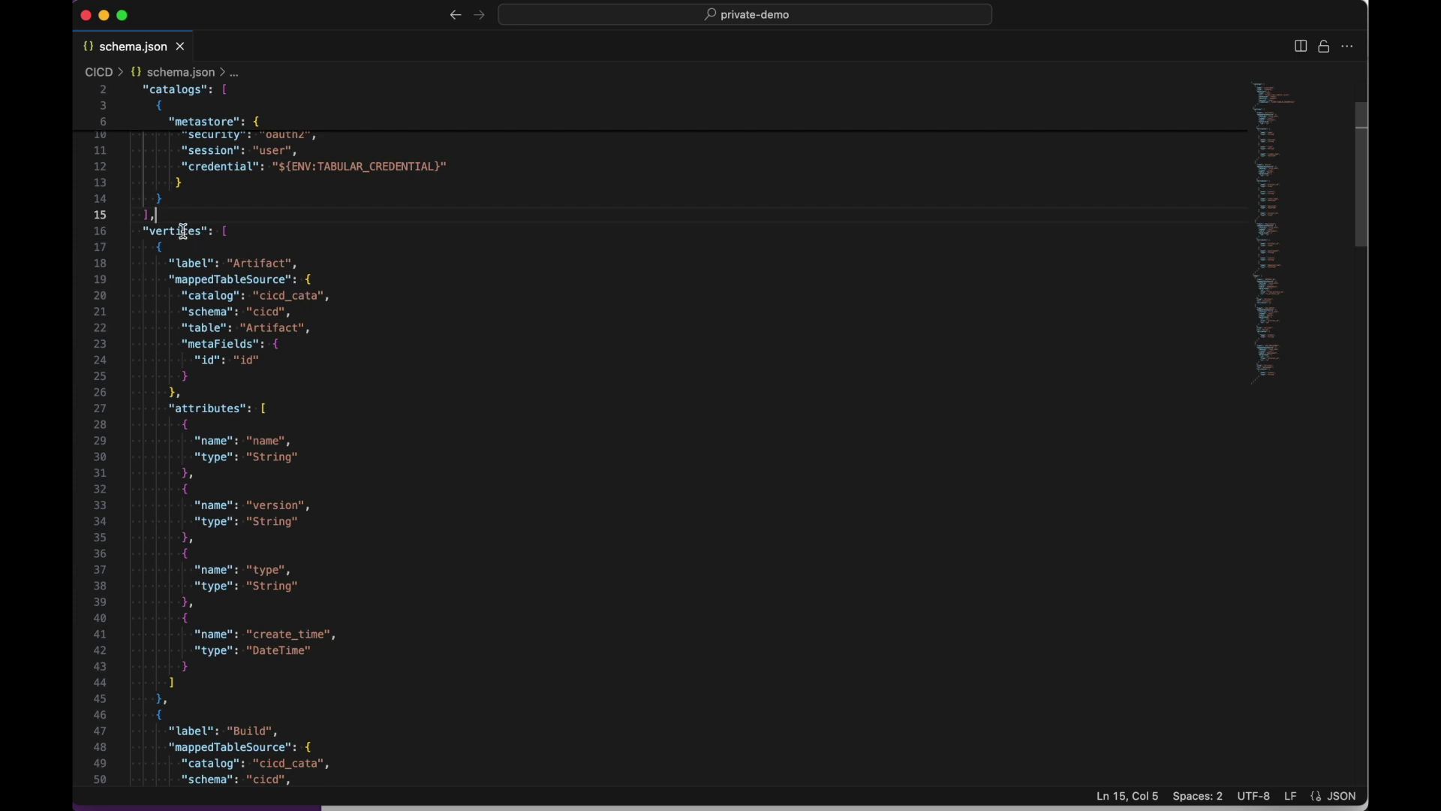
double_click(226, 231)
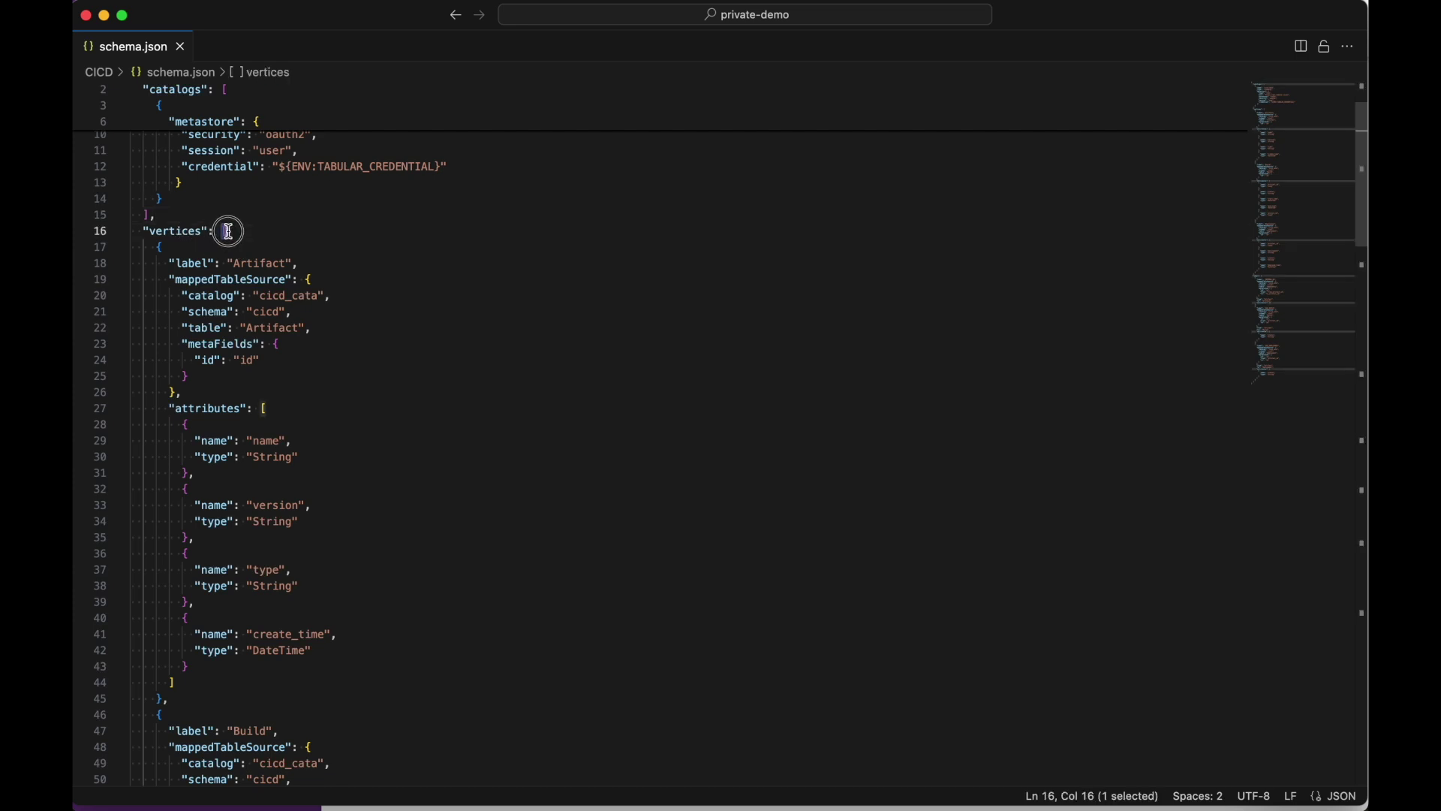
left_click(260, 264)
scroll(330, 314, "down", 2)
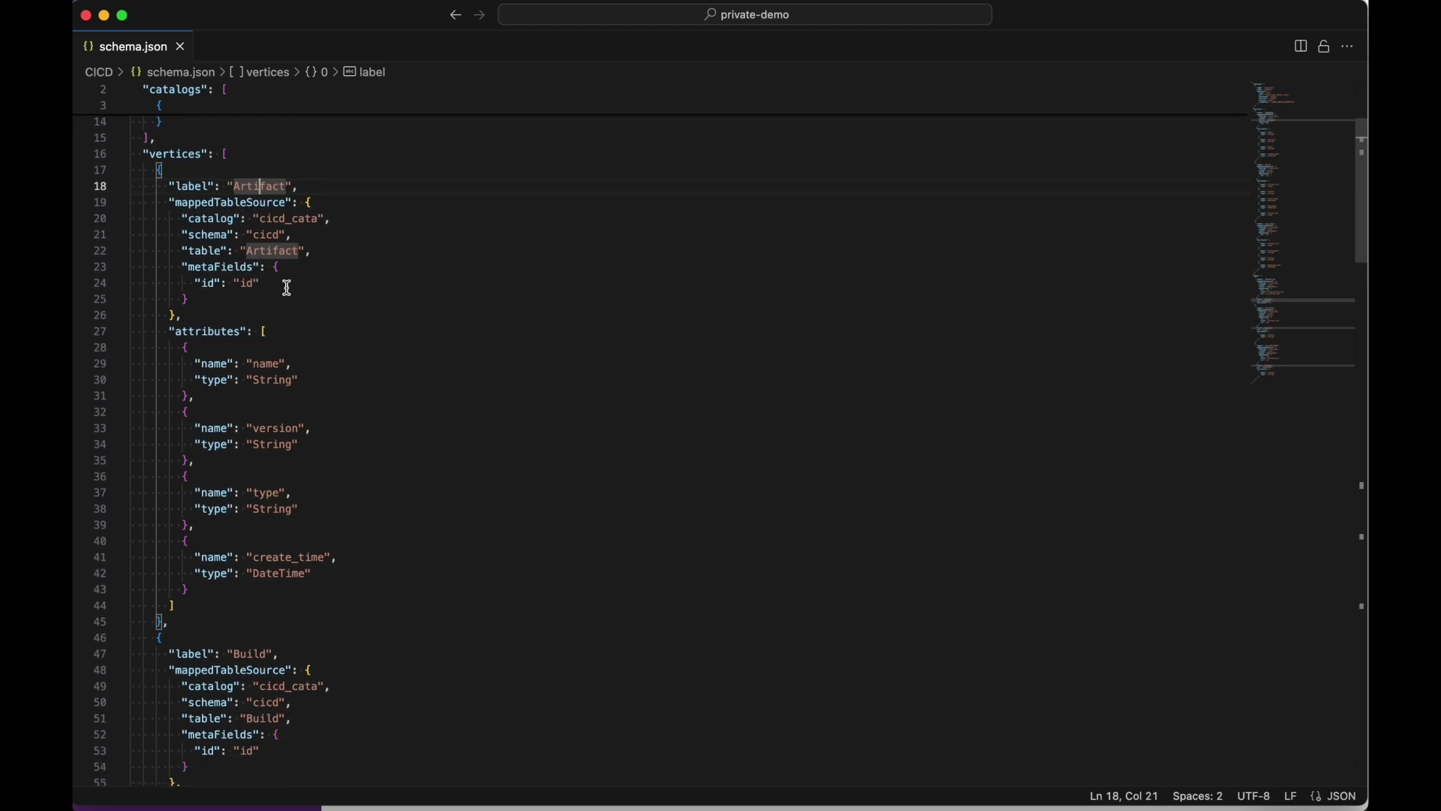
left_click_drag(285, 289, 138, 218)
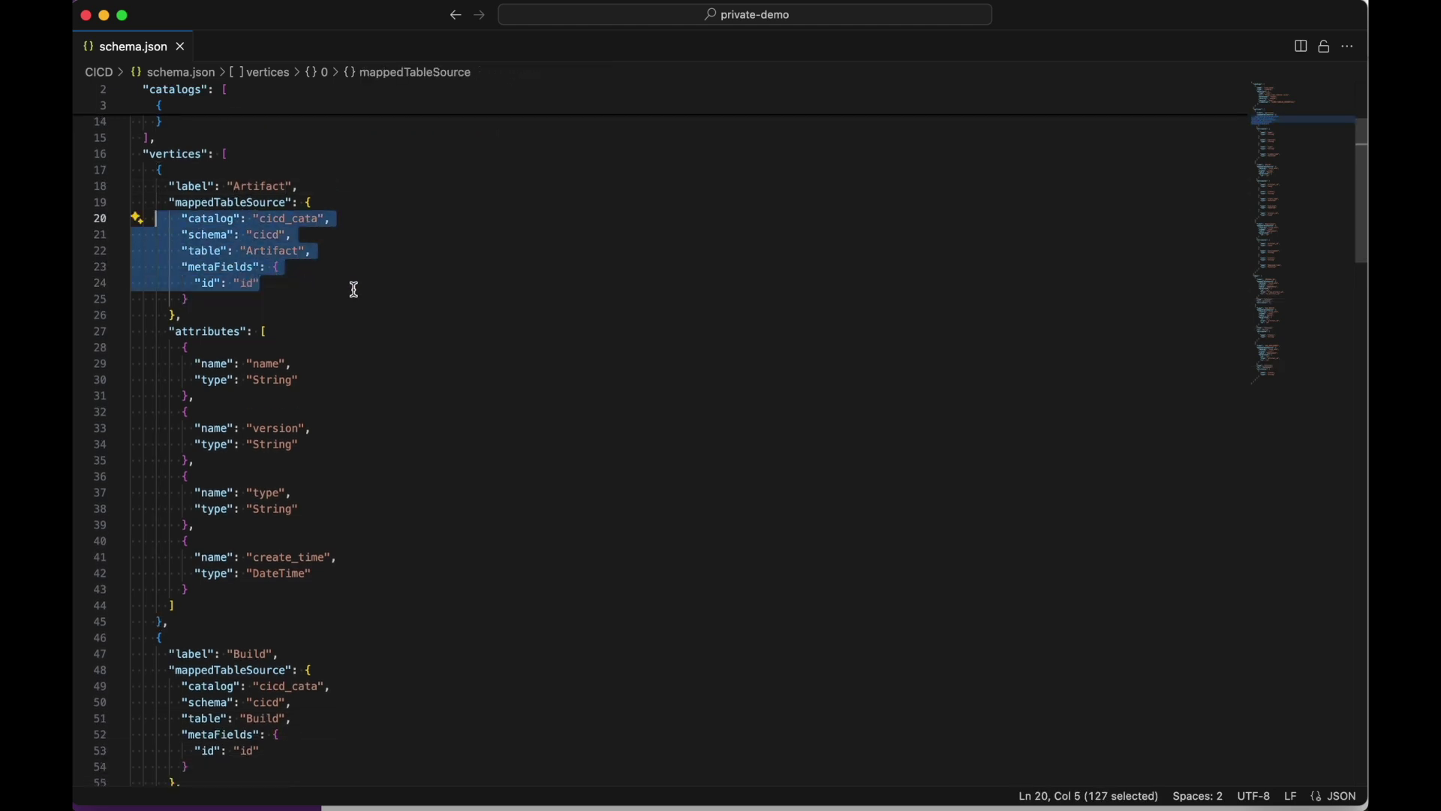
scroll(356, 289, "down", 2)
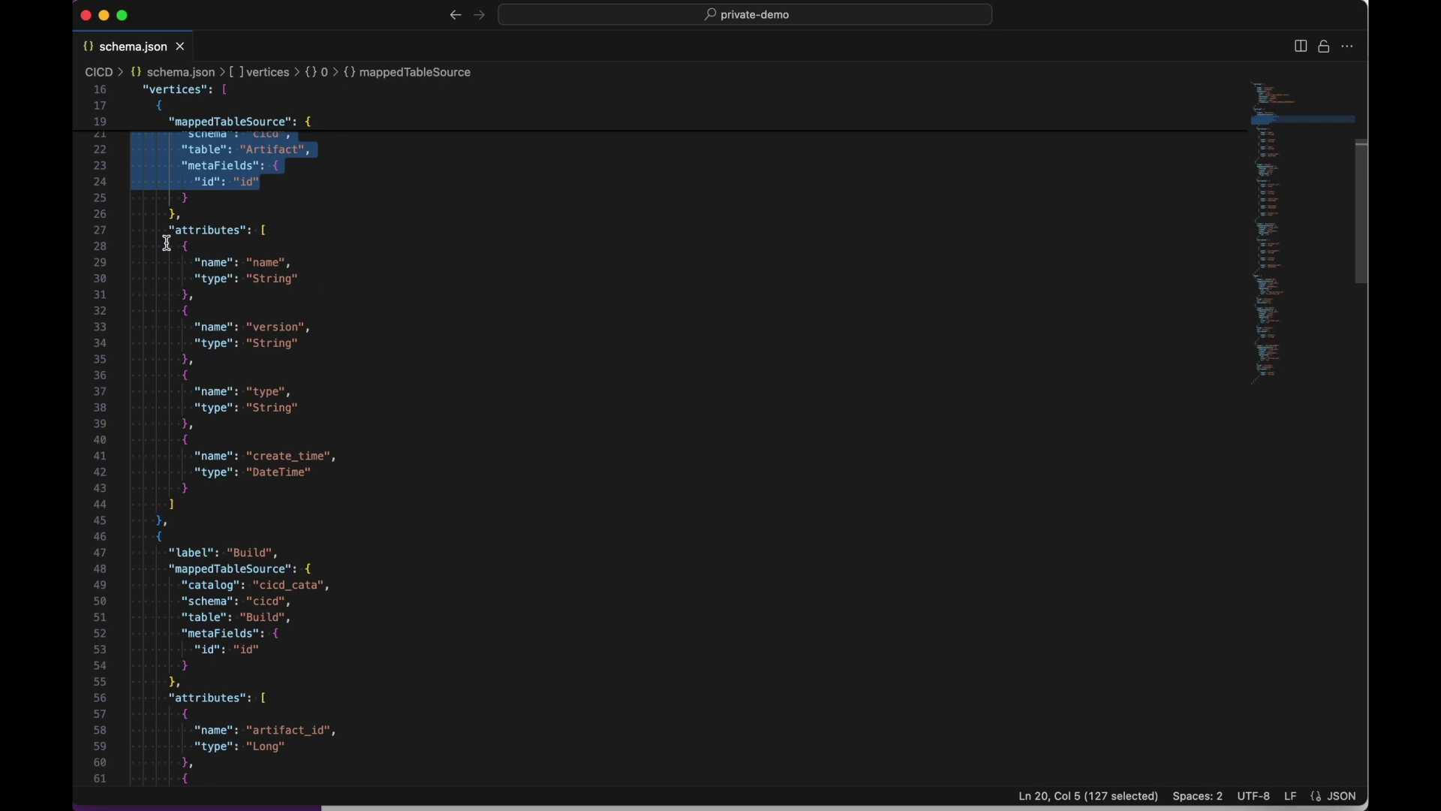
left_click_drag(163, 229, 273, 502)
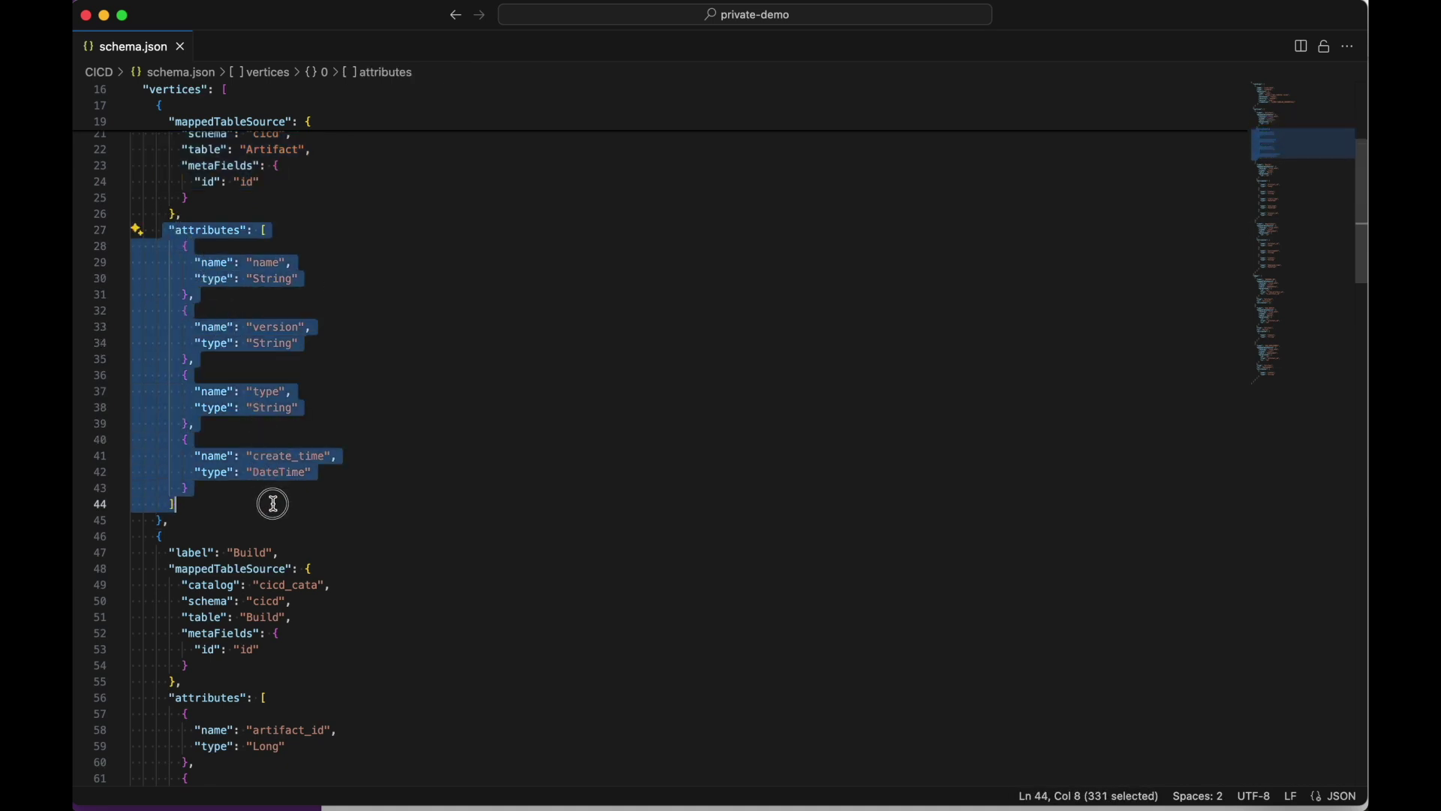
scroll(394, 461, "down", 4)
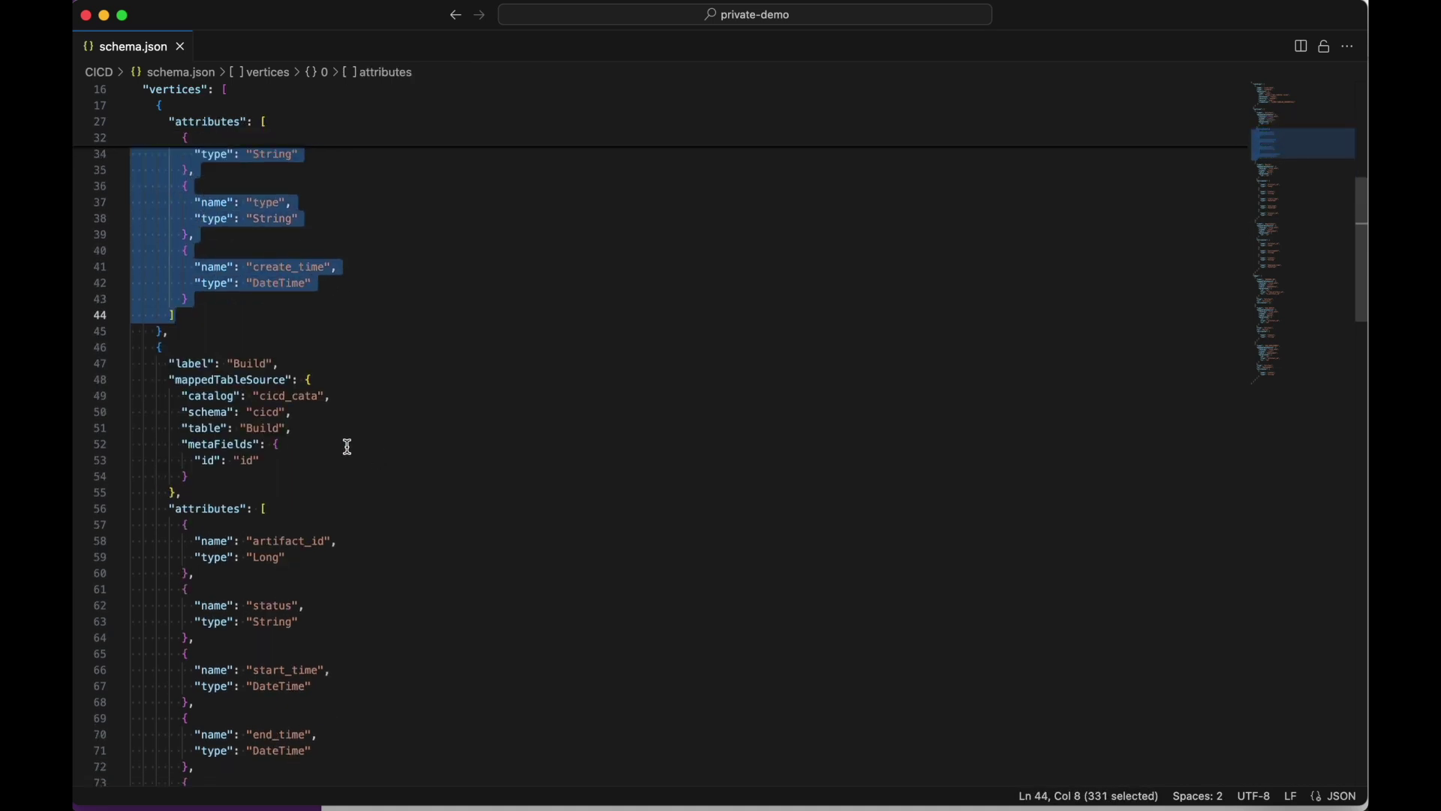
left_click(255, 363)
scroll(441, 422, "down", 10)
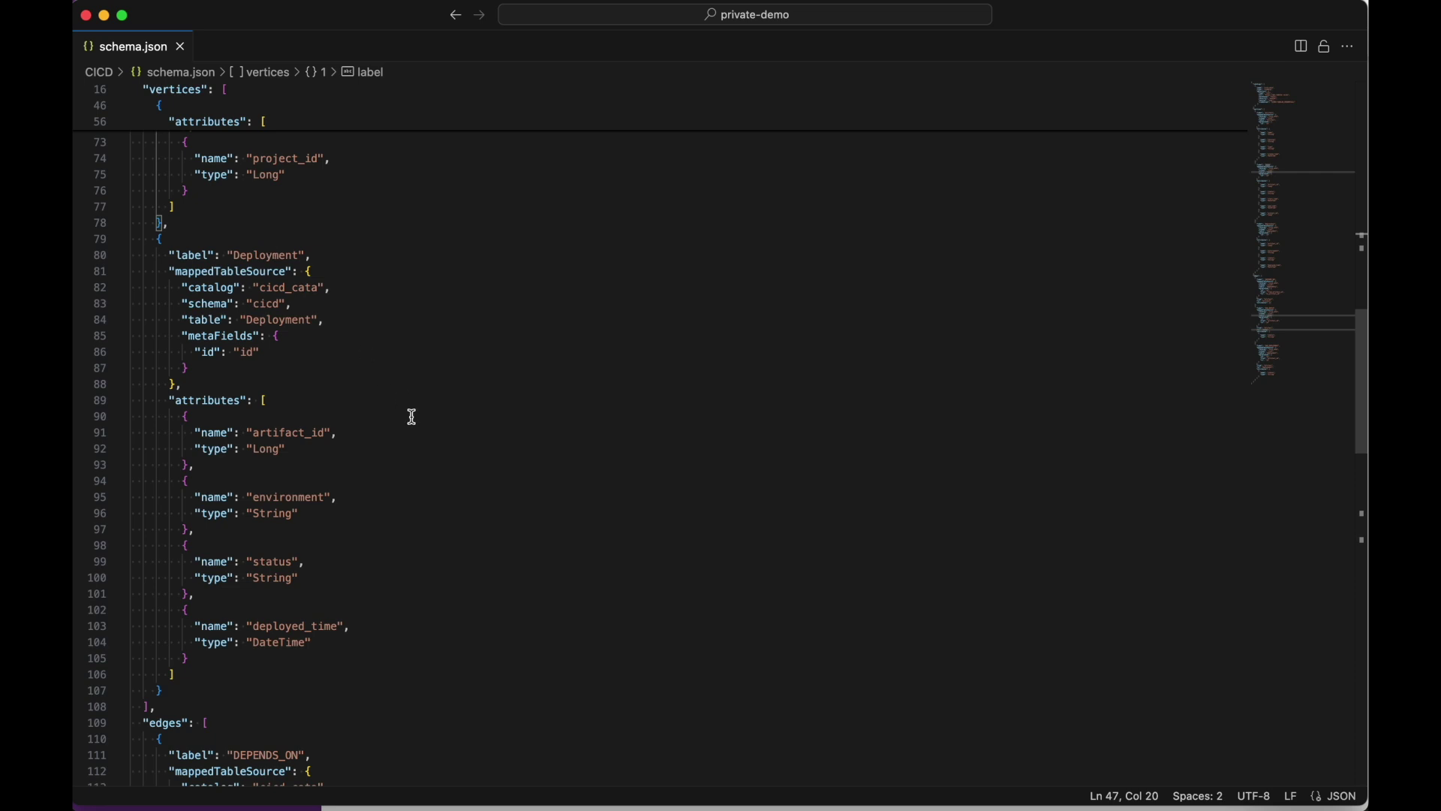
Examine the edges section of schema.json, covering the DEPENDS_ON edge's table mapping, its from and to fields, and the remaining edge definitions.
scroll(412, 416, "down", 9)
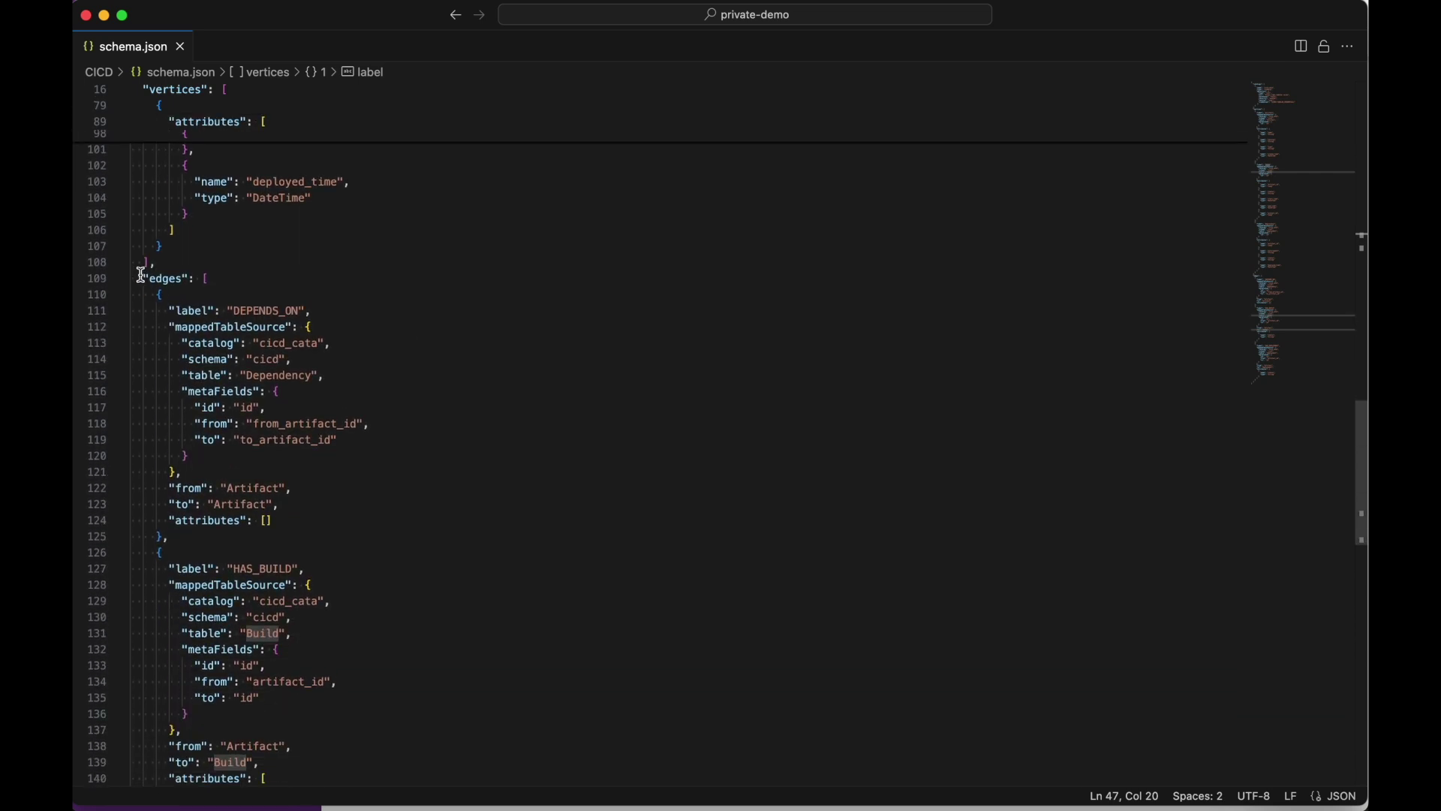
left_click(396, 387)
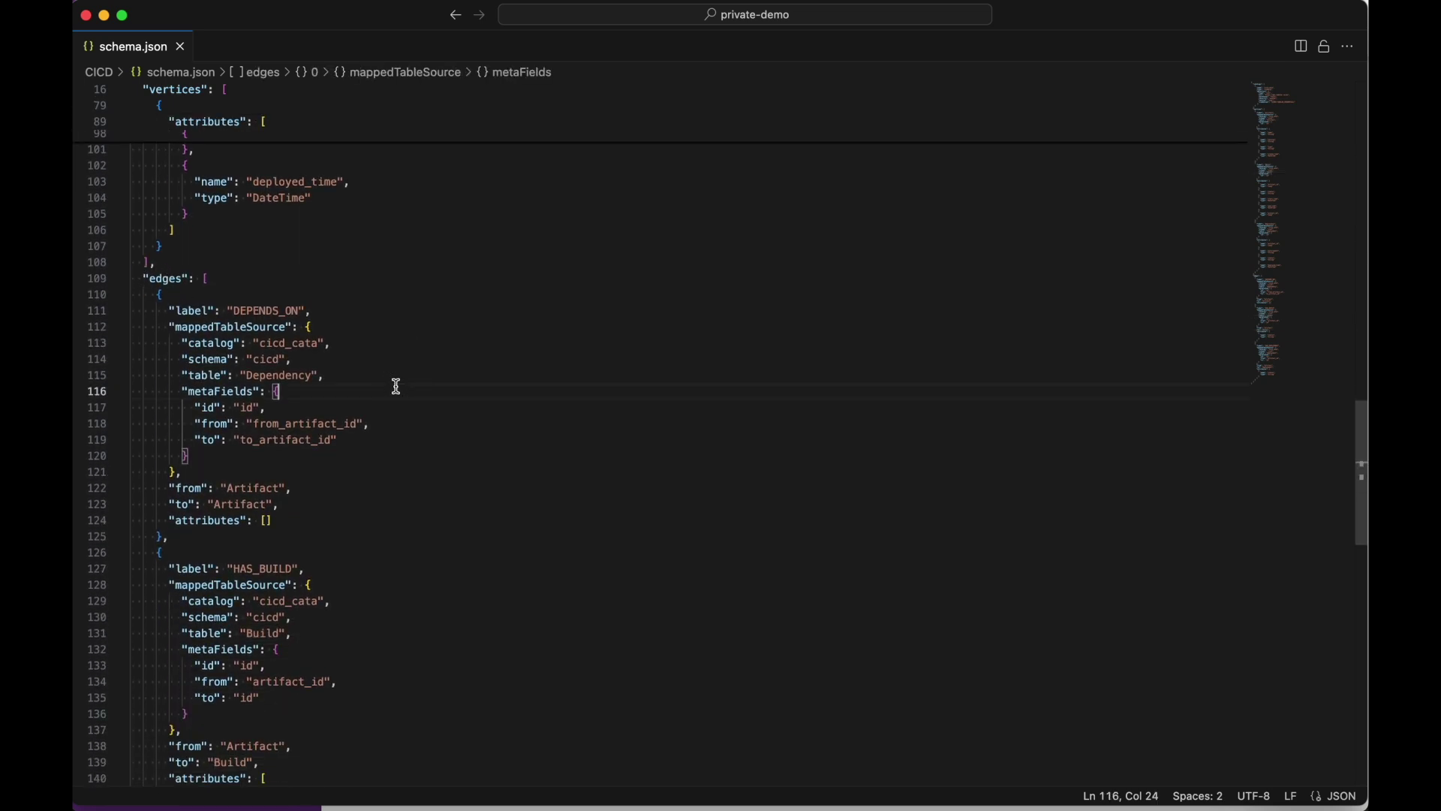
left_click(202, 279)
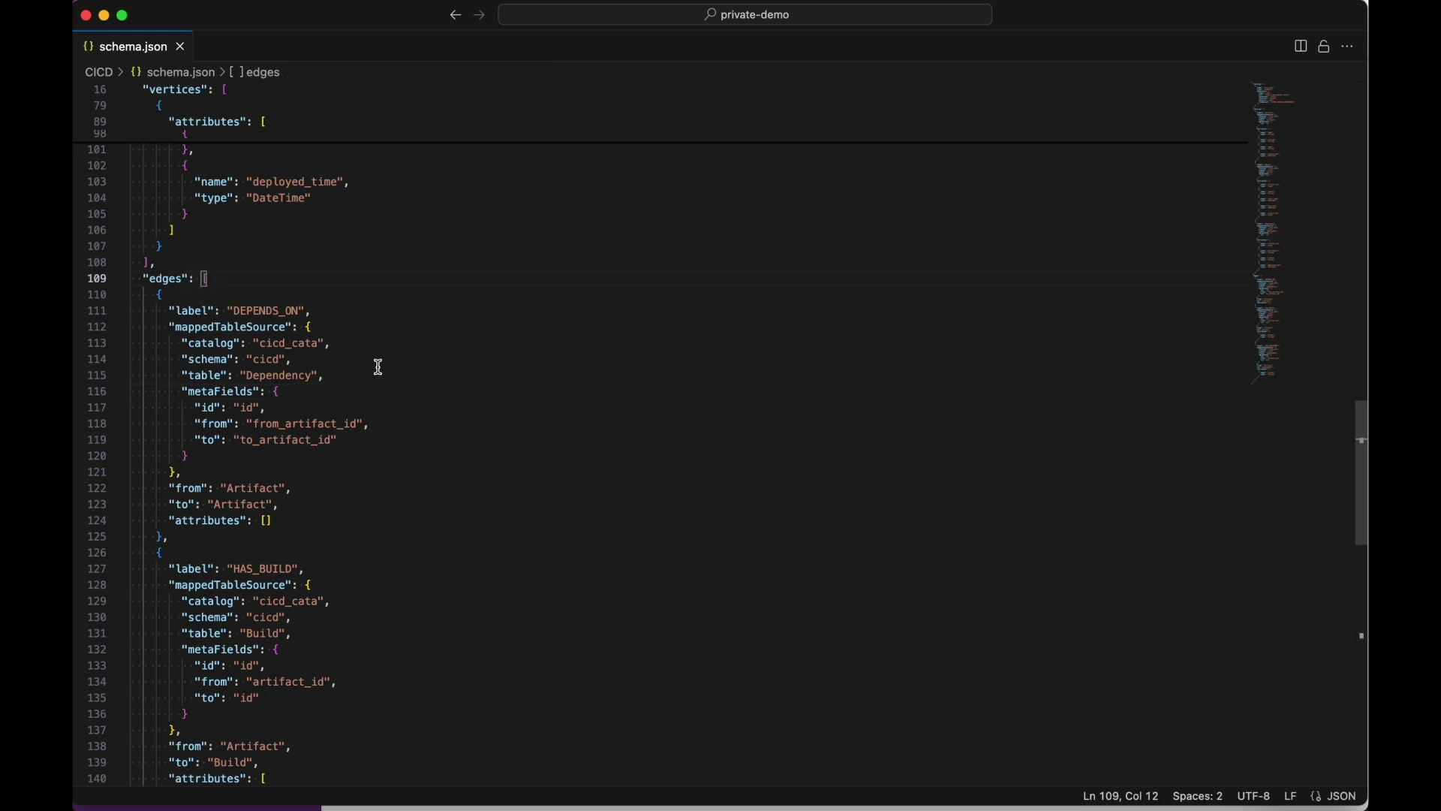
left_click(262, 310)
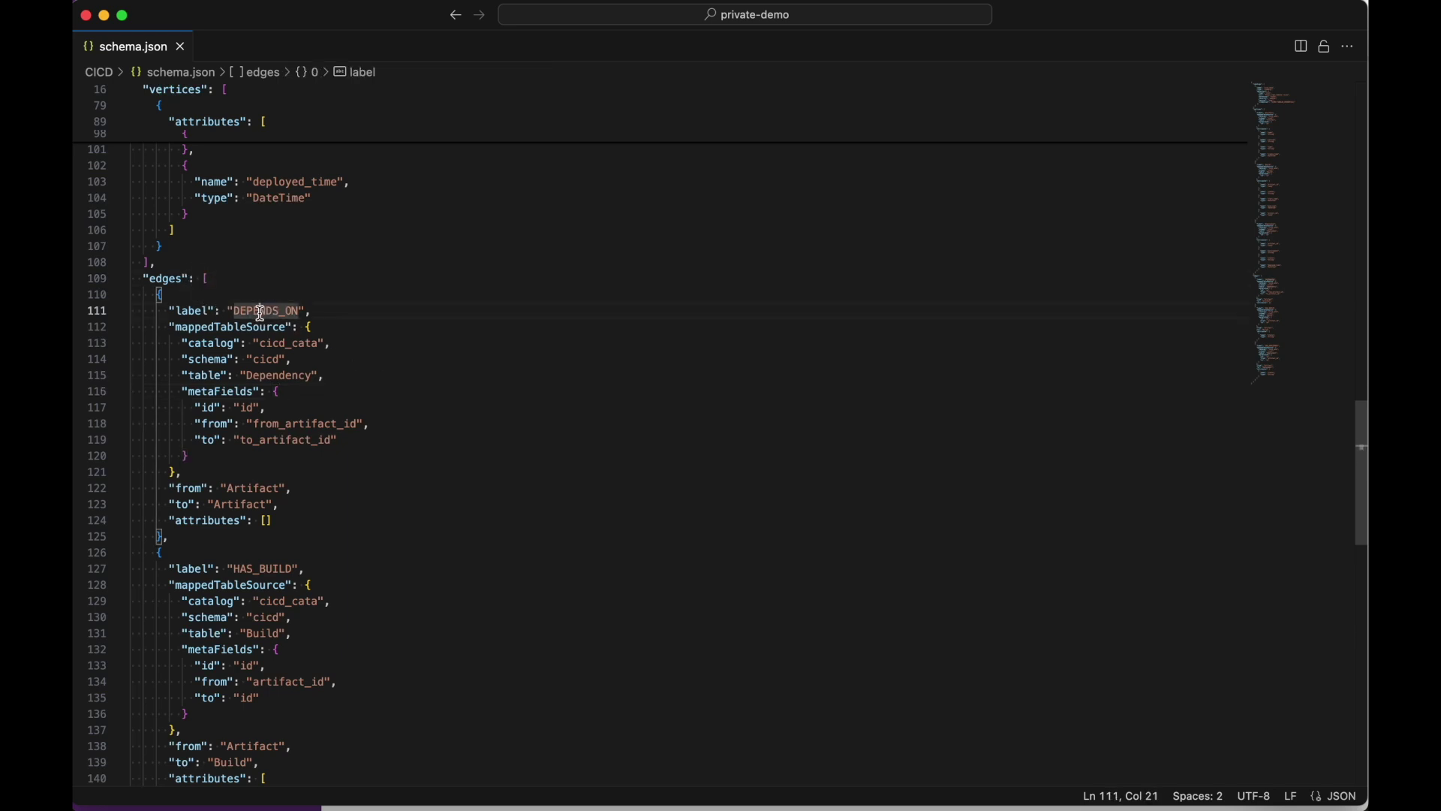
left_click_drag(169, 326, 286, 386)
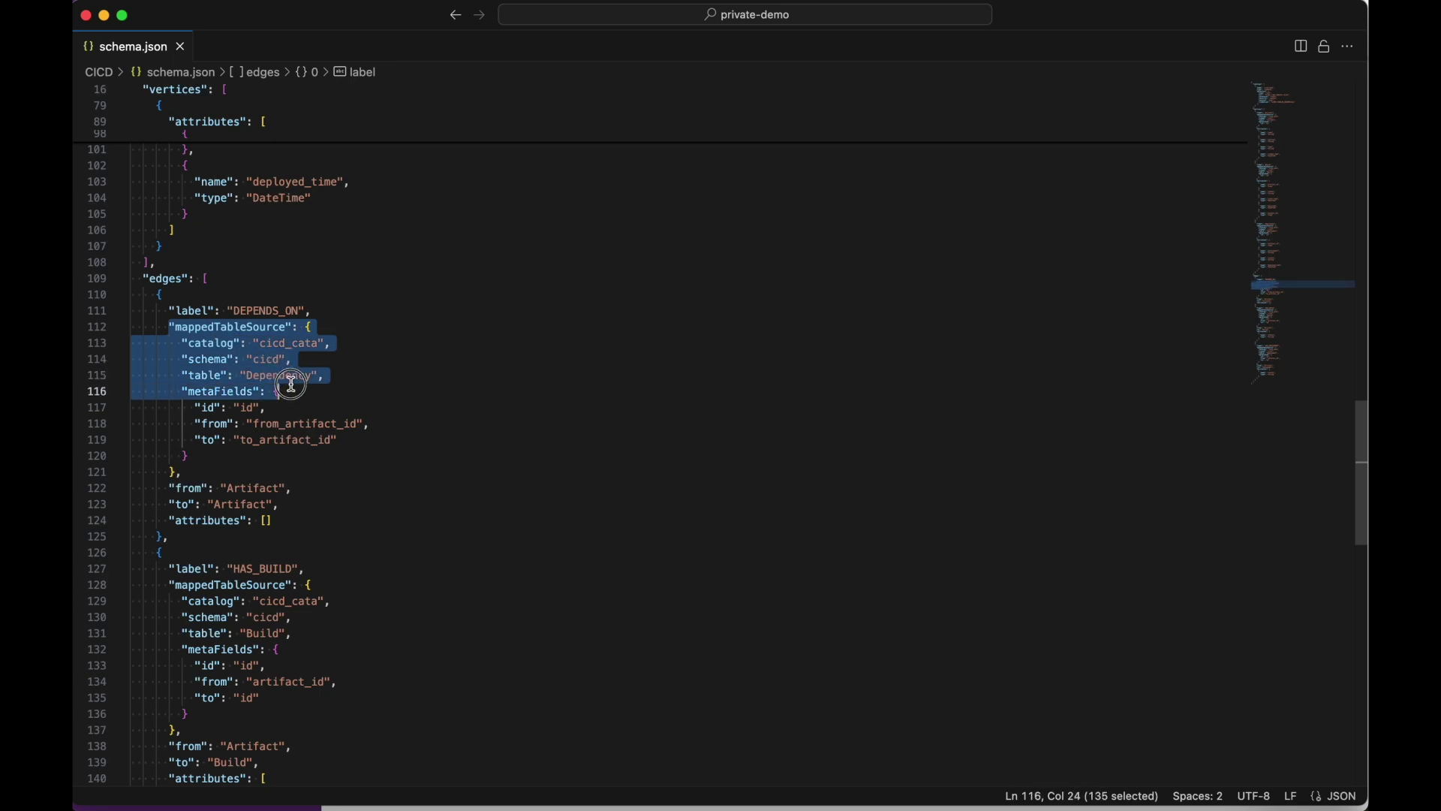
left_click(336, 443)
left_click_drag(334, 443, 144, 424)
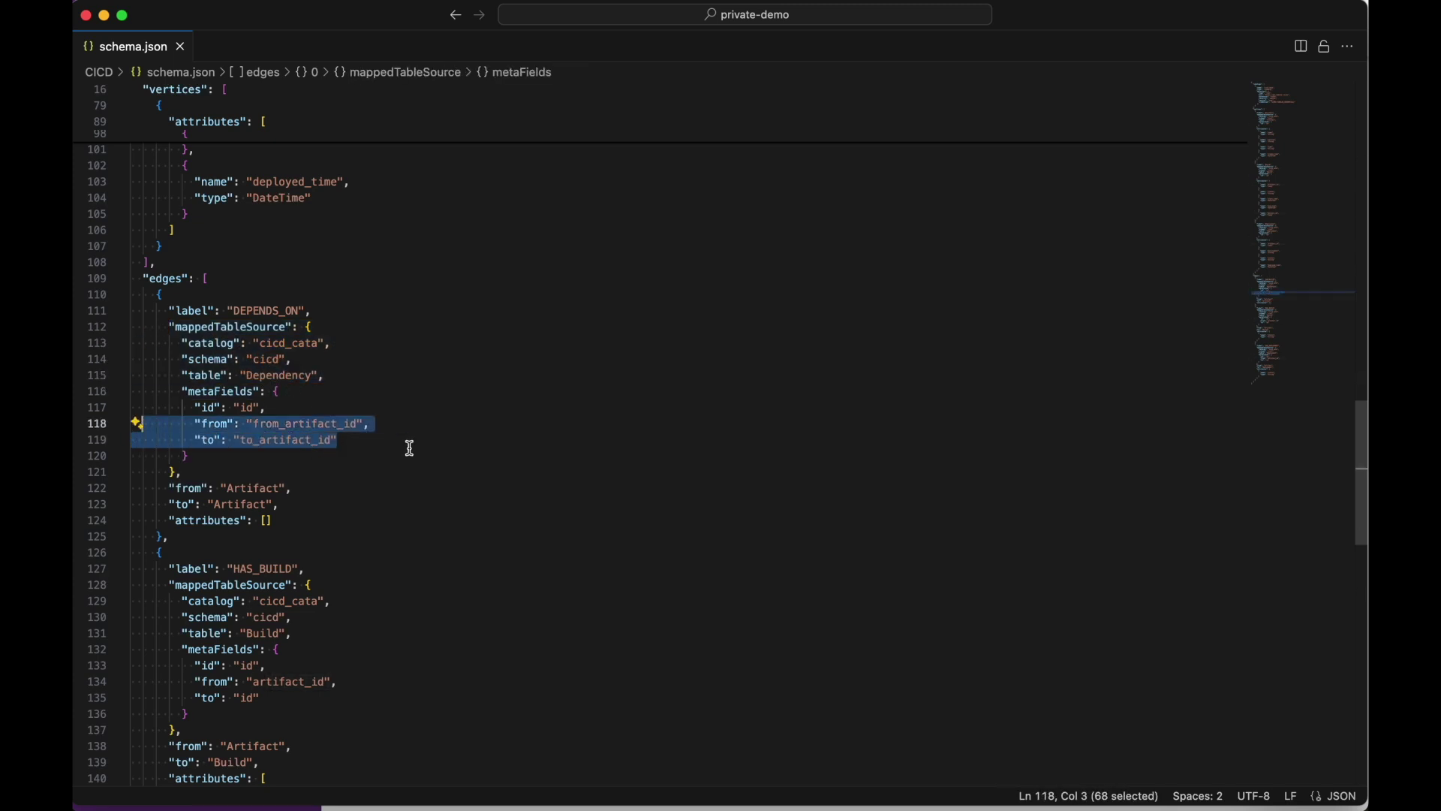
scroll(409, 448, "down", 1)
left_click_drag(167, 438, 293, 457)
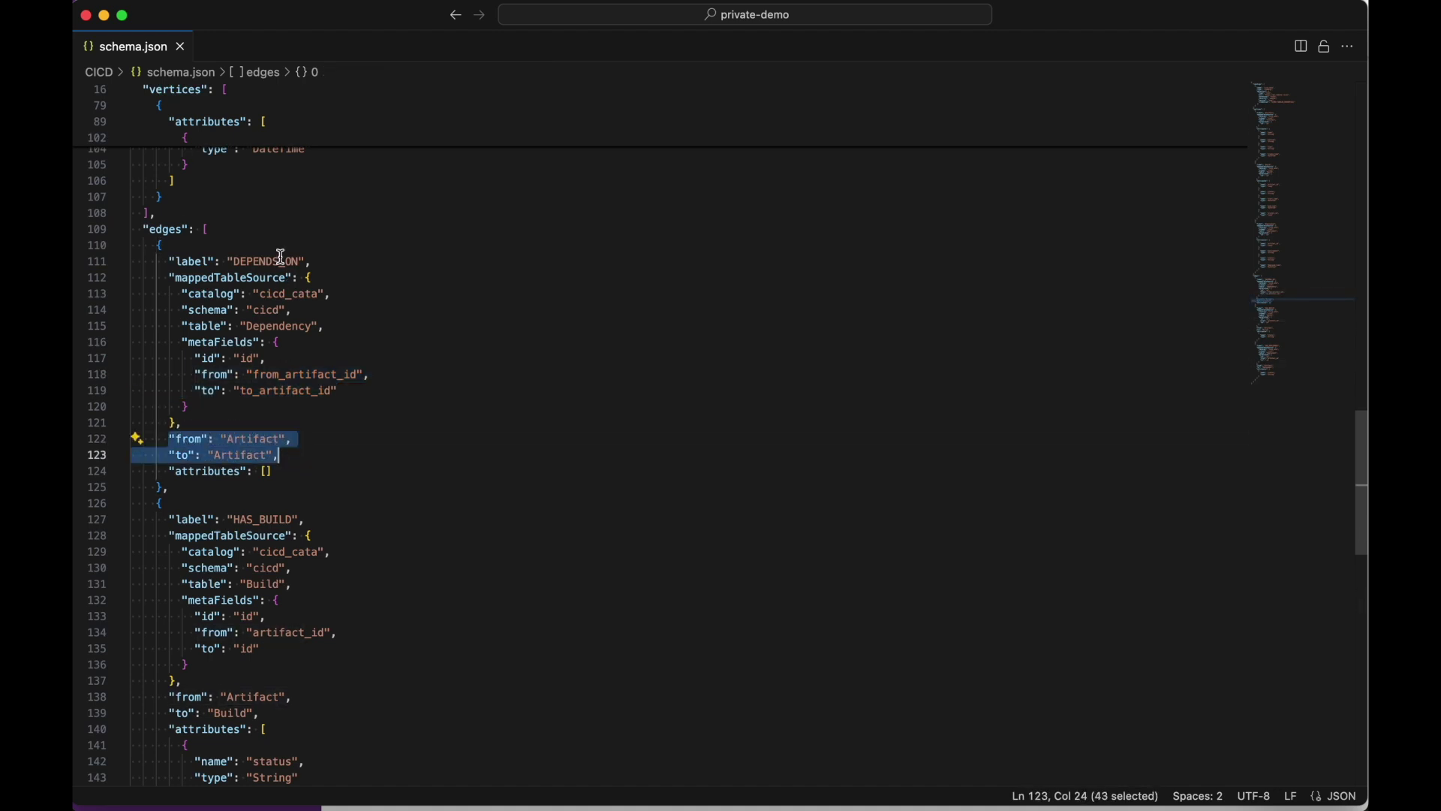
scroll(367, 413, "down", 2)
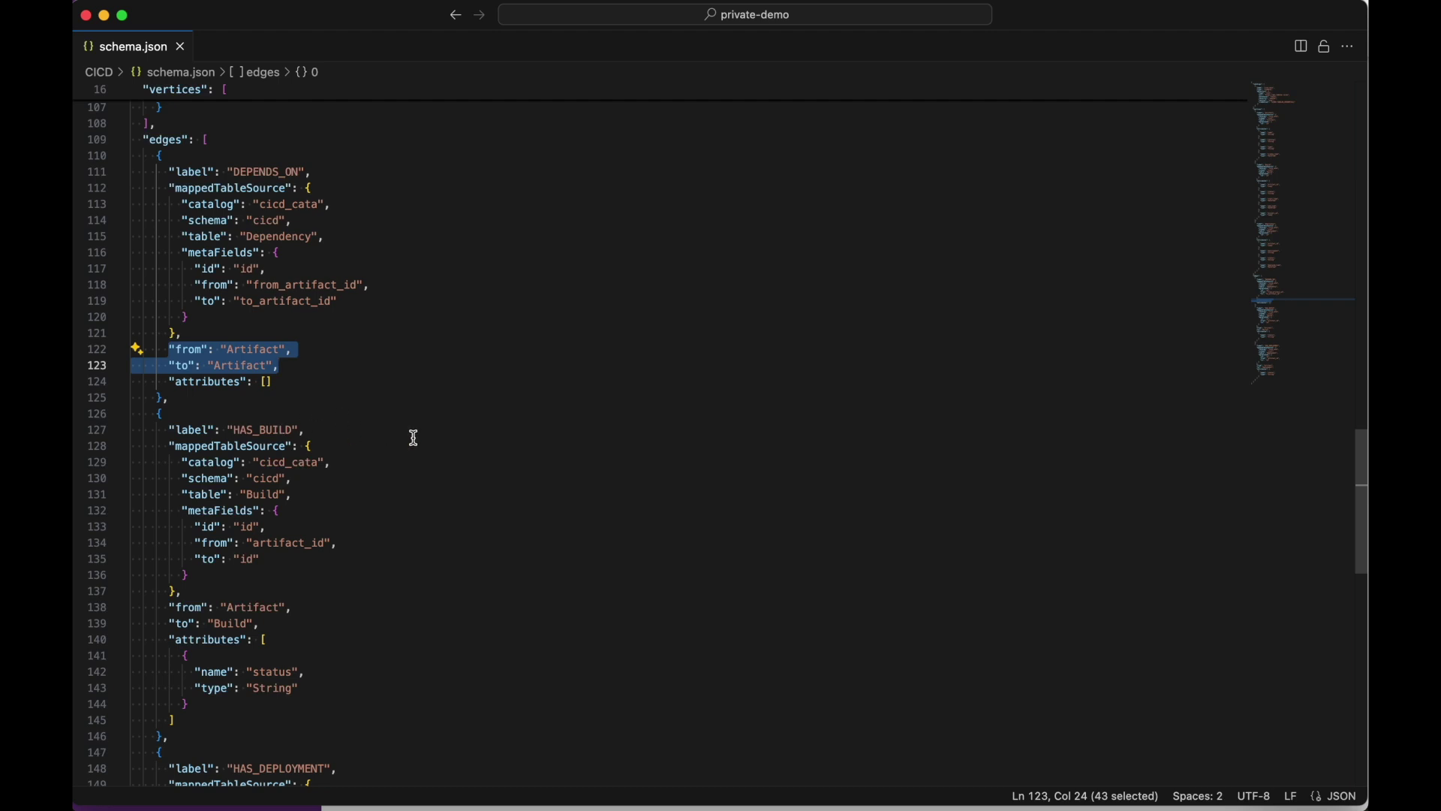
scroll(413, 431, "down", 6)
scroll(465, 462, "down", 3)
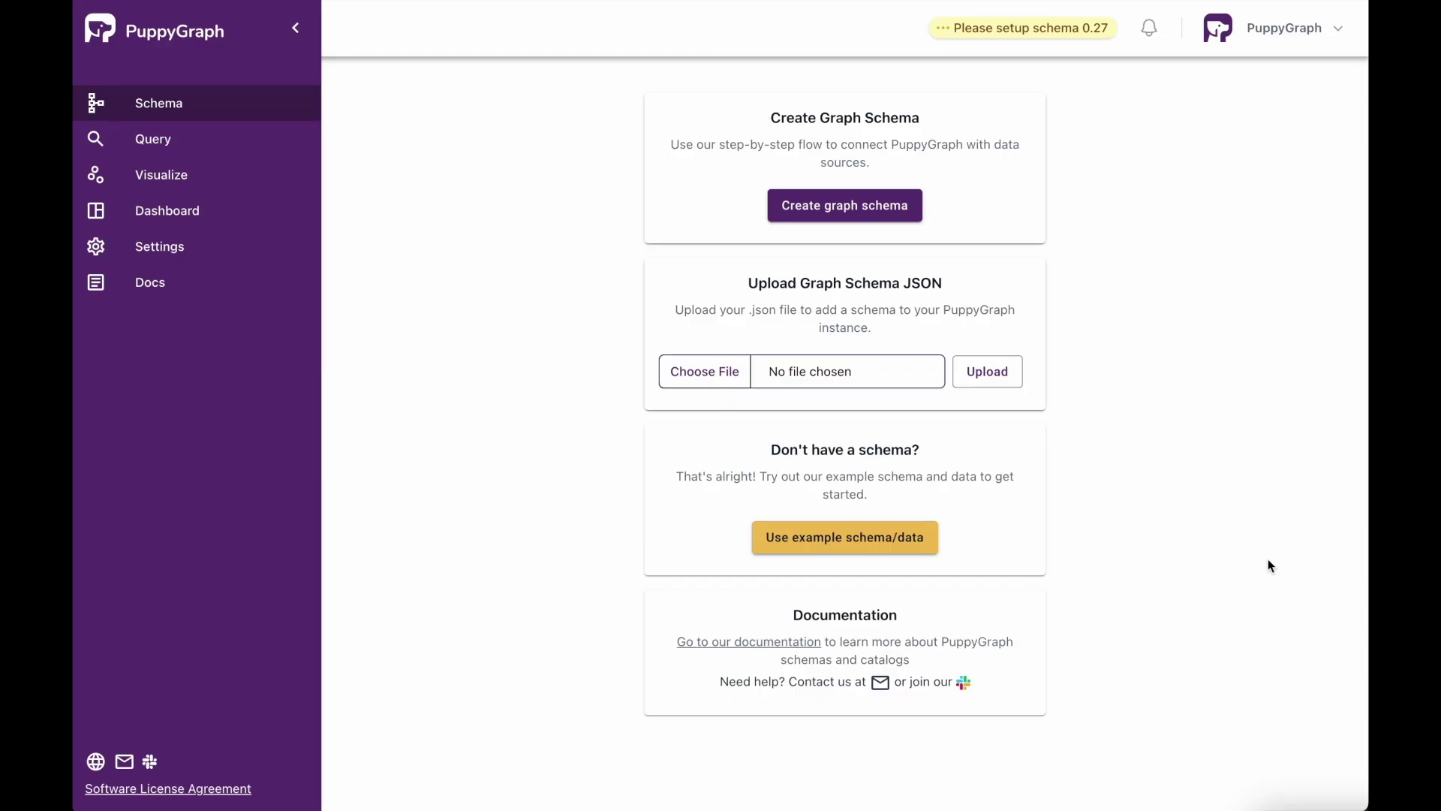
Upload the graph schema JSON file to the PuppyGraph instance.
left_click(713, 384)
left_click(988, 372)
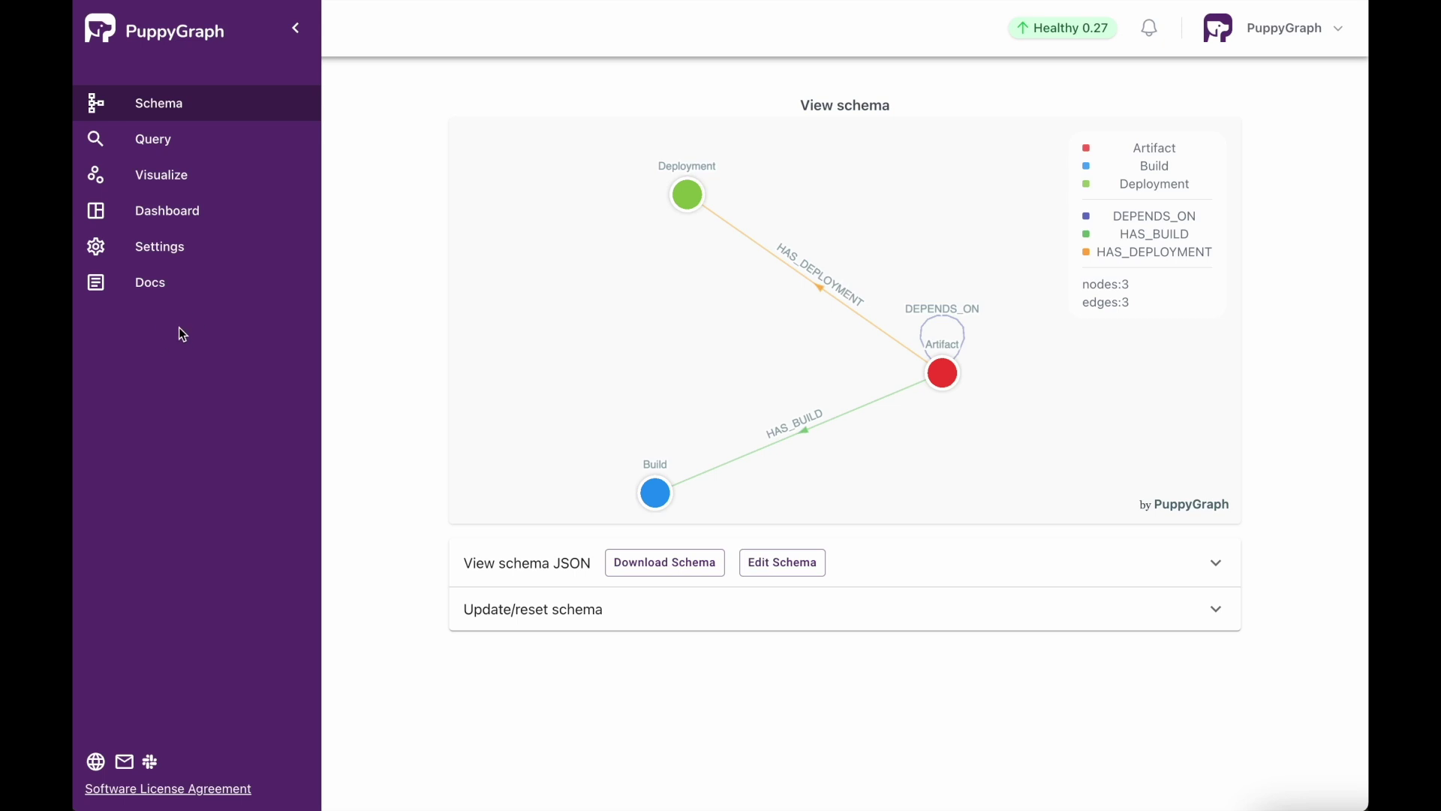
Replace the default Gremlin query with g.V("Artifact[1]").repeat(__.out('DEPENDS_ON')).emit().path() and run it.
left_click(154, 142)
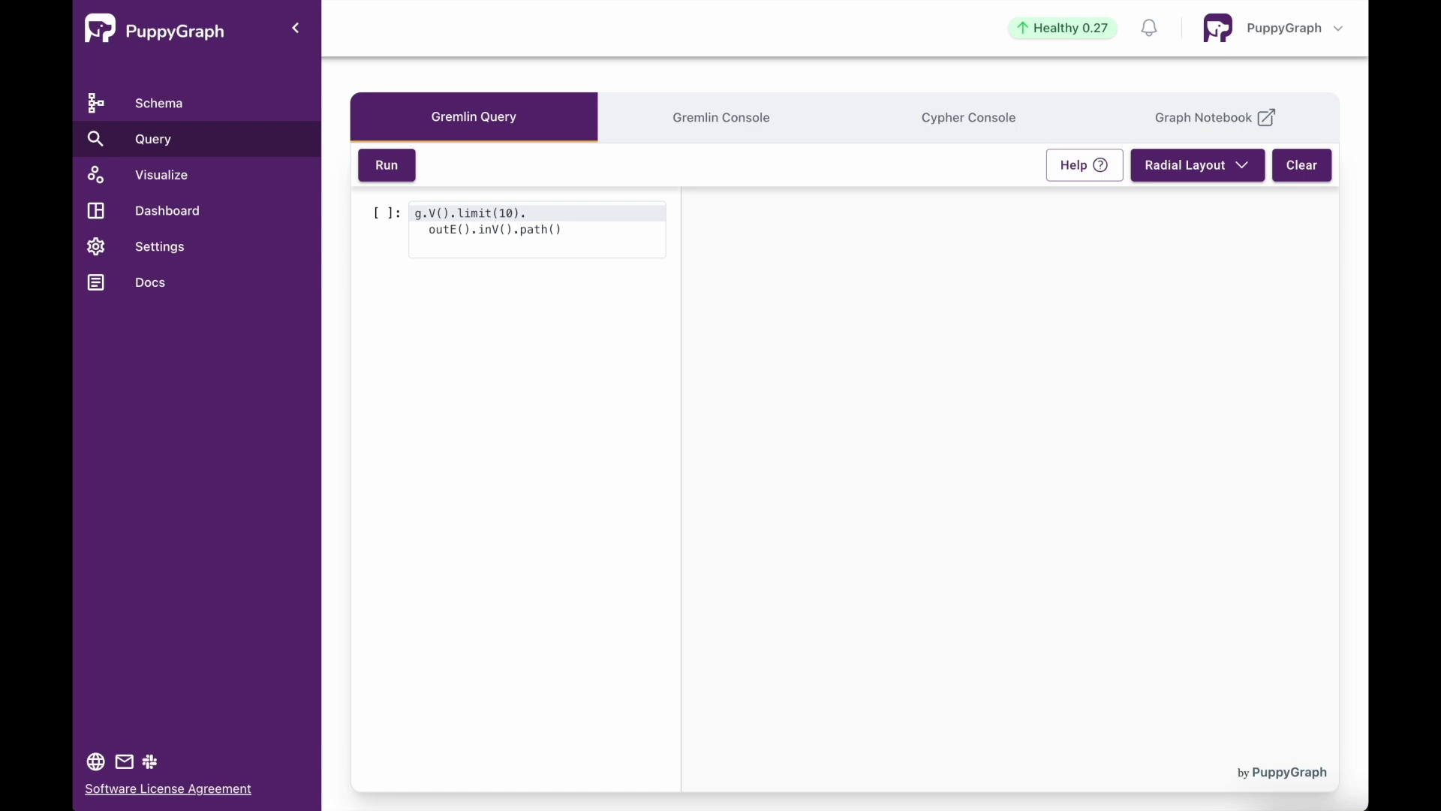
left_click_drag(563, 232, 376, 210)
type("g.V(\"Artifact[1]\").repeat(out('DEPENDS_ON')).emit().path()")
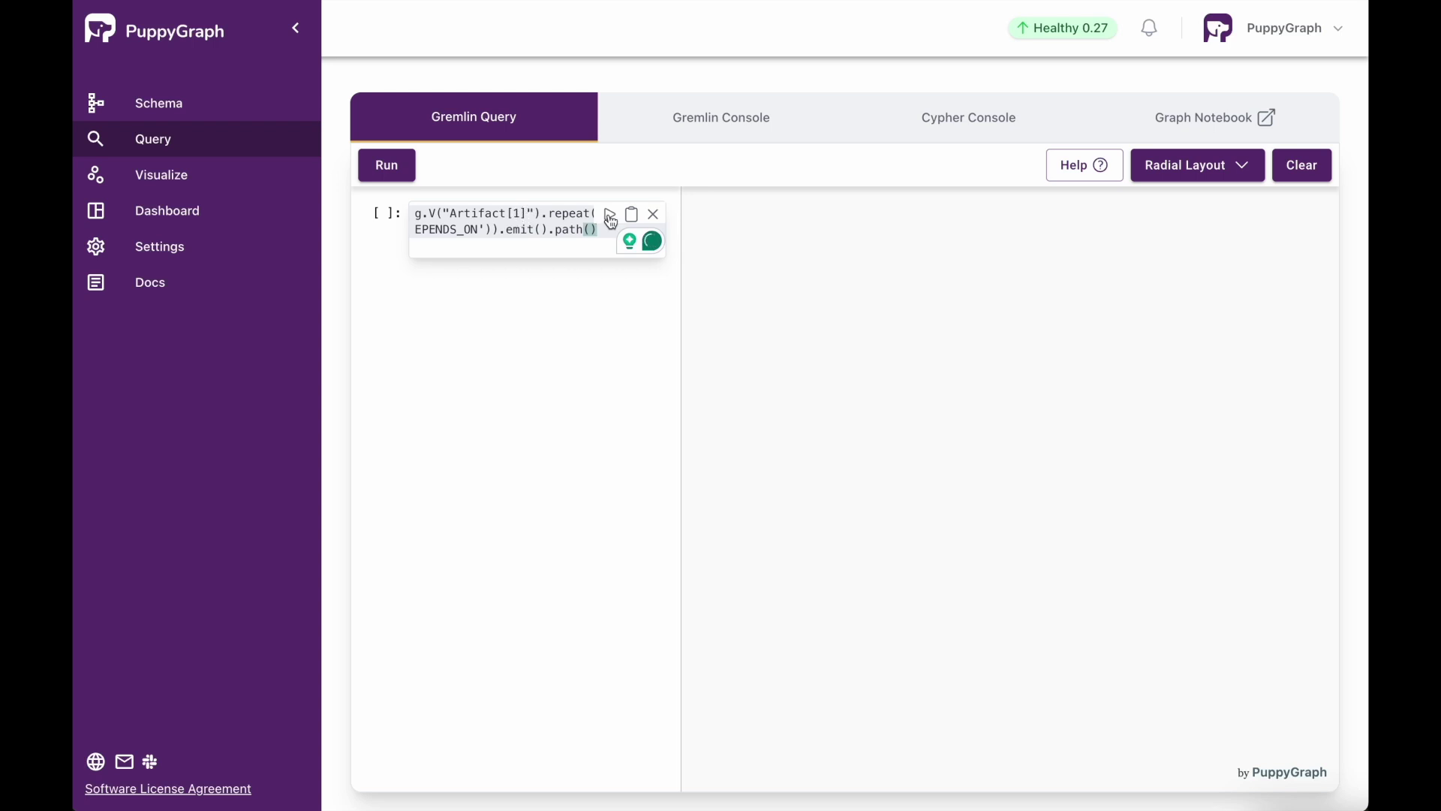
left_click(610, 216)
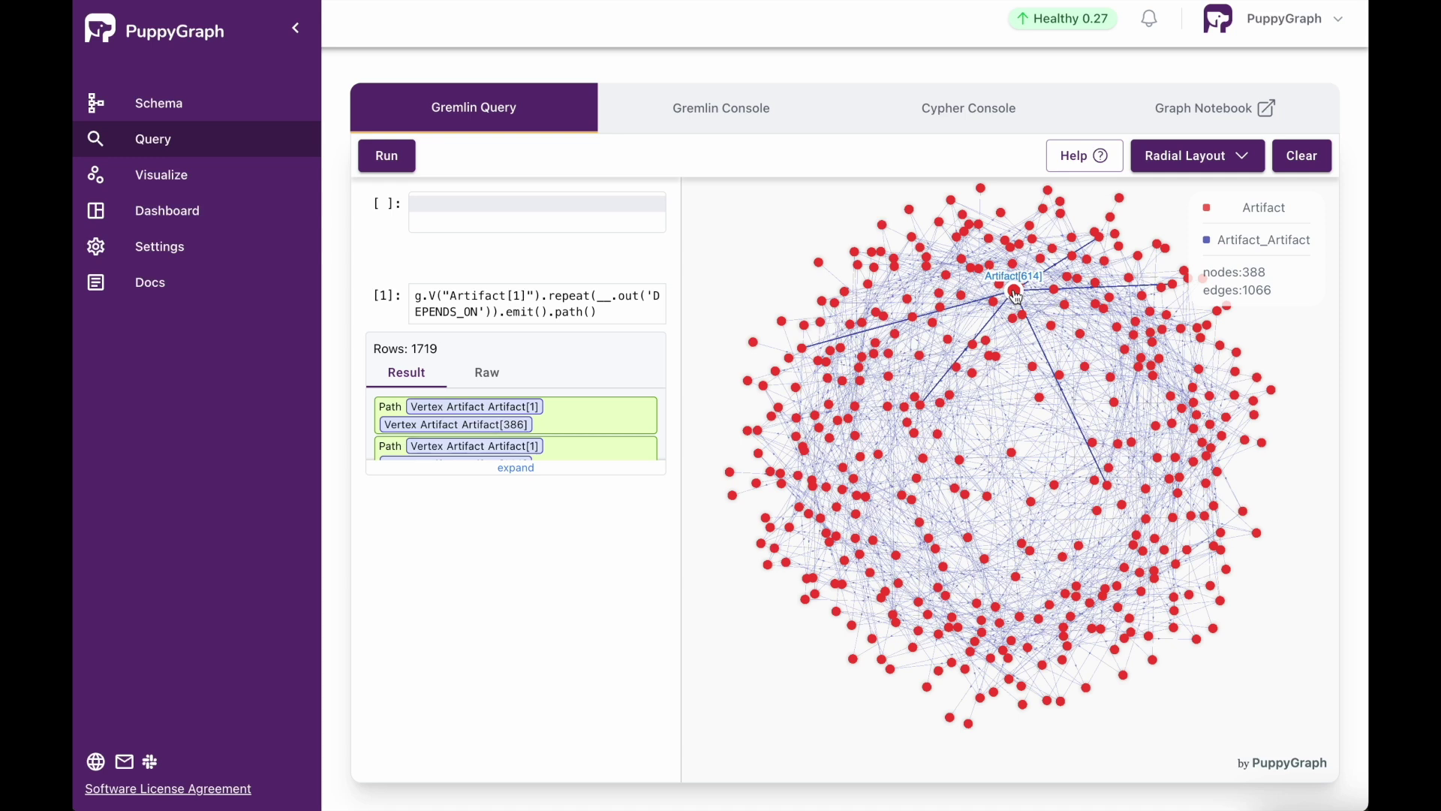
View the dependency graph in Vertical Layout and switch it to Force Layout.
left_click(1242, 157)
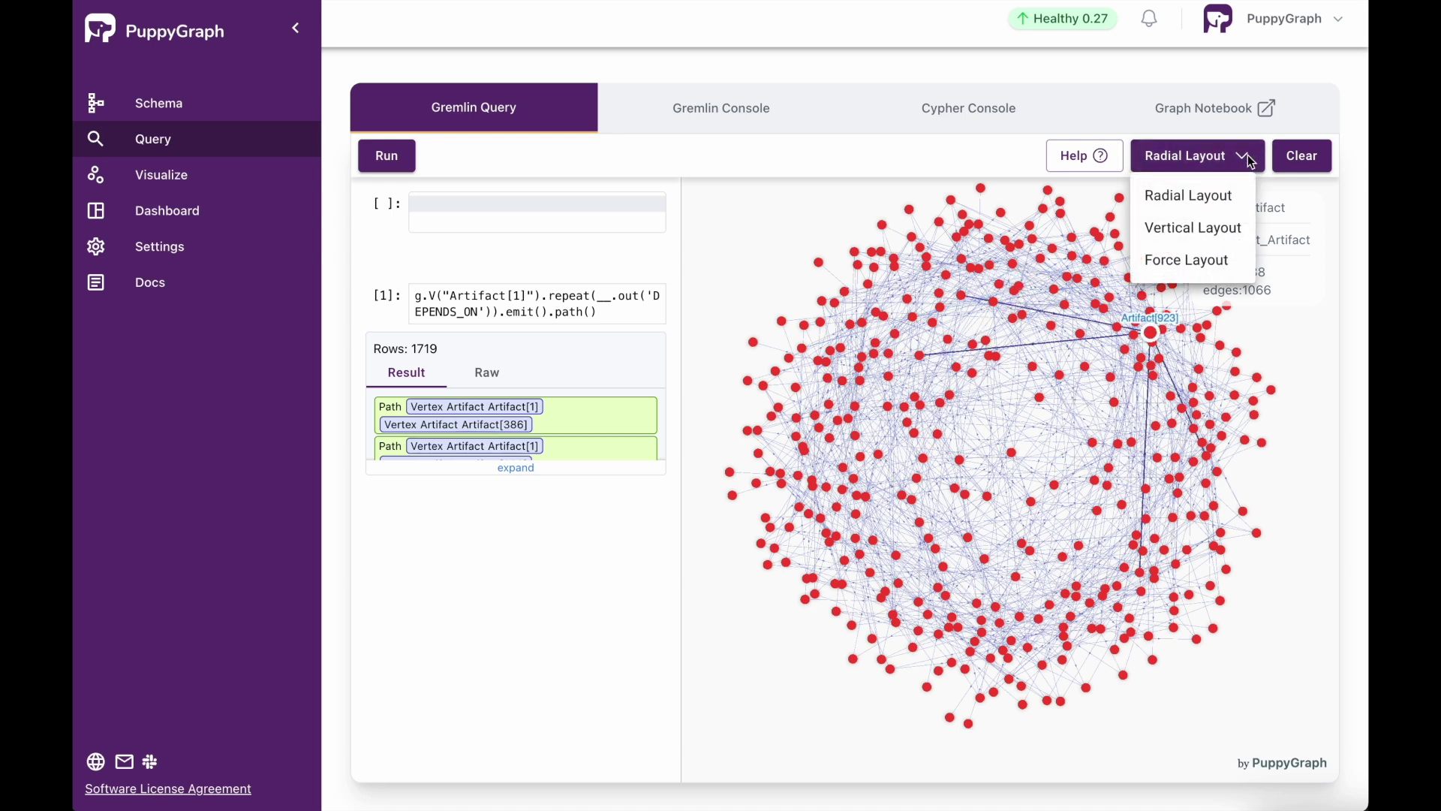
left_click(1208, 233)
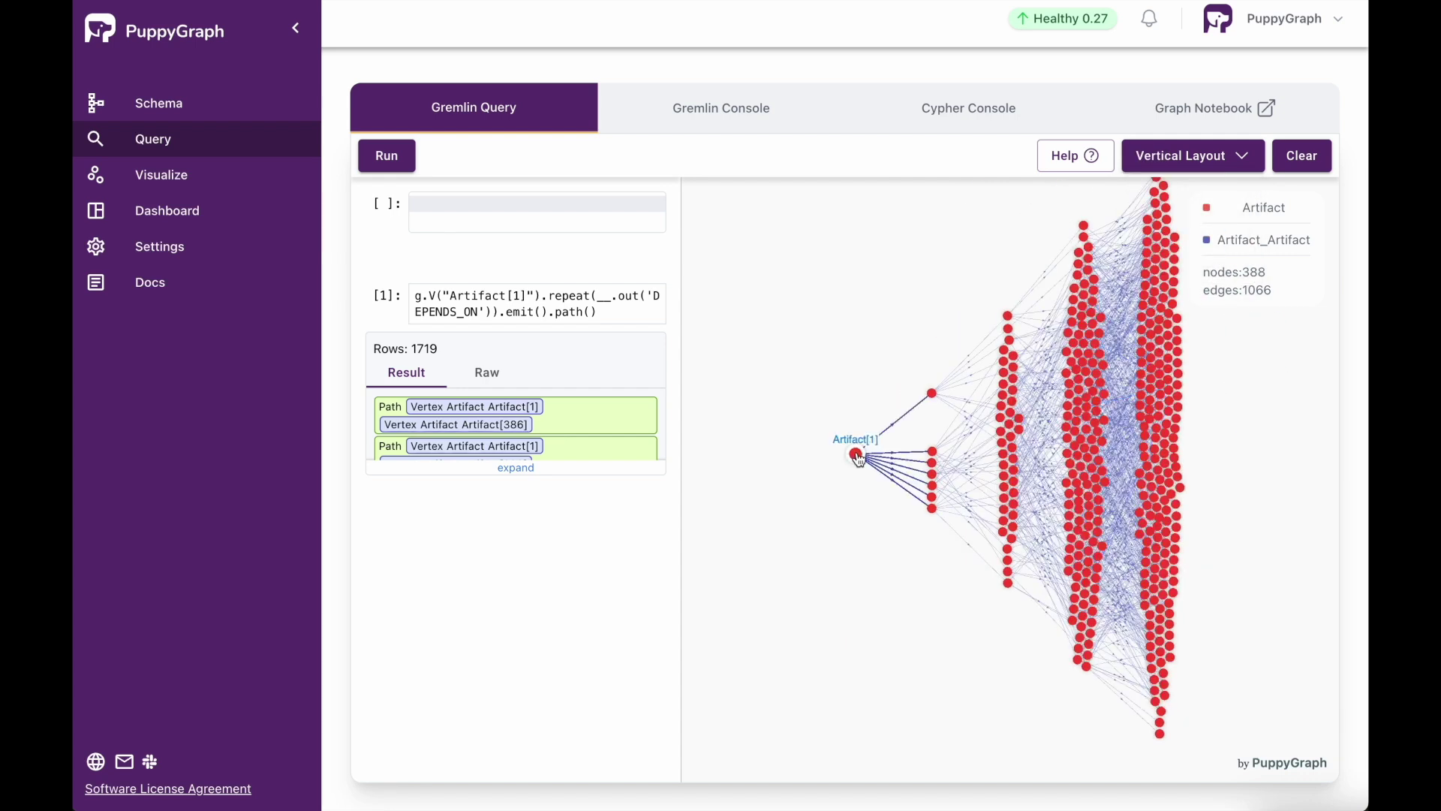
left_click(1242, 155)
left_click(1201, 203)
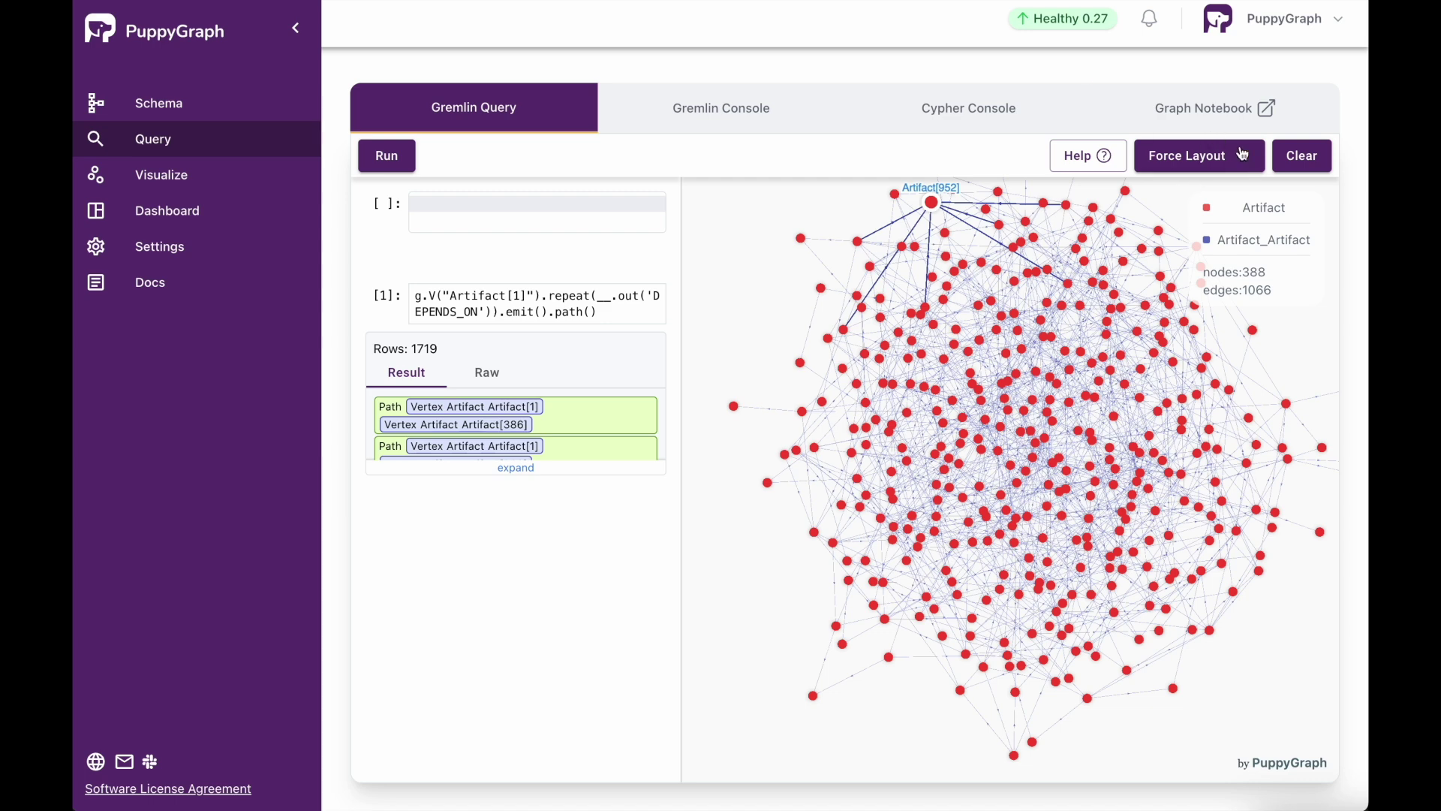
Switch the graph to Vertical Layout and run g.V("Artifact[830]").repeat(__.in('DEPENDS_ON')).emit().path() on a cleared graph.
left_click(1242, 156)
left_click(1187, 225)
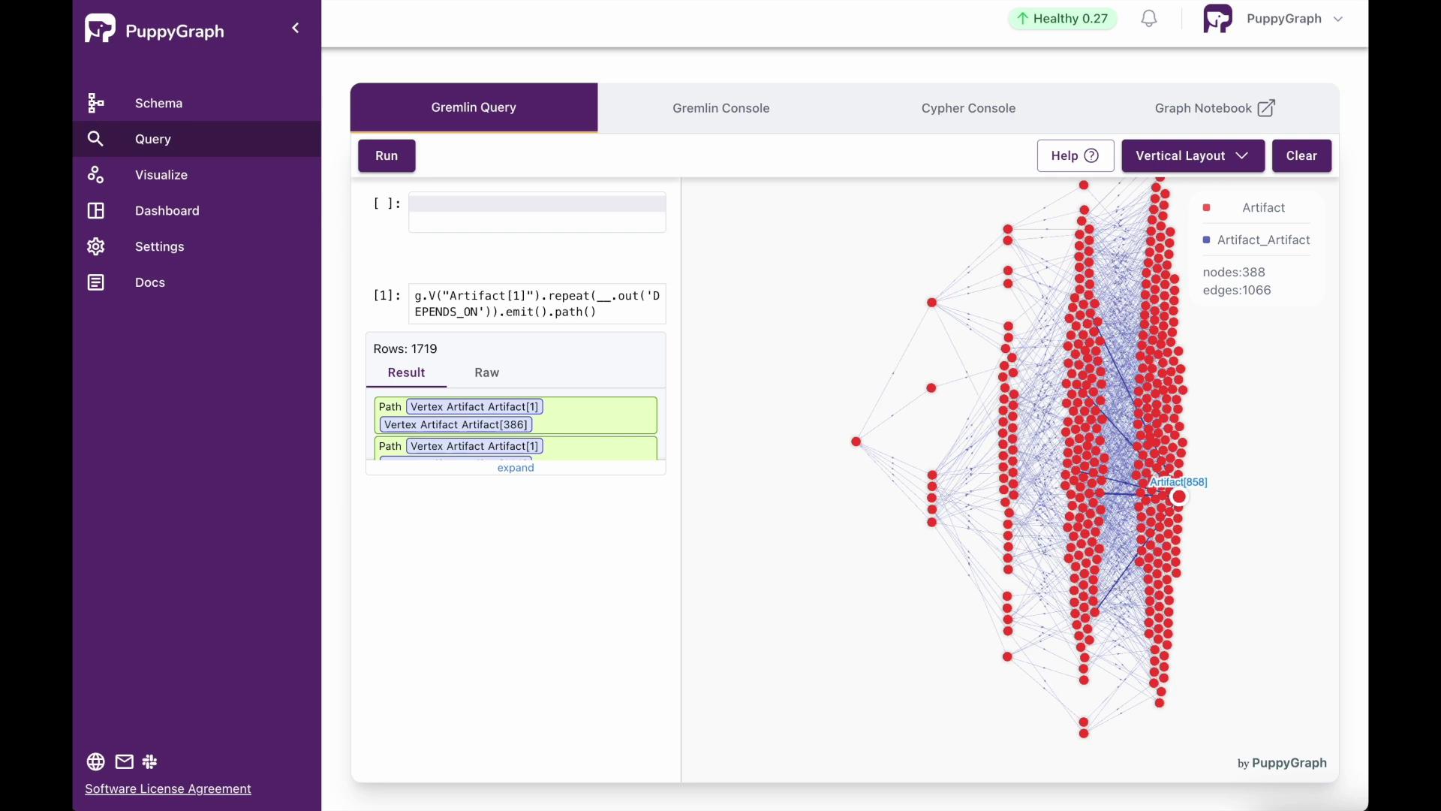
type("g.V(\"Artifact[830]\").repeat(__.out('DEPENDS_ON')).emit().path()")
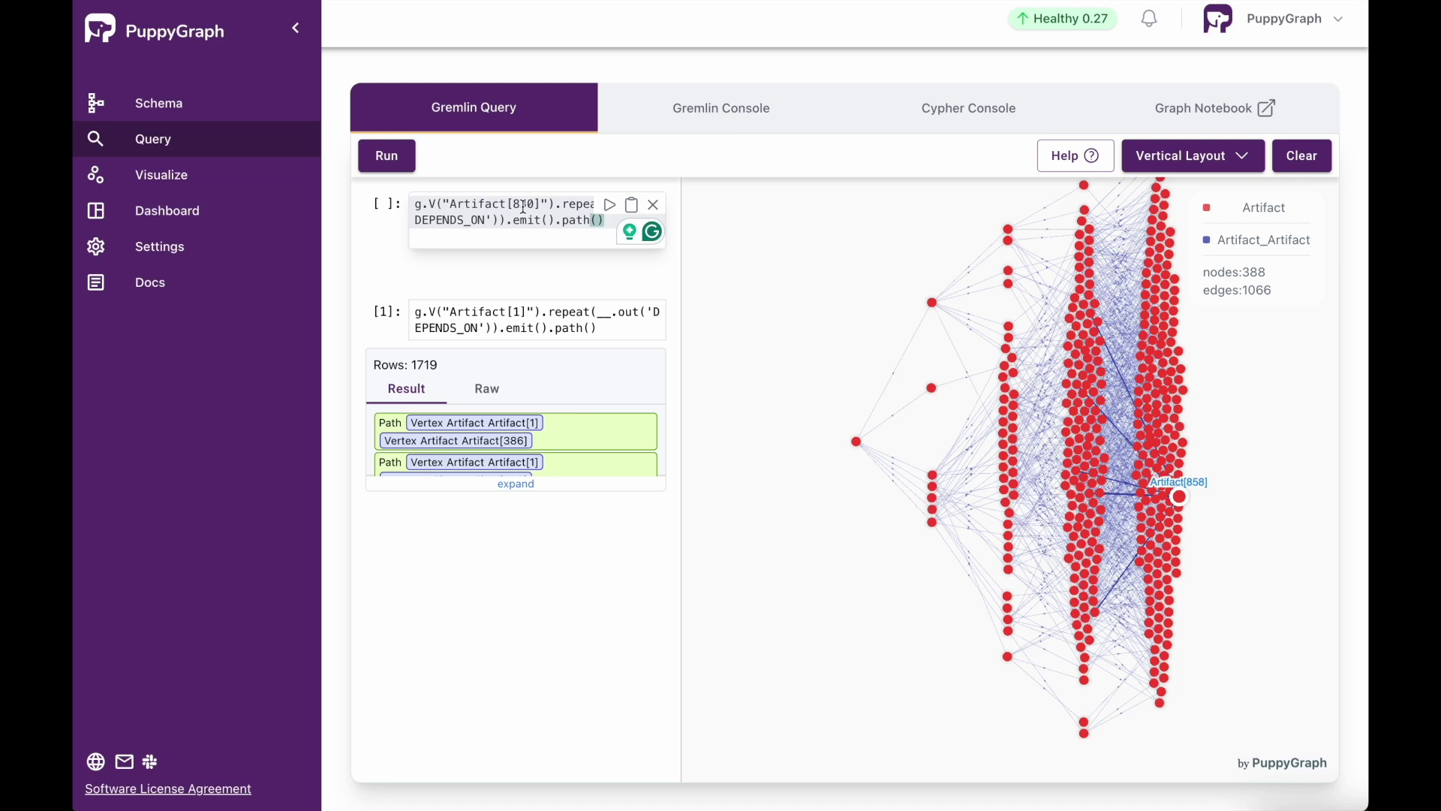
key("Return")
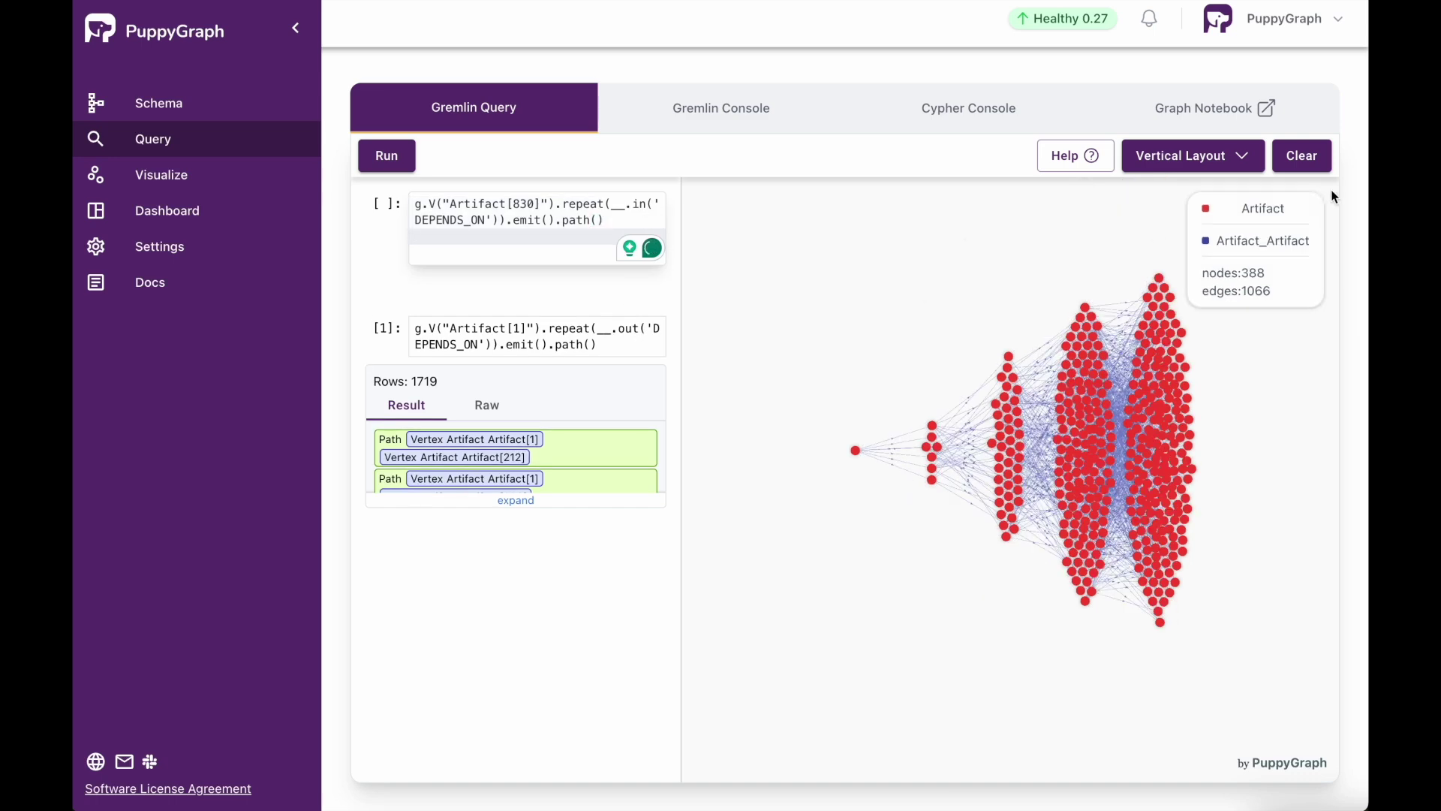
left_click(1325, 165)
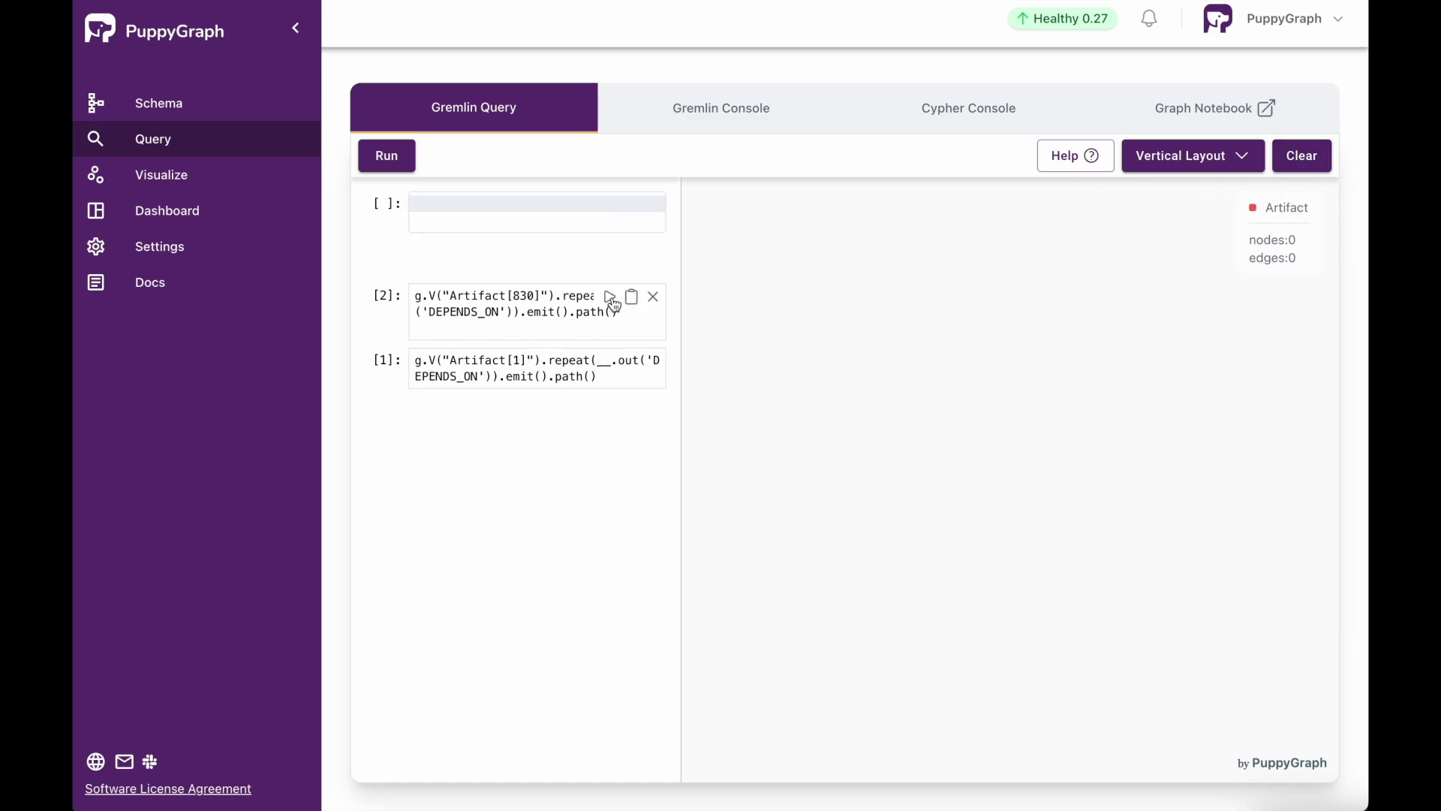
left_click(612, 301)
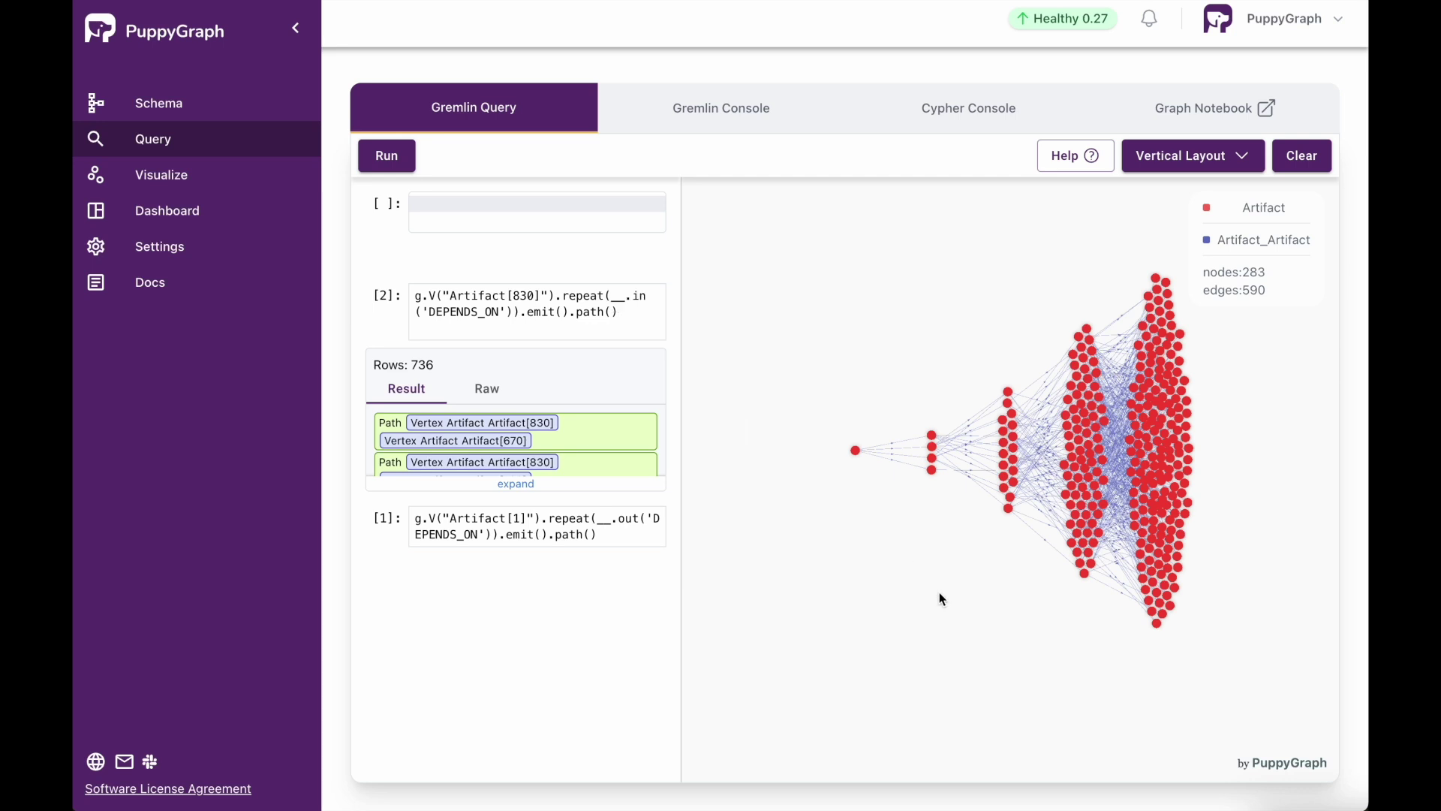
Query the properties of the Artifact[830] node and expand it with all edge labels.
left_click(857, 452)
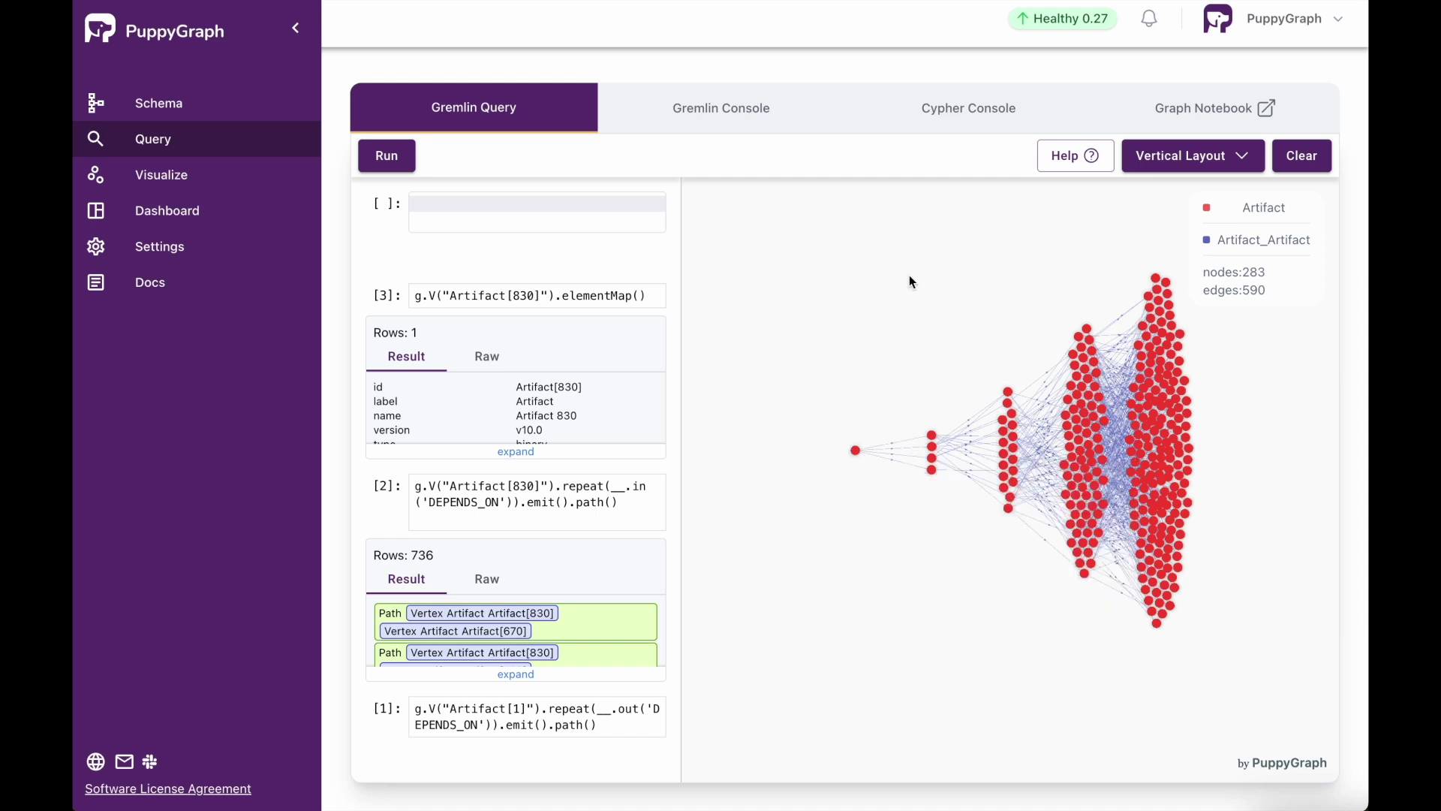
right_click(857, 453)
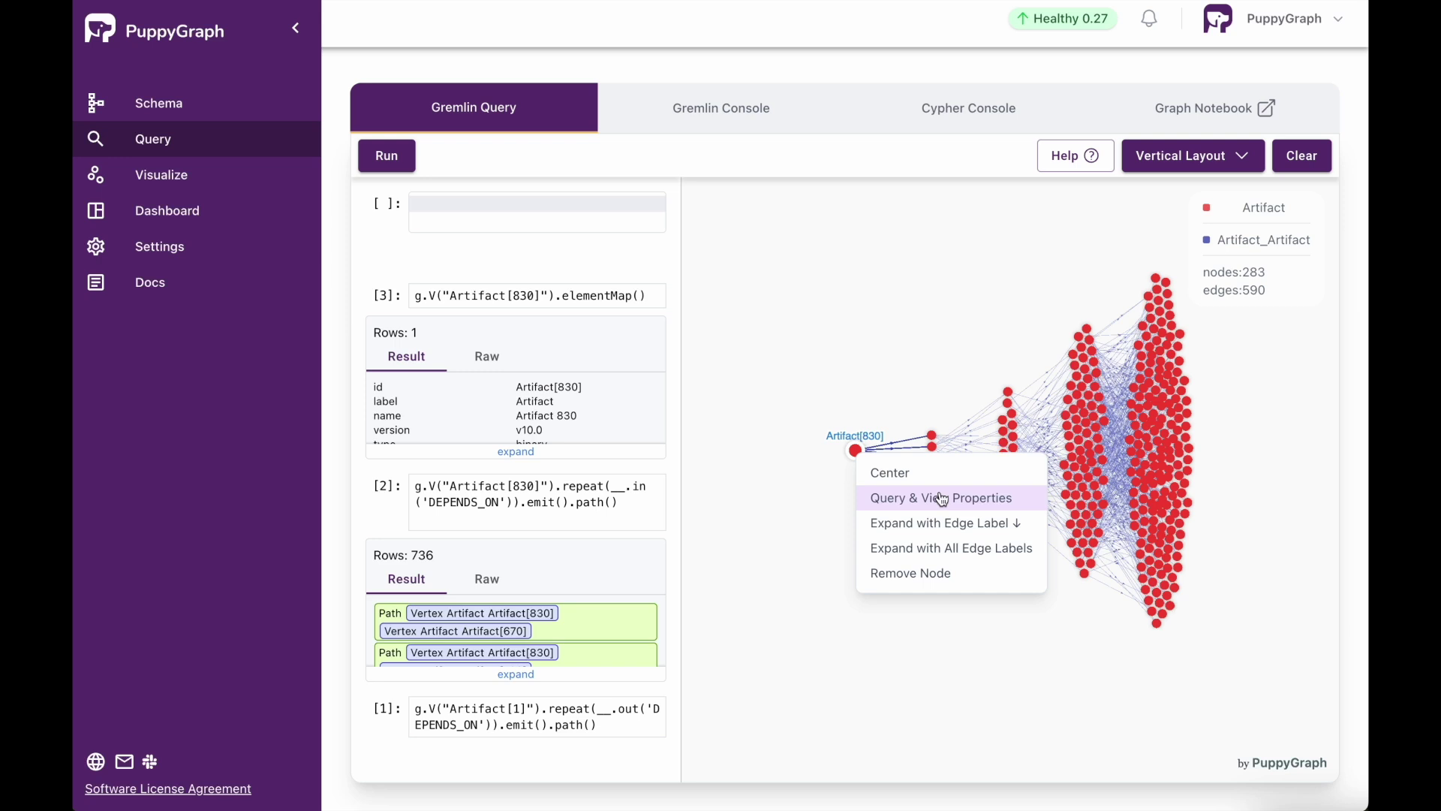
left_click(940, 554)
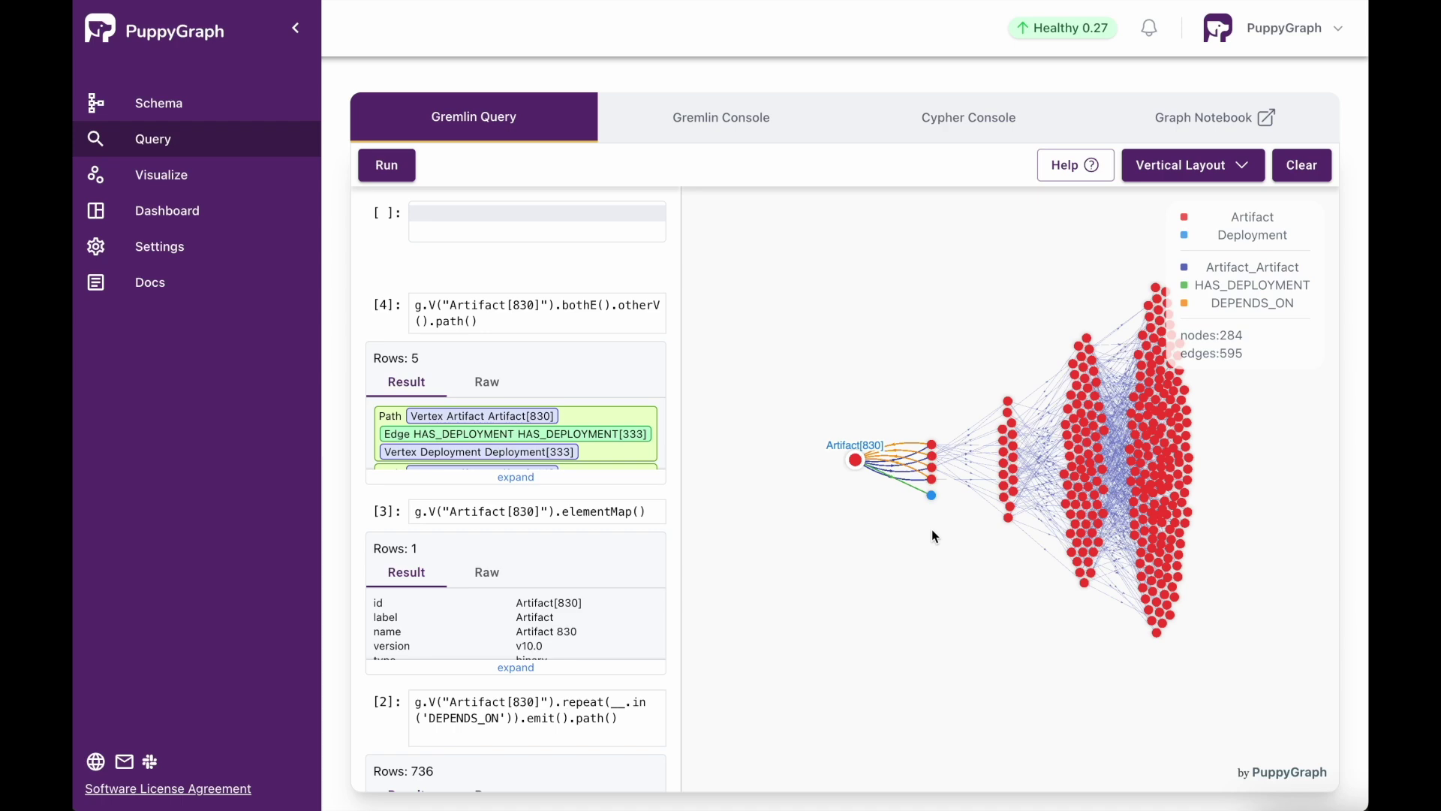
Inspect the properties of the HAS_DEPLOYMENT[333] edge and the Artifact[790] node in the graph.
scroll(932, 531, "up", 5)
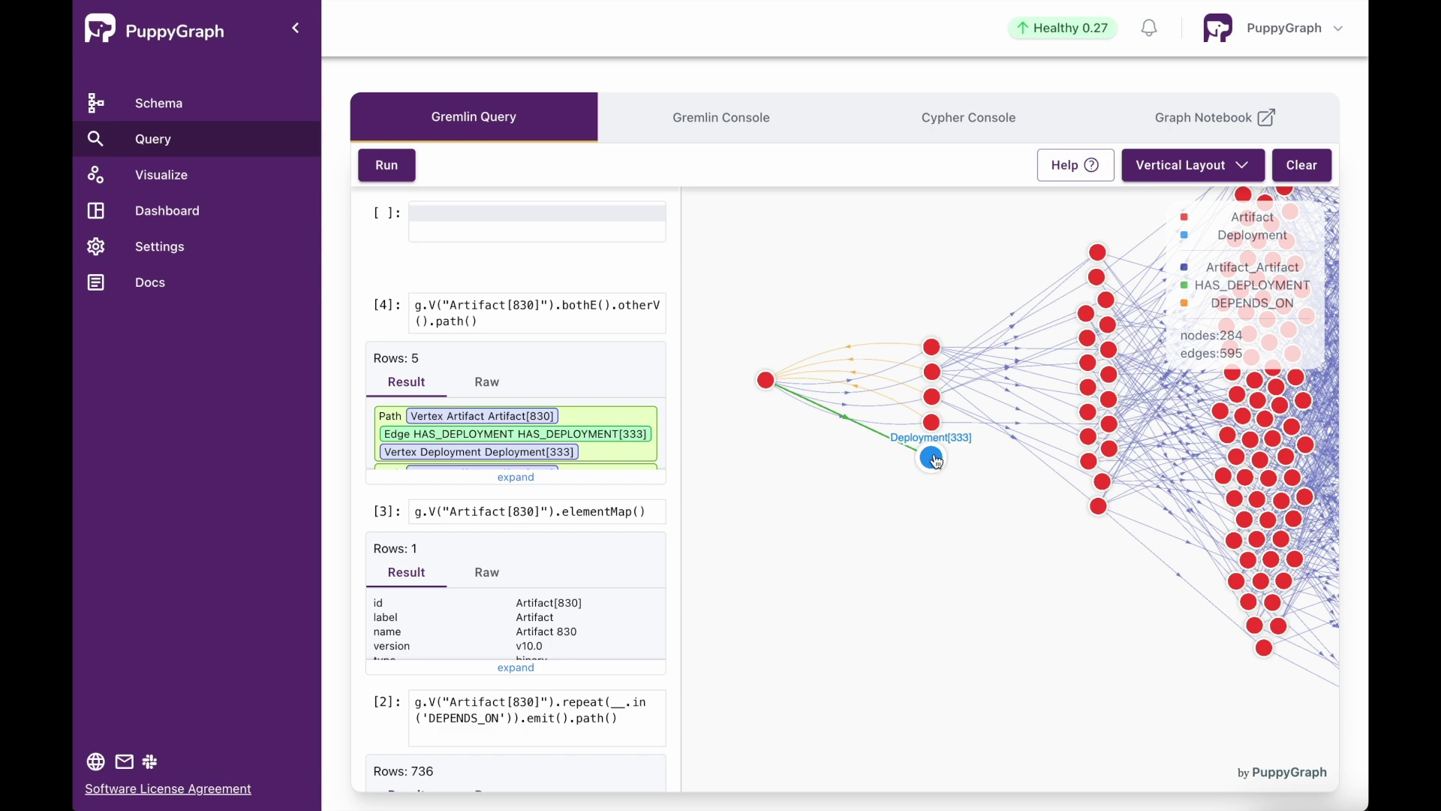
left_click(810, 400)
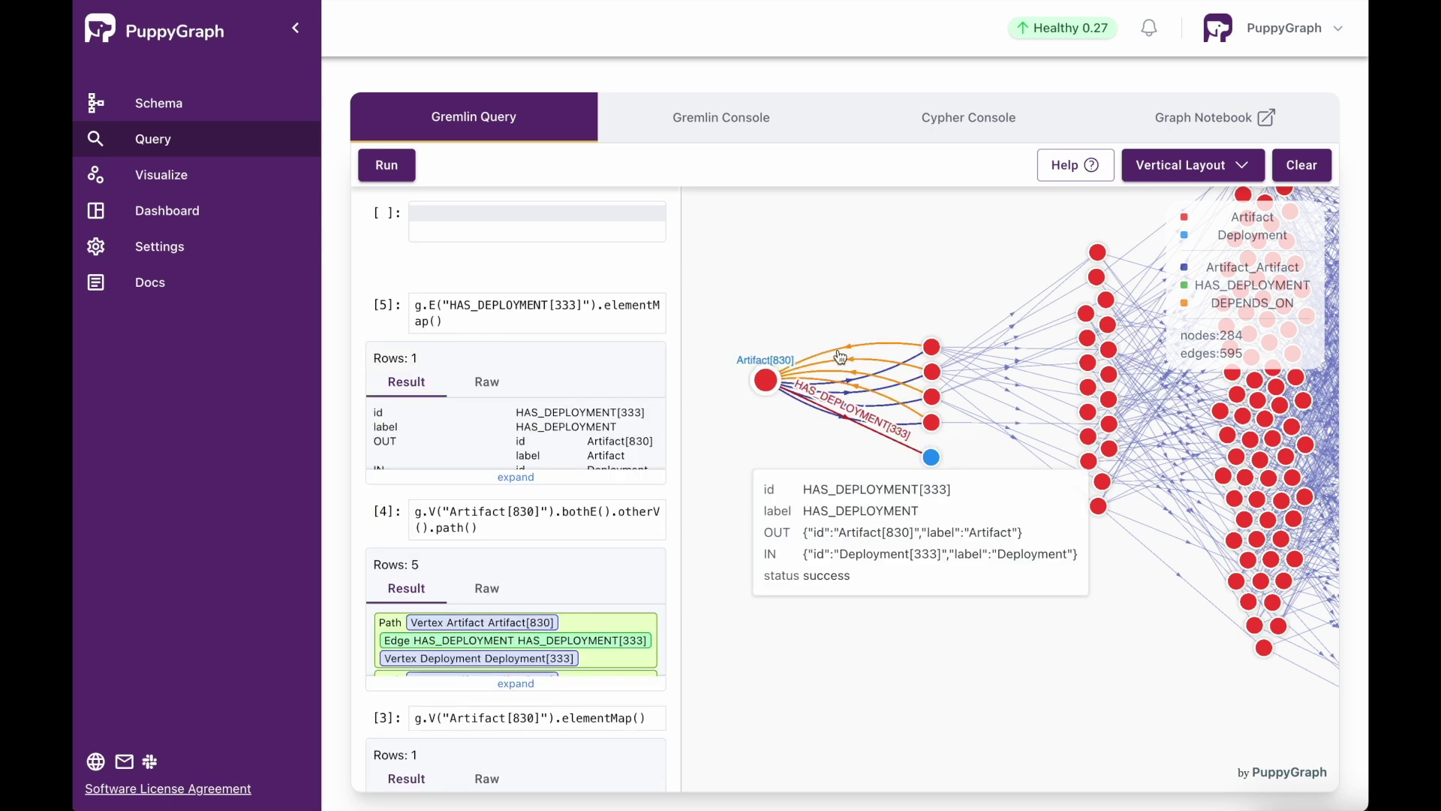
left_click(869, 347)
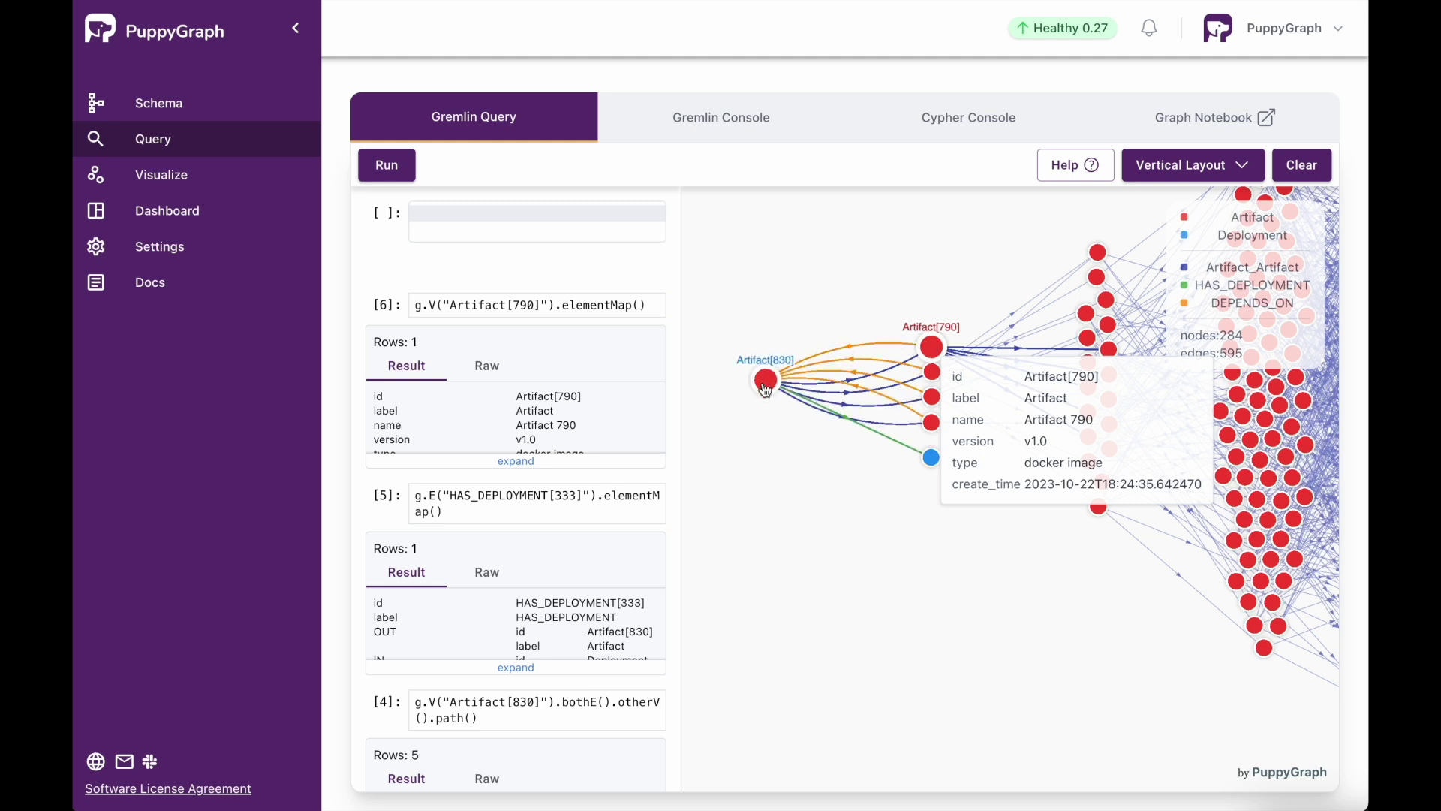
left_click(836, 318)
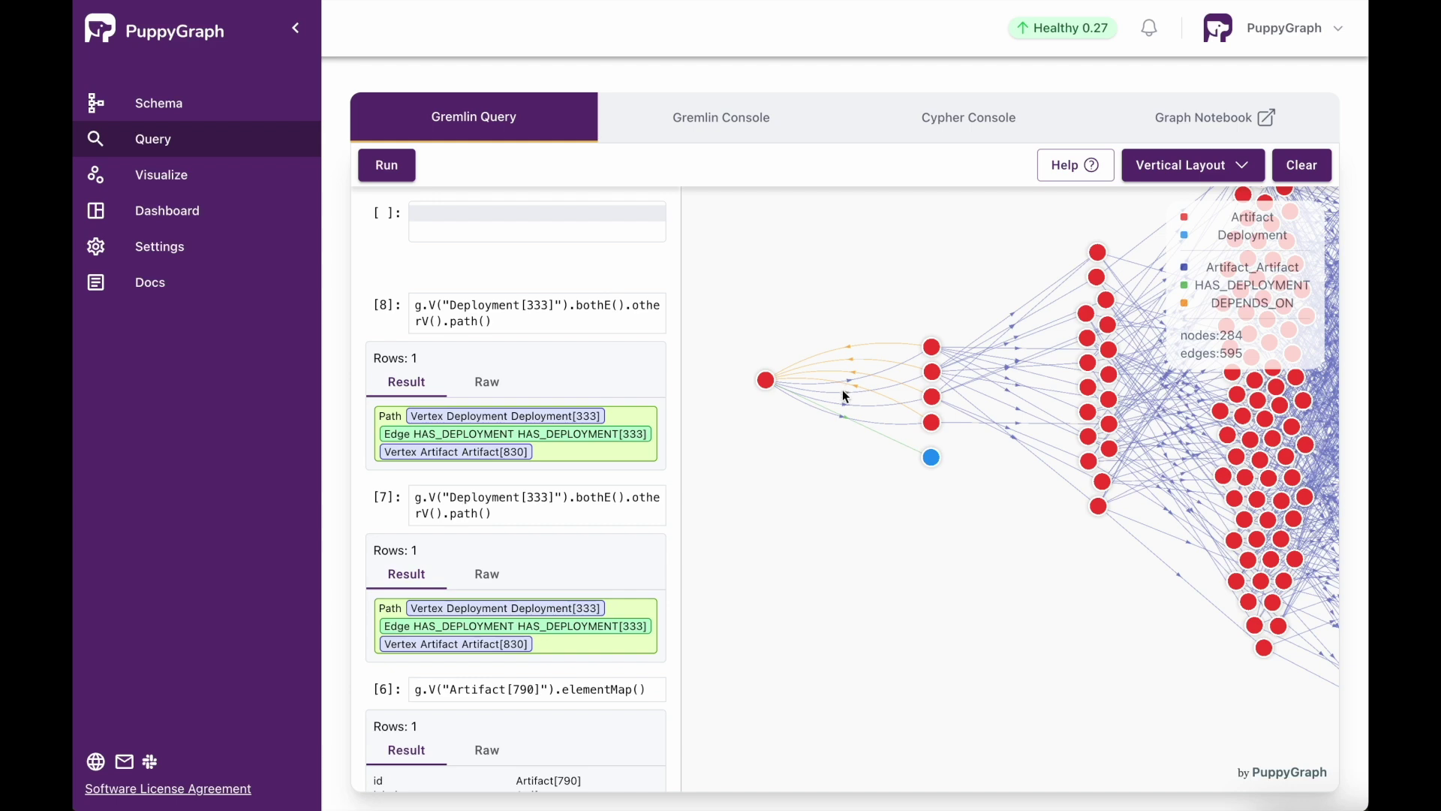
Expand the Artifact[790] node with all edge labels and look at its connected builds and deployments.
right_click(933, 349)
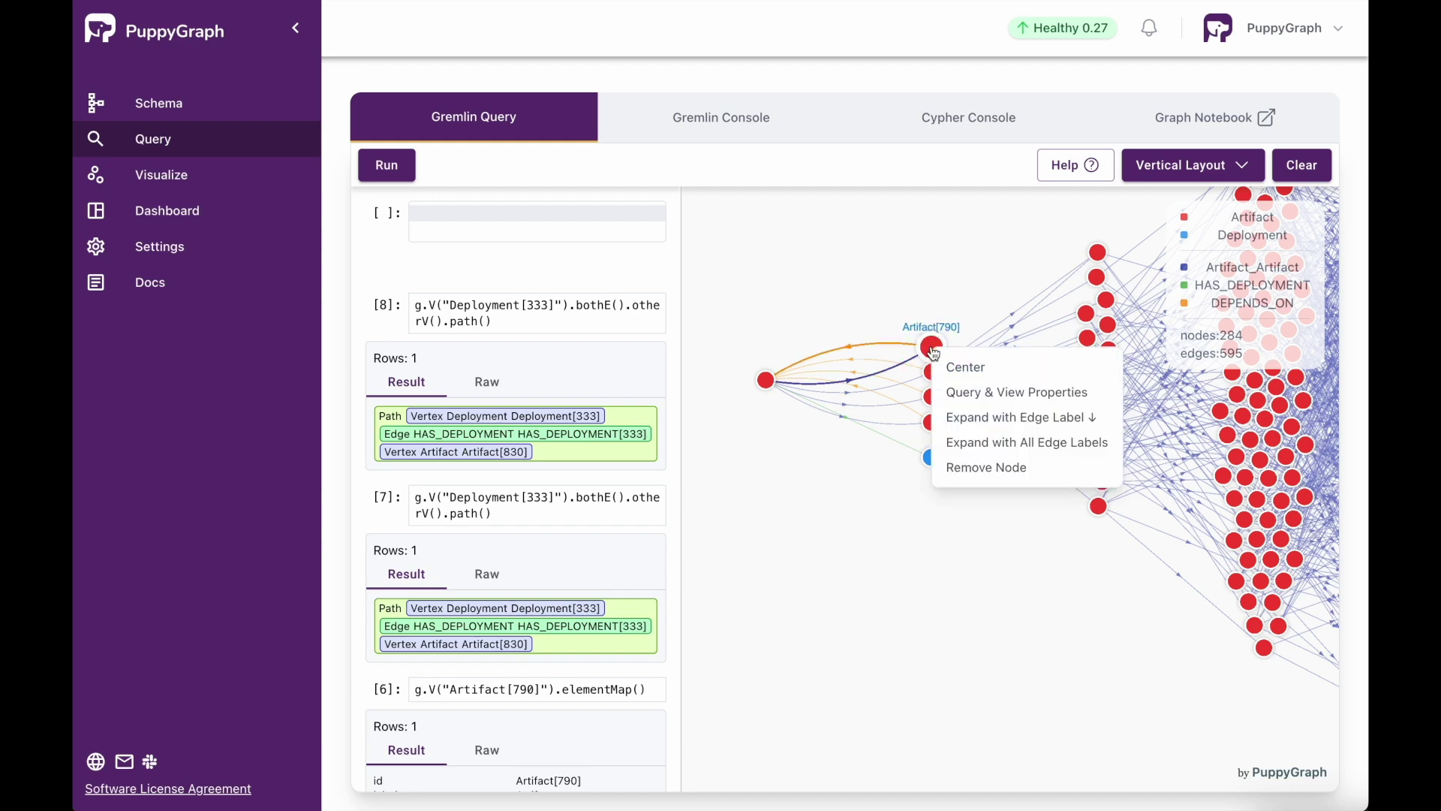
left_click(1022, 442)
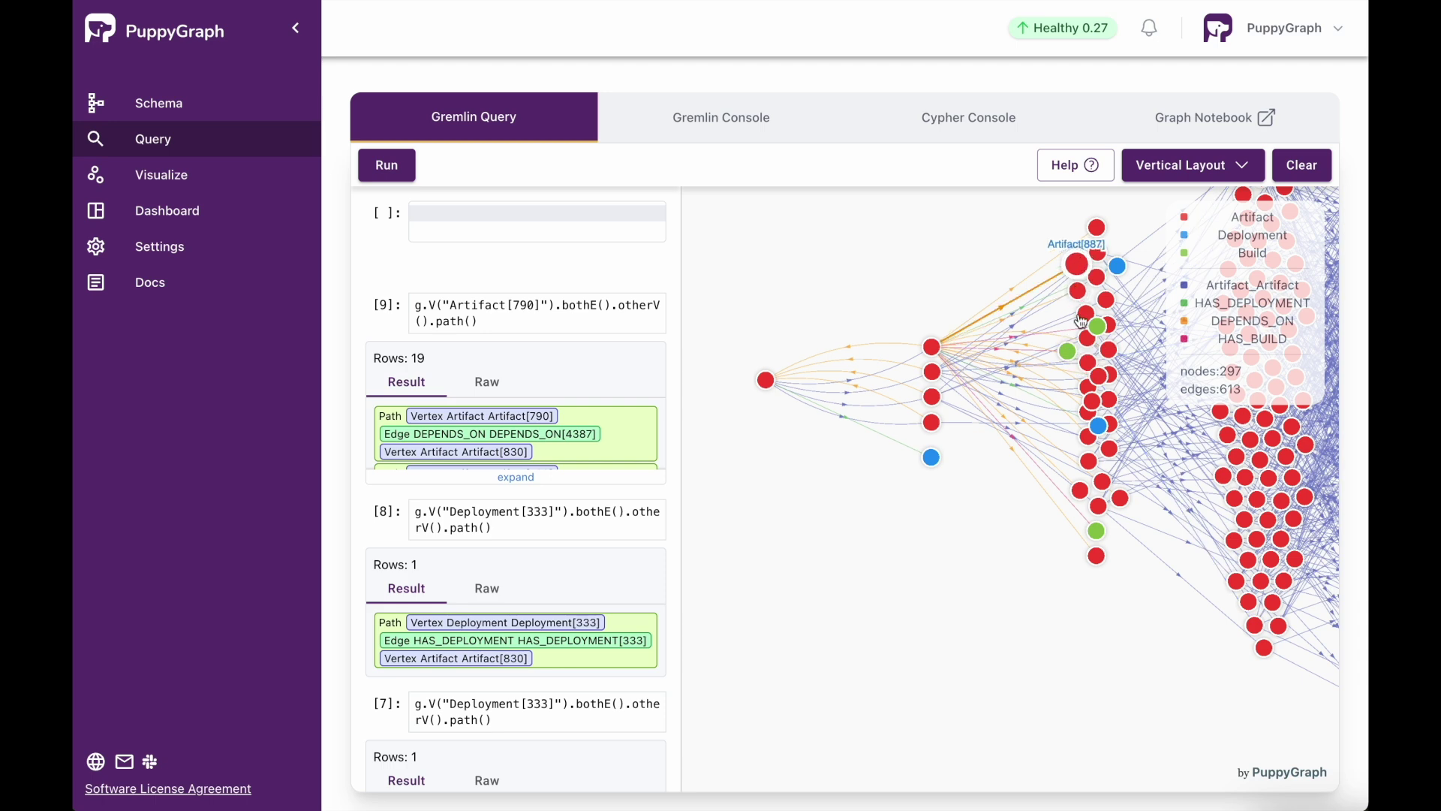
scroll(928, 565, "up", 5)
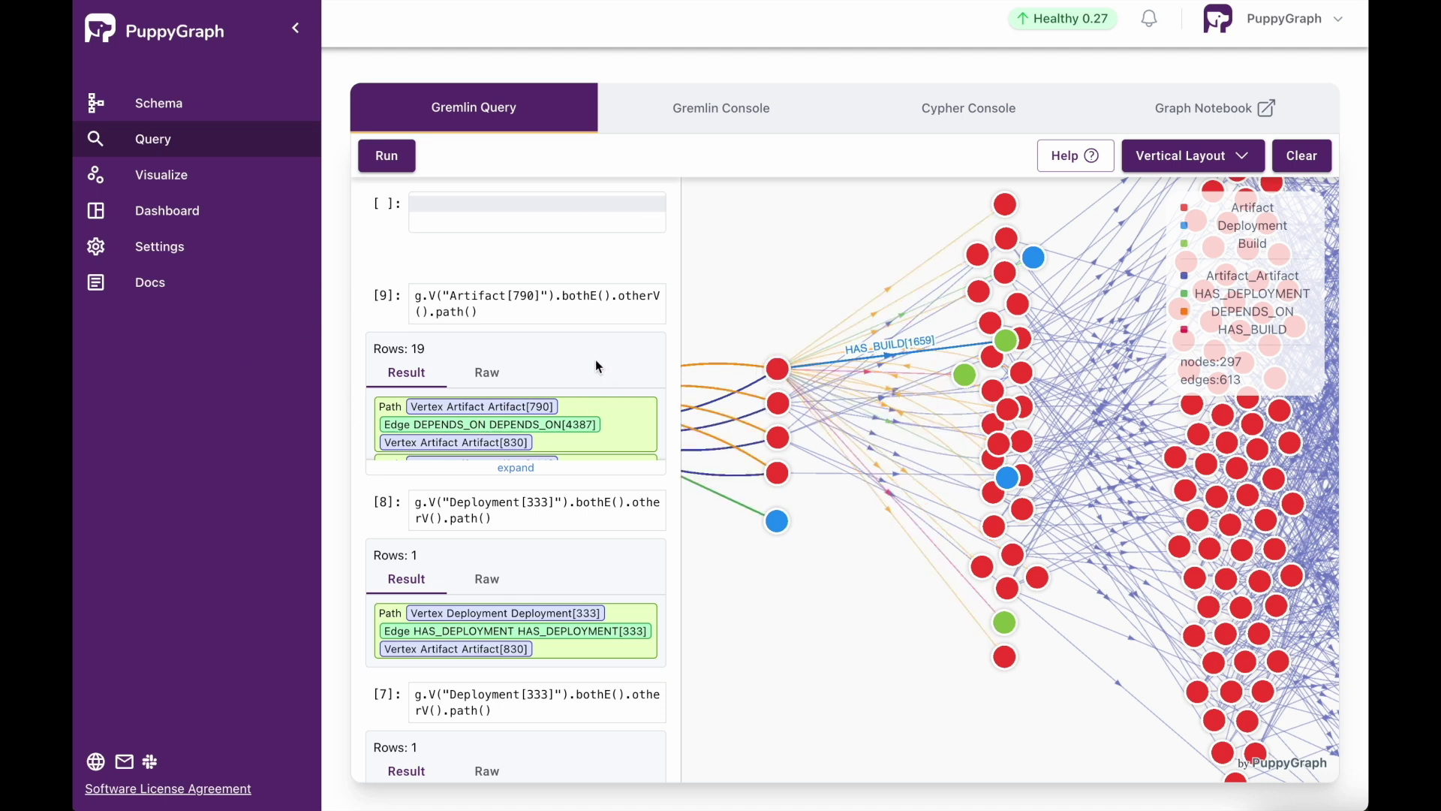
Review the dashboard's vertex and edge counts, label table, graph samples and vertex samples.
left_click(163, 213)
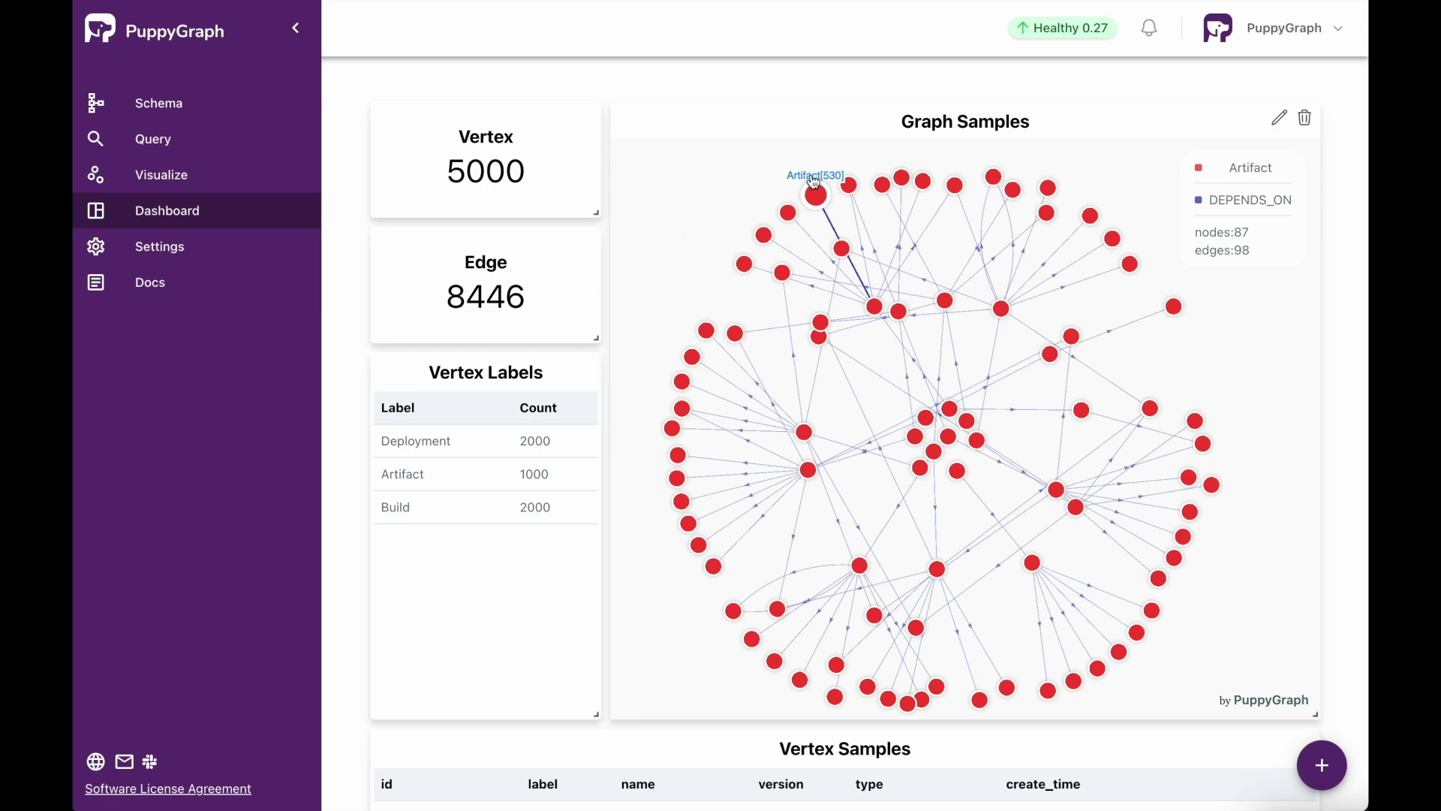
scroll(719, 547, "down", 4)
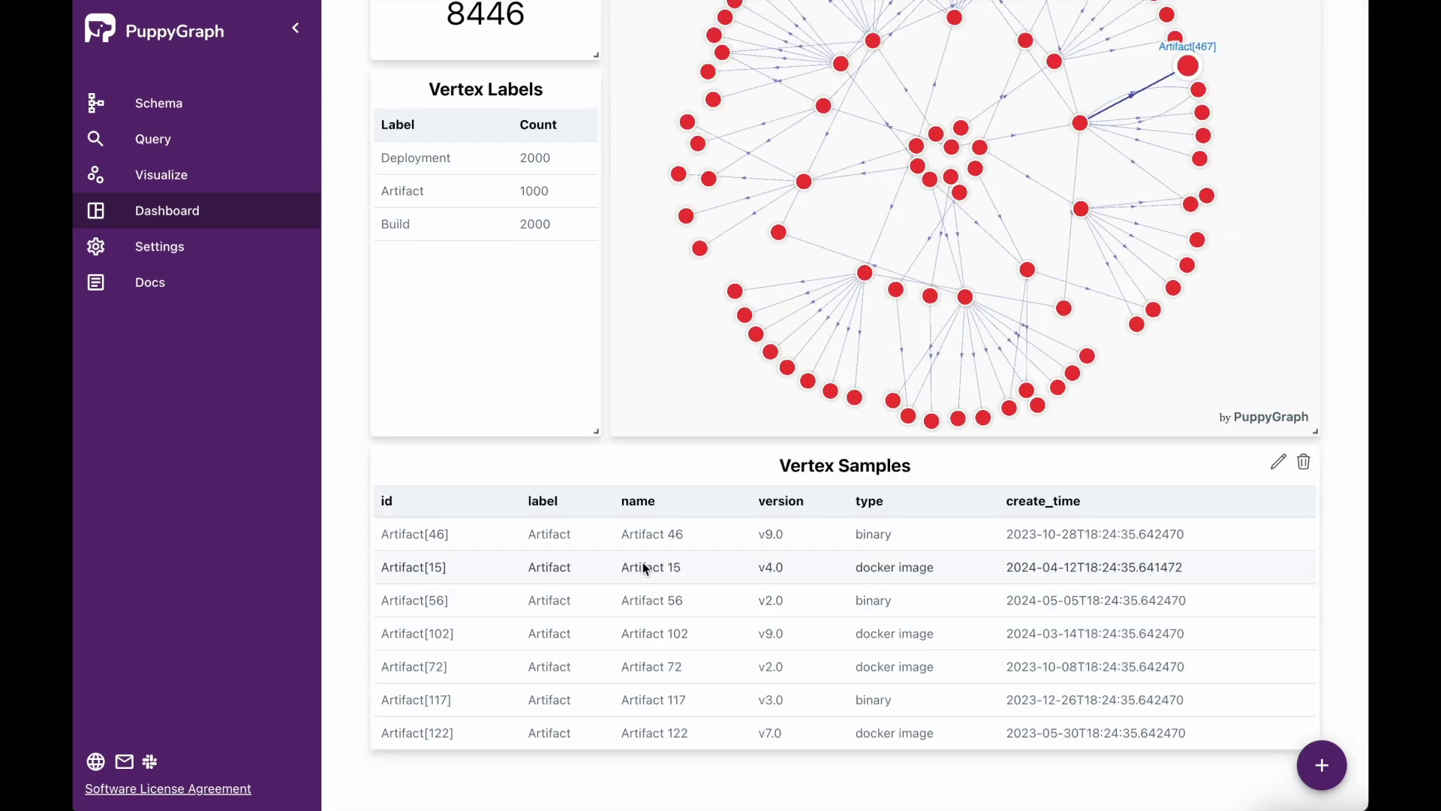
scroll(830, 578, "up", 3)
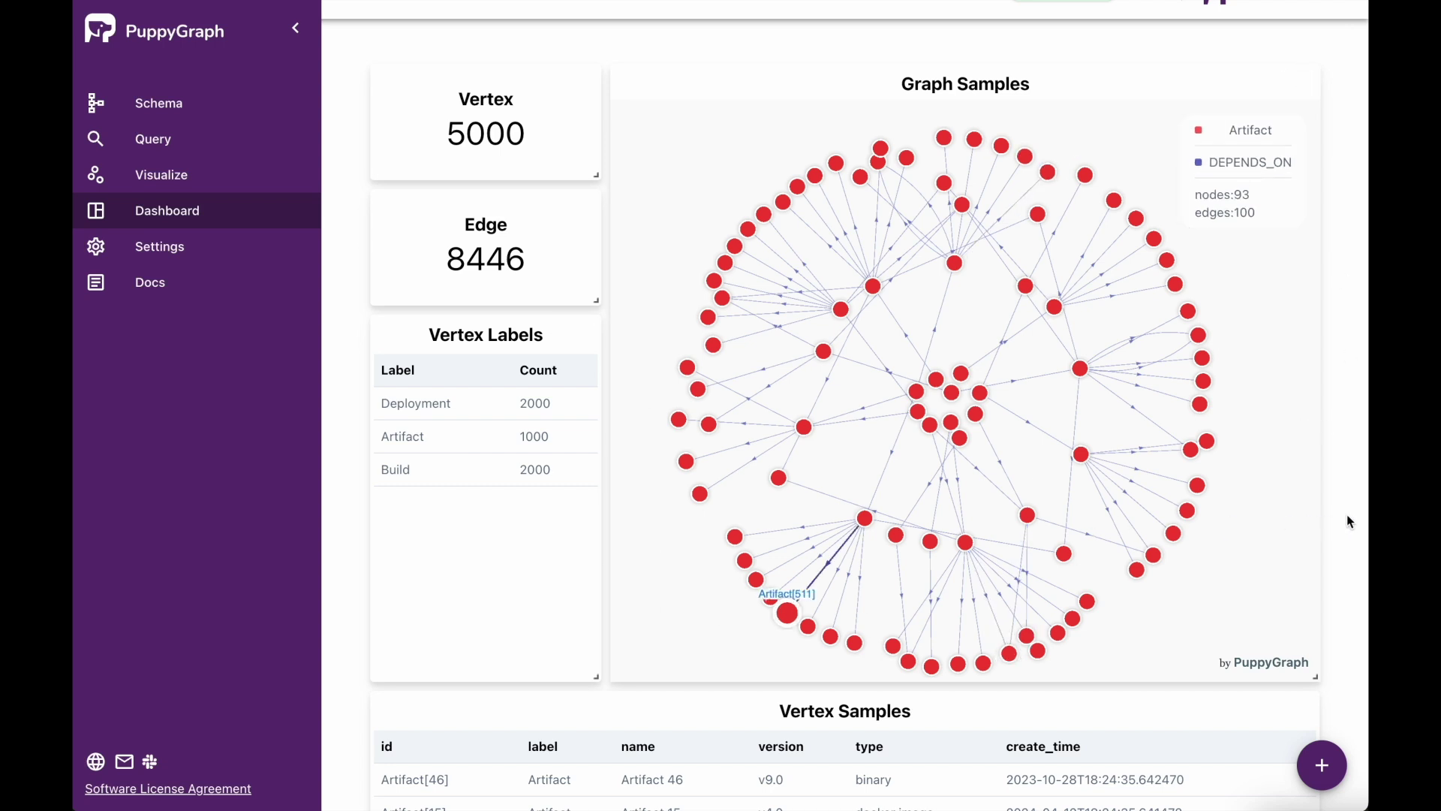
scroll(1346, 514, "down", 4)
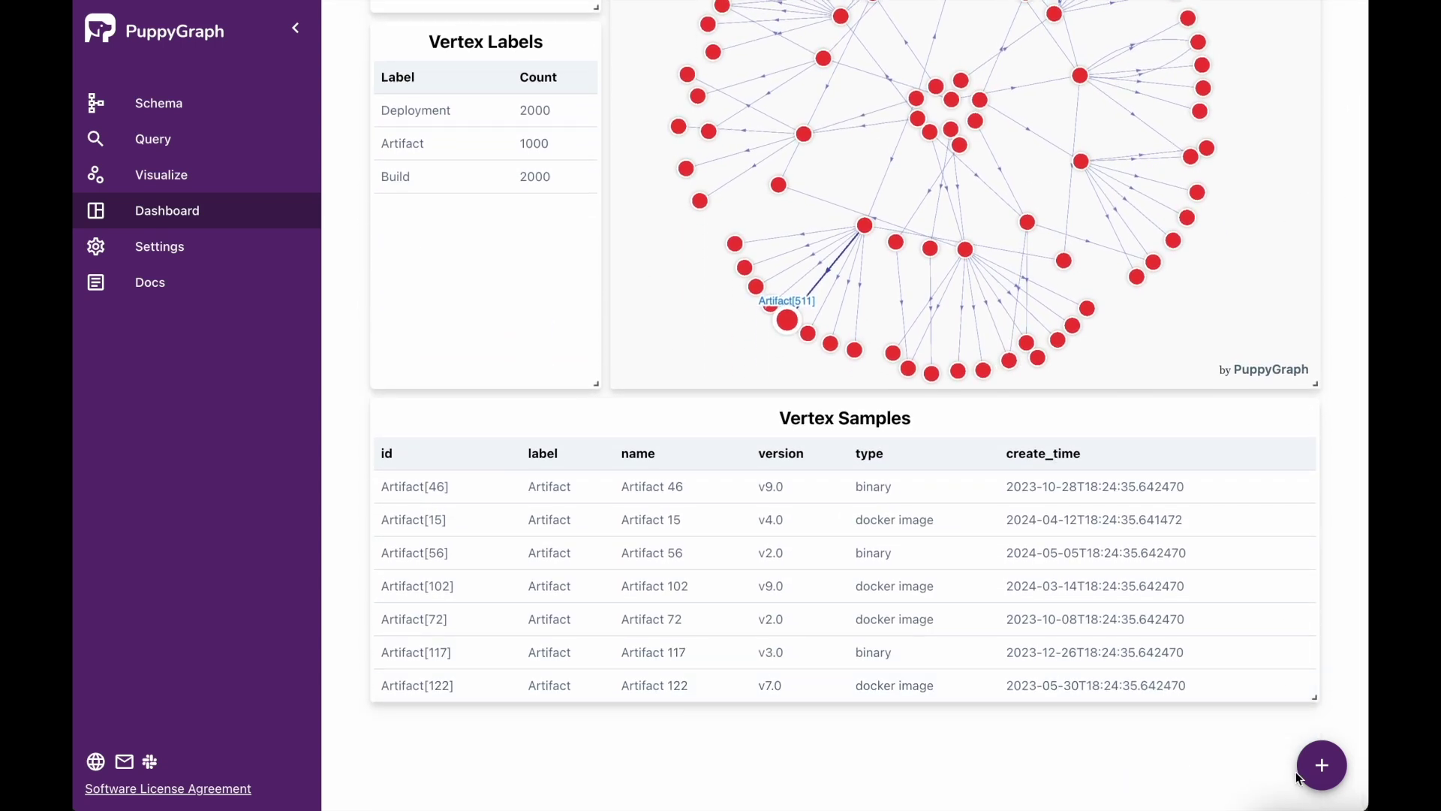
Add a new dashboard widget below Vertex Samples and enlarge it to the full width of the dashboard.
left_click(1318, 775)
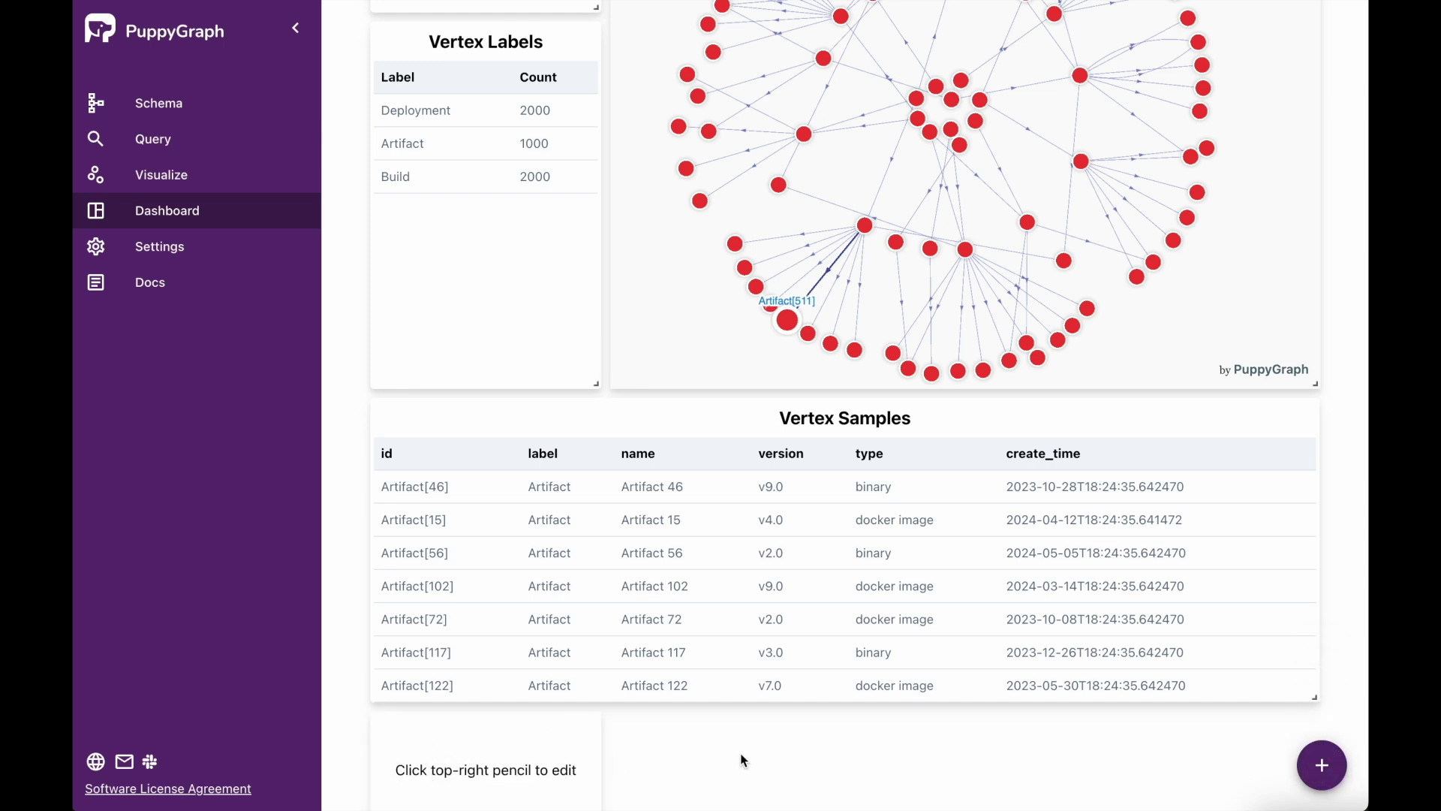
scroll(743, 759, "down", 2)
left_click_drag(595, 695, 1317, 765)
scroll(1344, 563, "down", 2)
Title the new widget "Construction History of Artifact 1" and enter the query g.V("Artifact[1]").out('HAS_BUILD').path().
mouse_move(1231, 537)
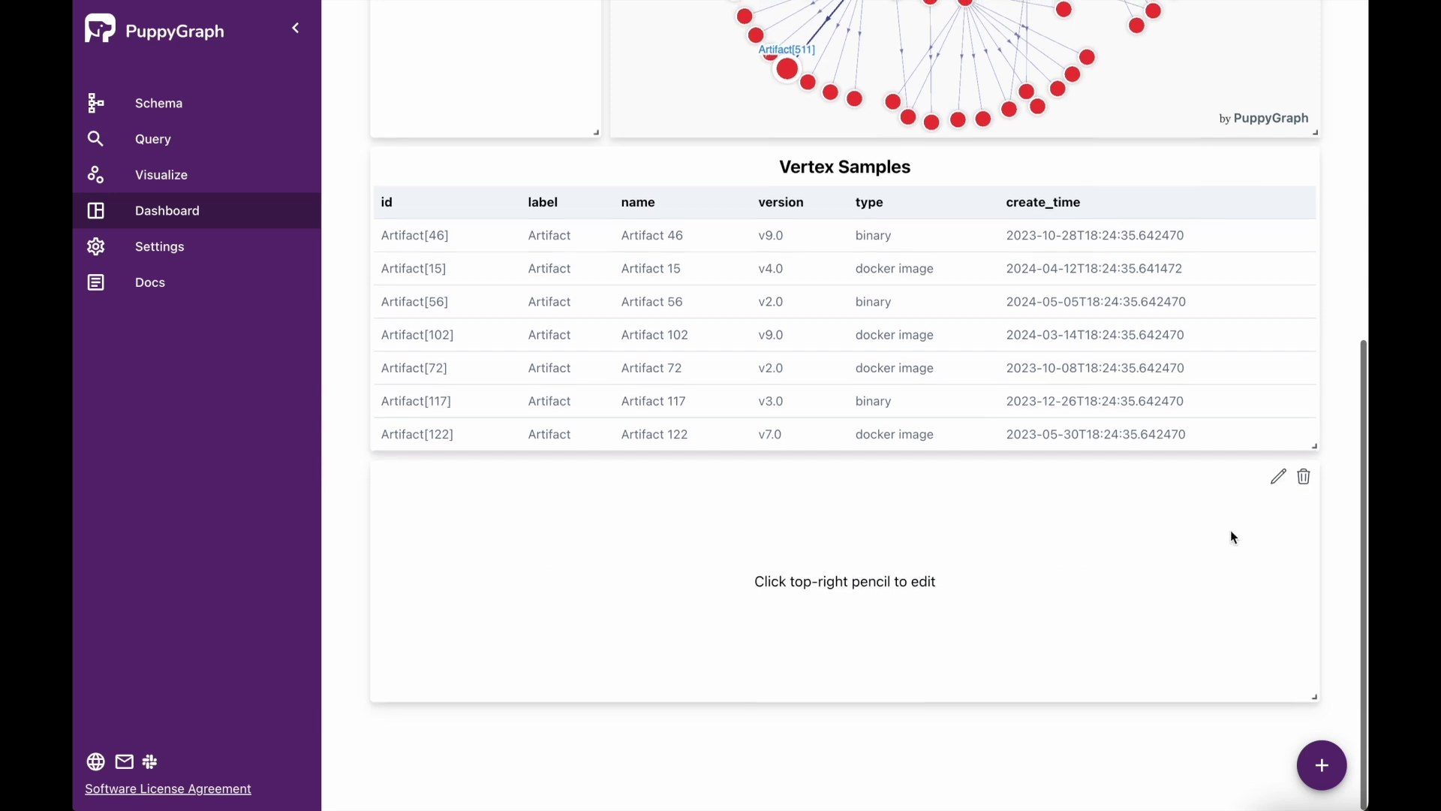
left_click(1280, 480)
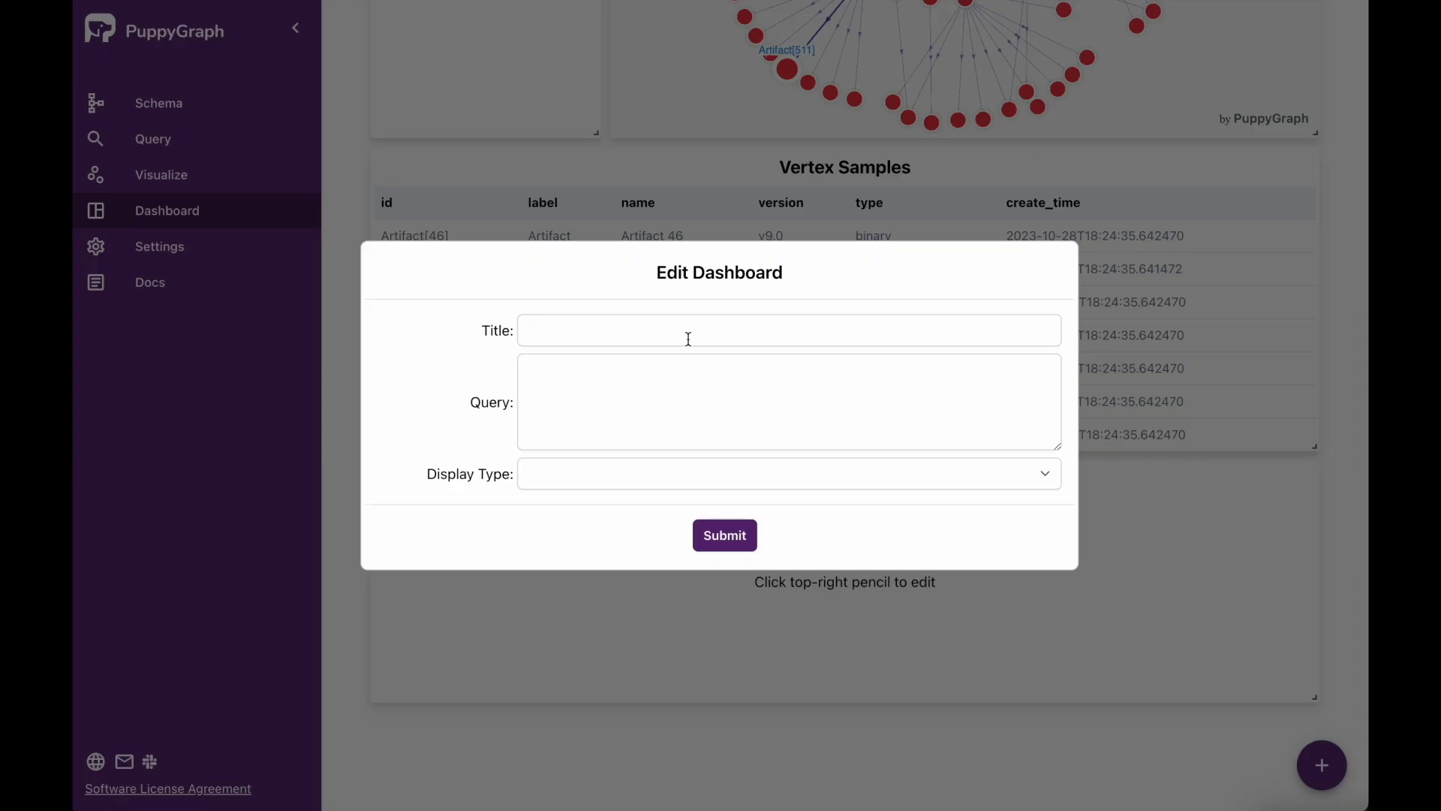
left_click(688, 339)
type("Construction")
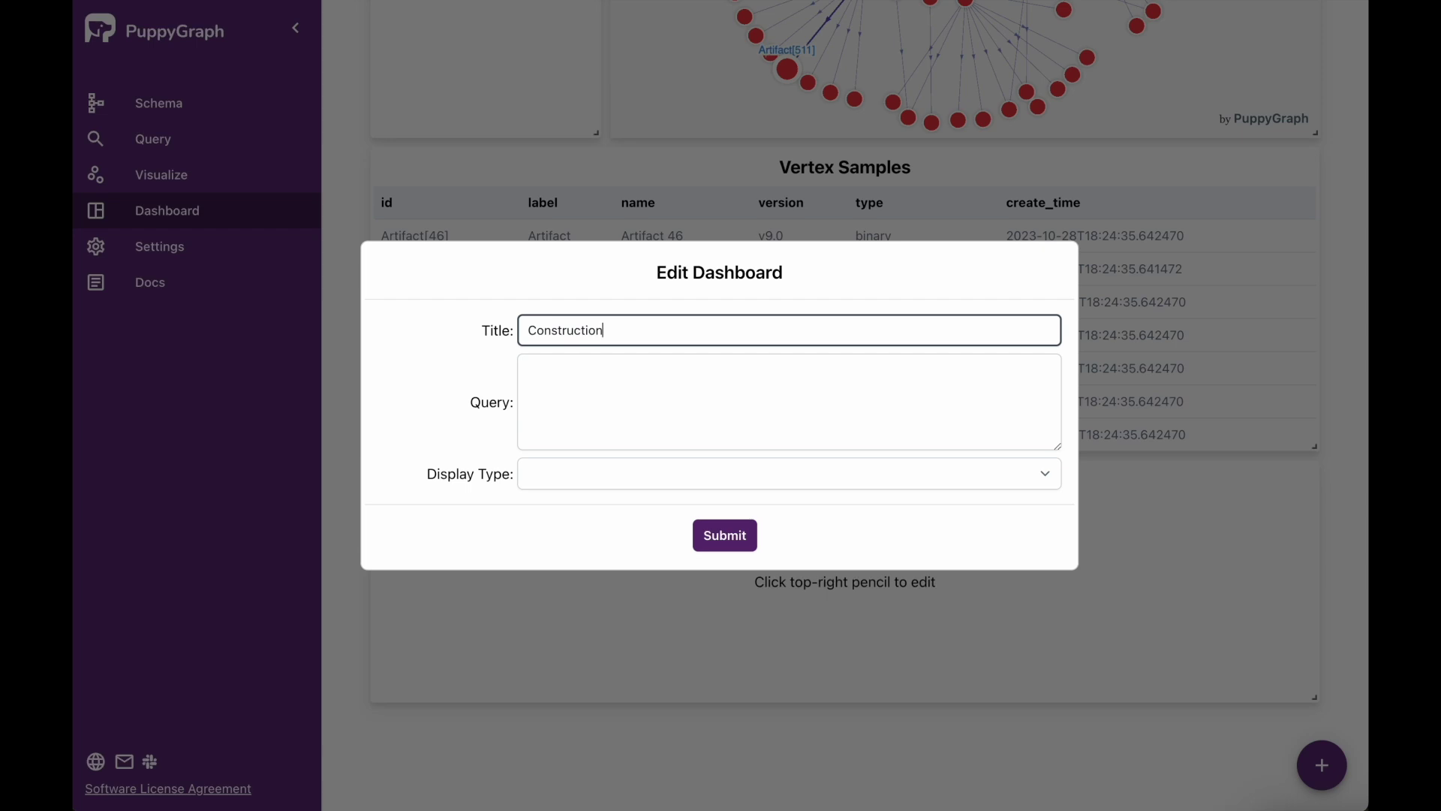
type(" History of Artifact 1")
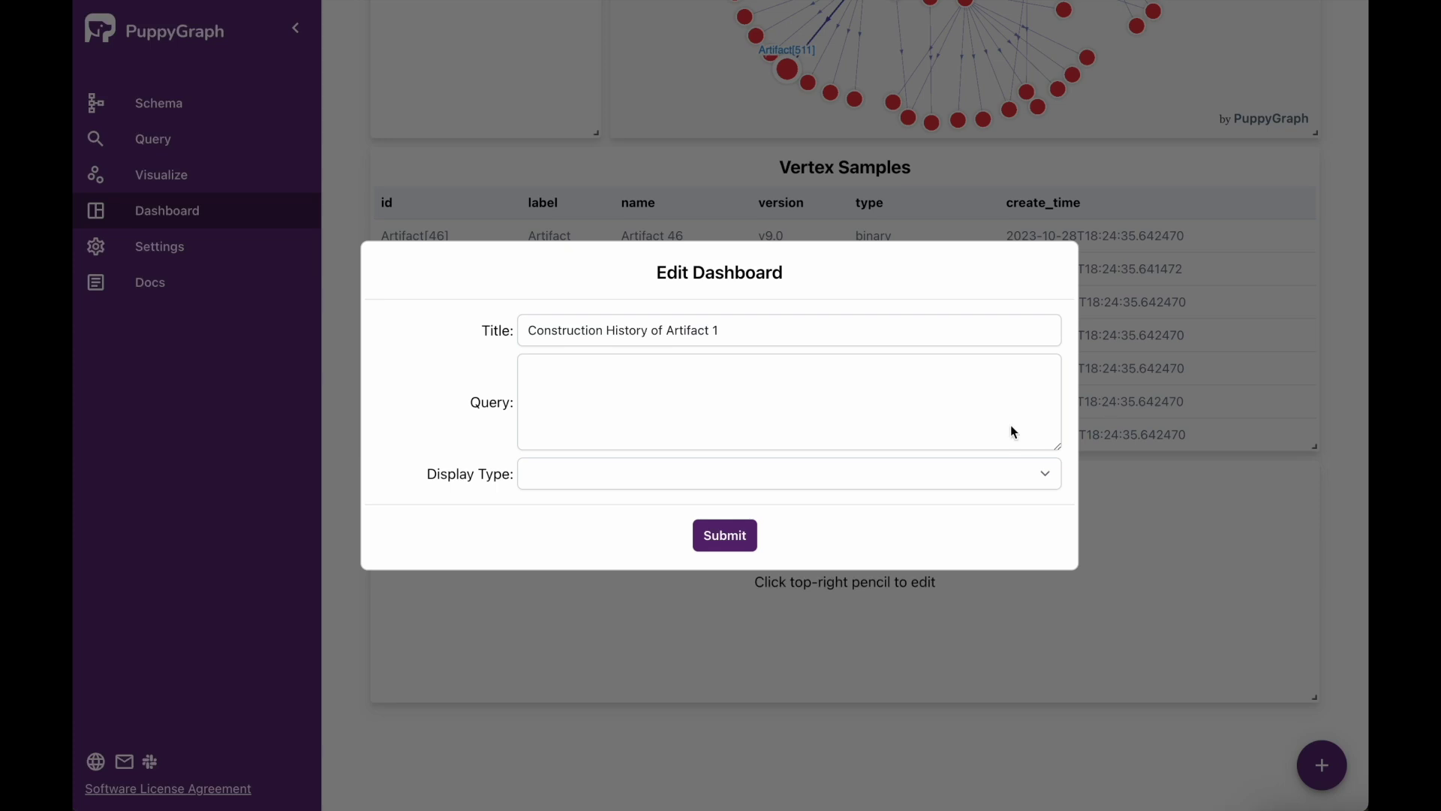
left_click(580, 400)
left_click(579, 398)
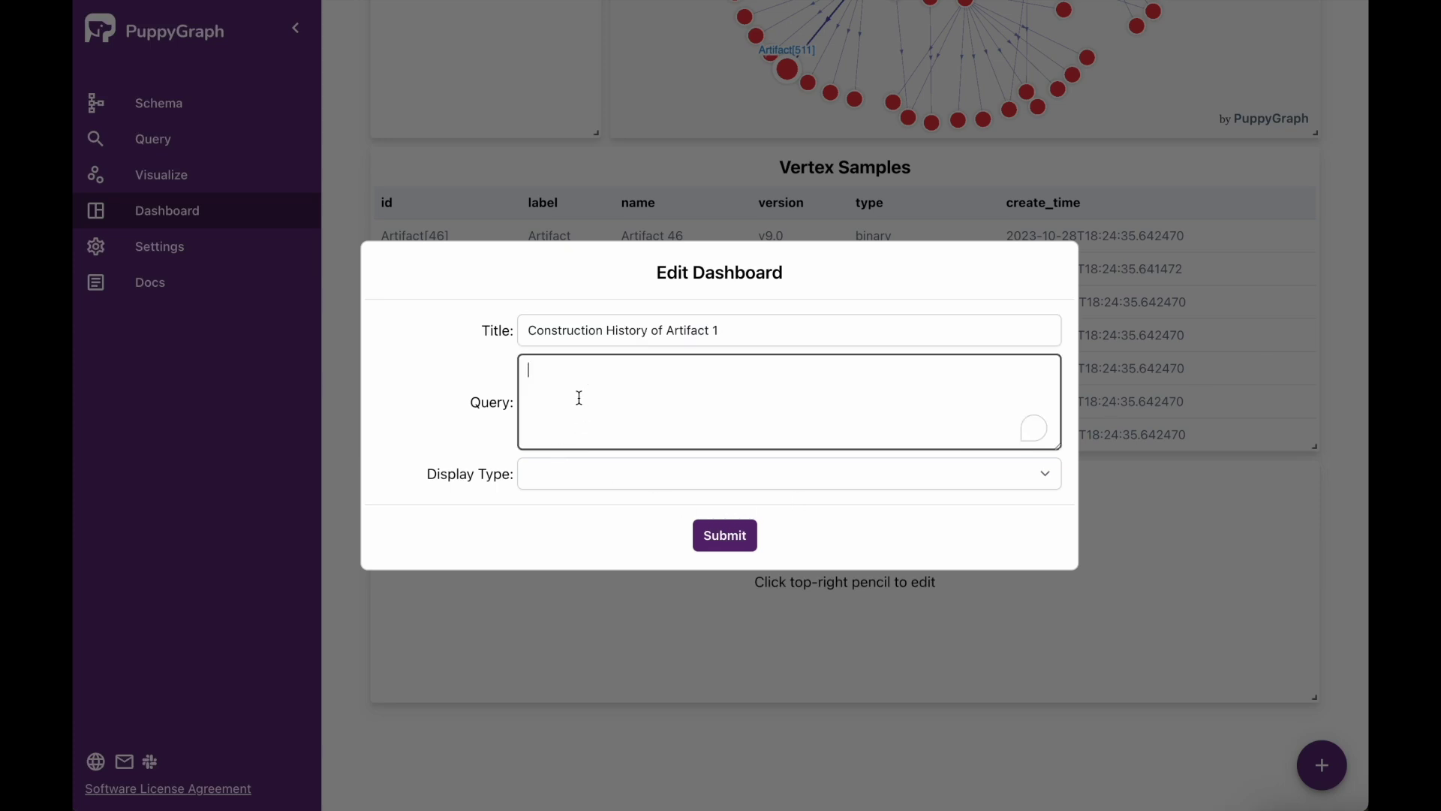
type("g.V(\"Artifact[1]\").out('HAS_BUILD').path()")
Set the widget to display as a Graph with Vertical layout and Scale to fit enabled, and submit it.
left_click(1043, 476)
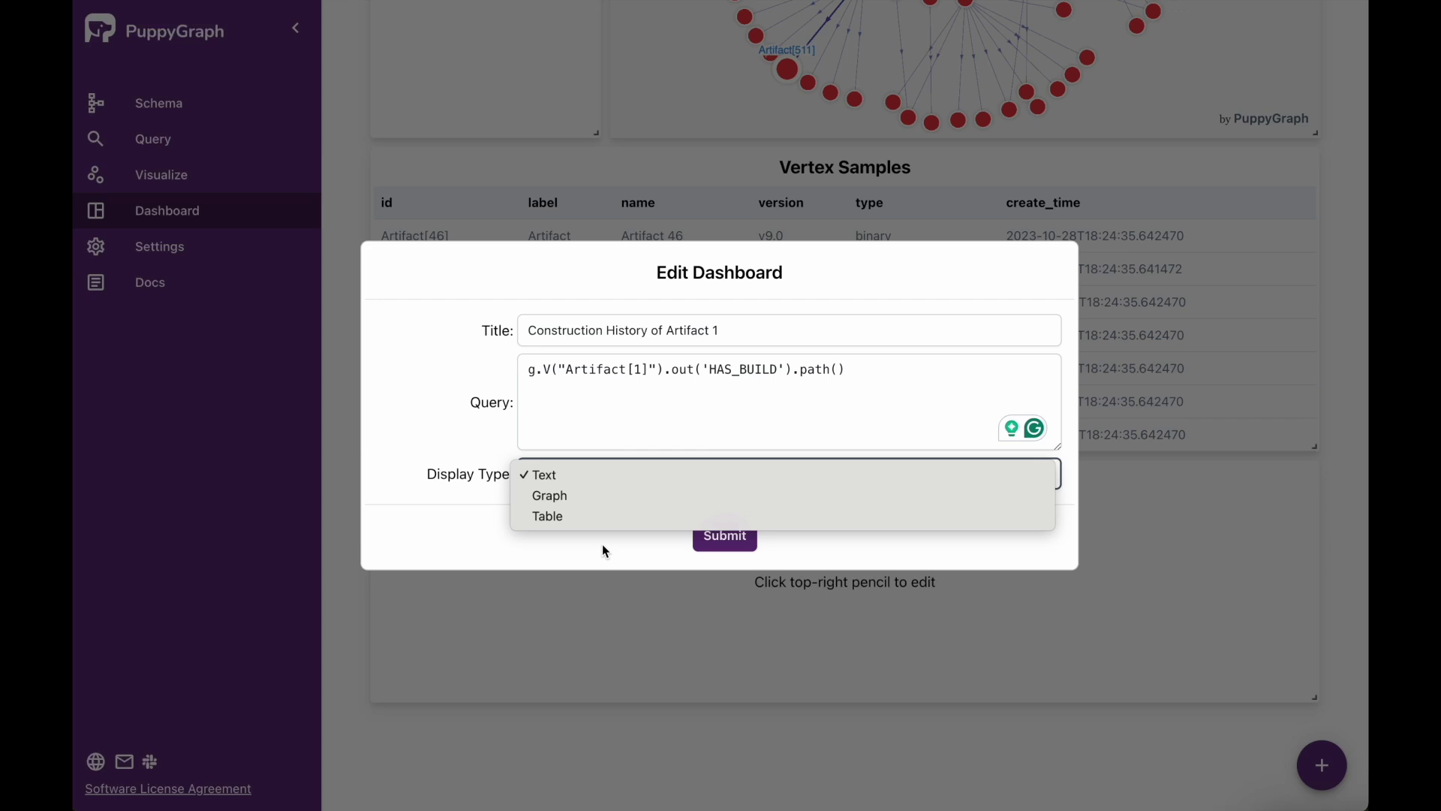
left_click(565, 499)
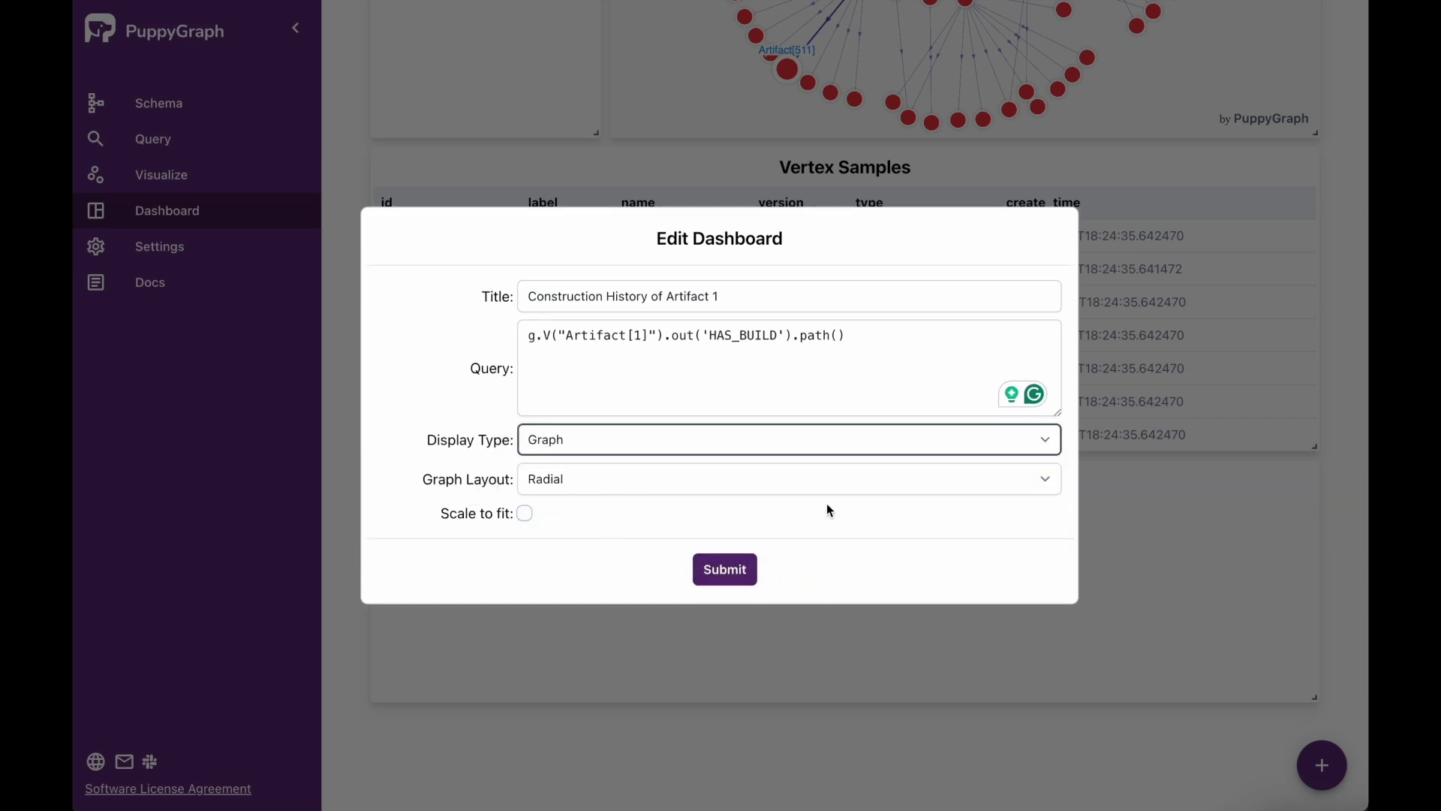
left_click(1044, 483)
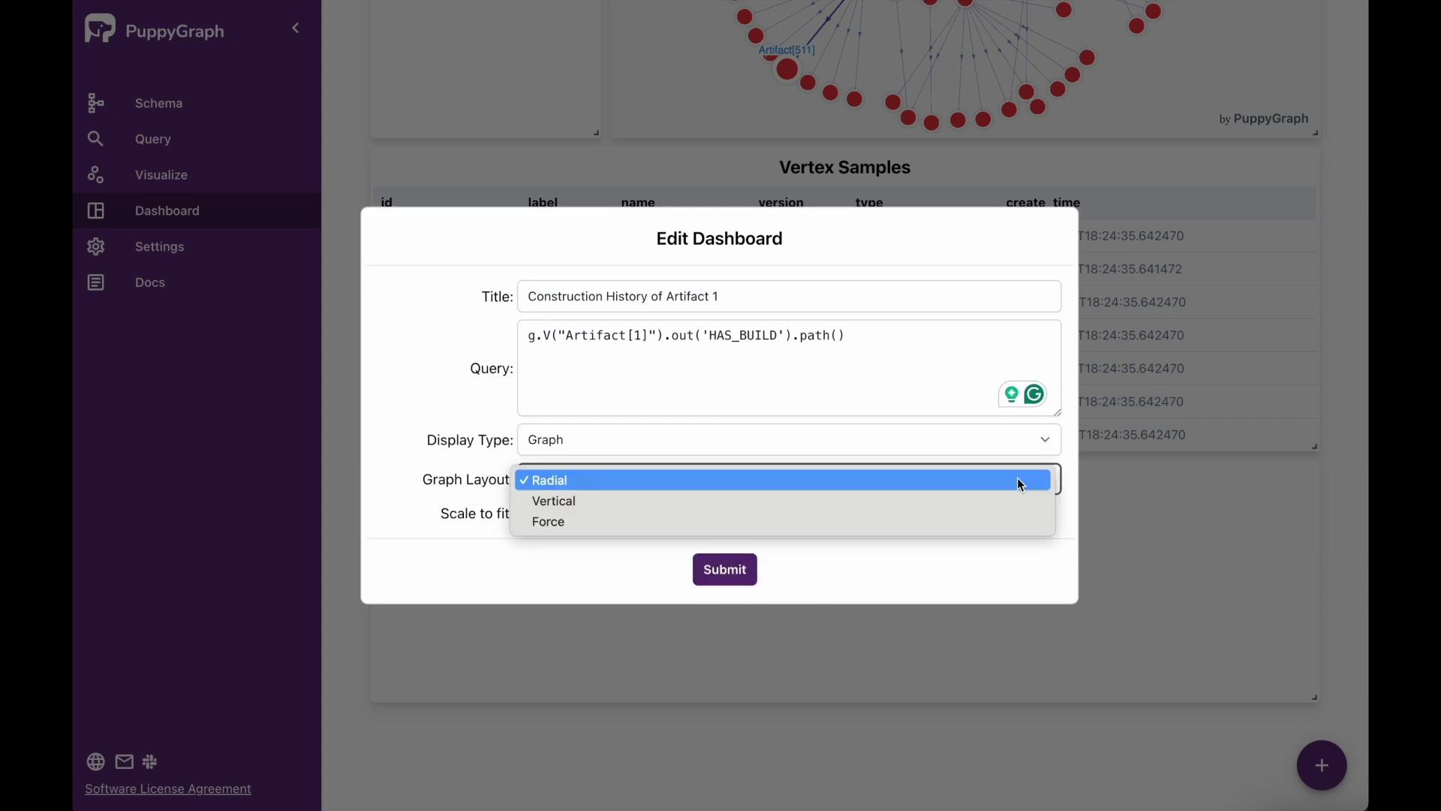
left_click(630, 501)
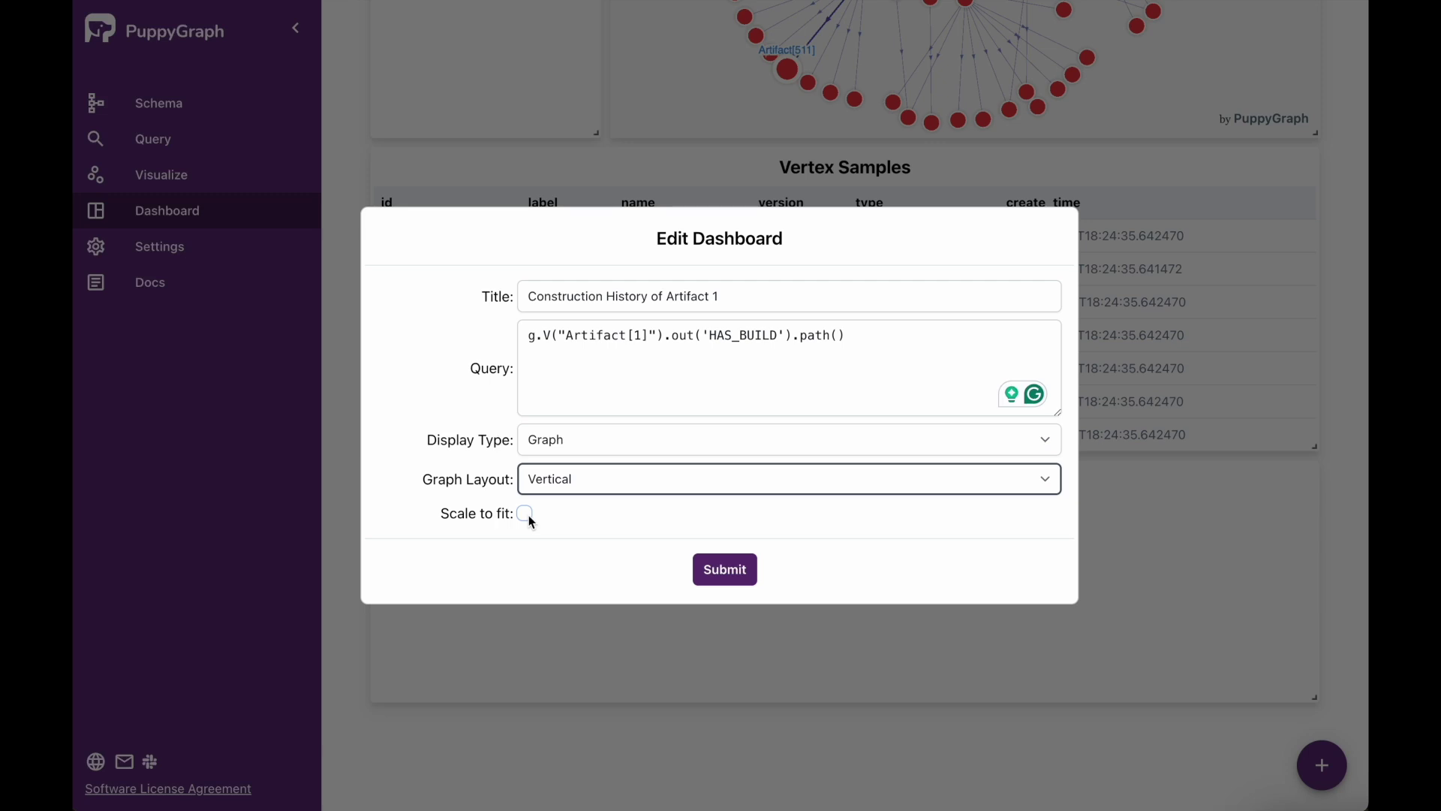
left_click(526, 514)
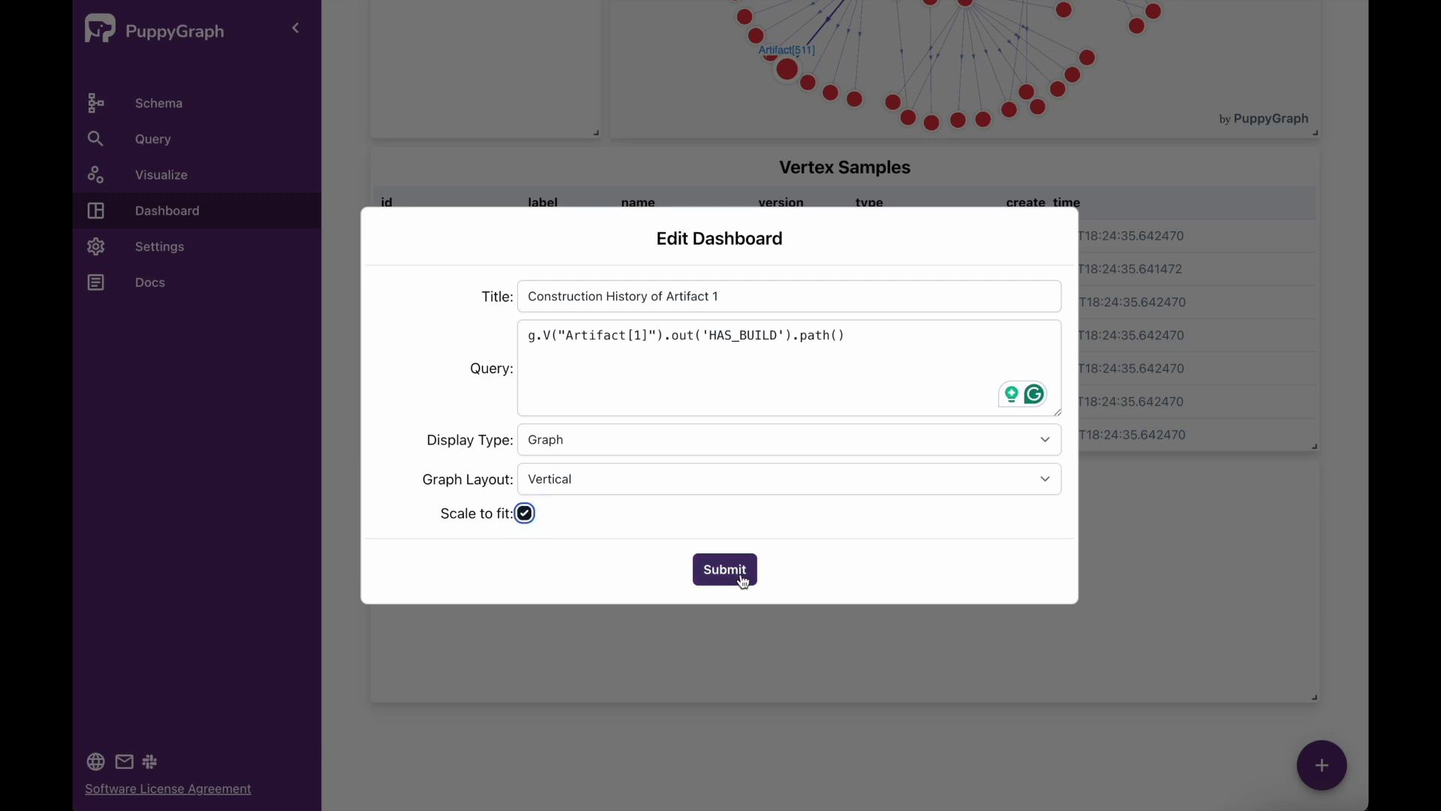
left_click(725, 570)
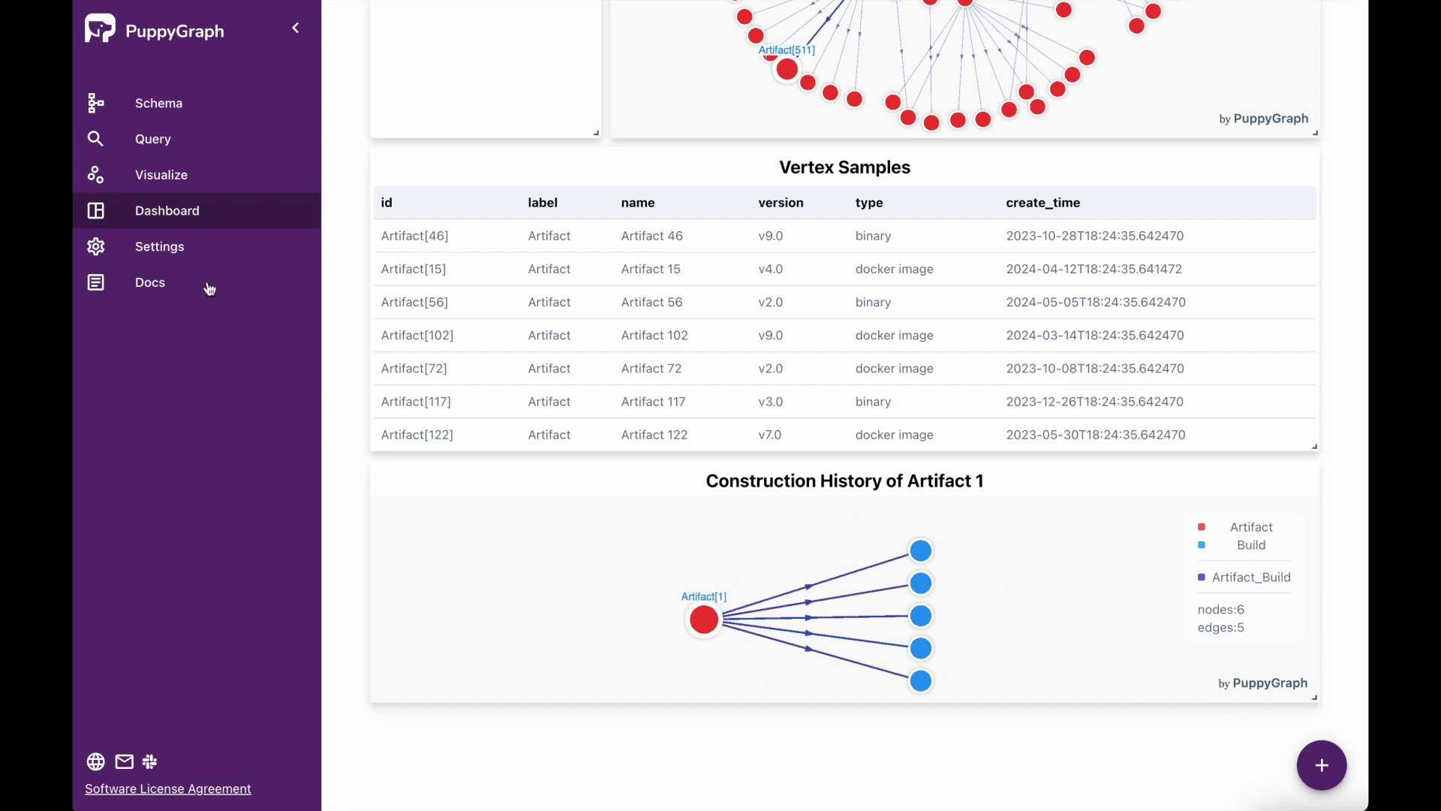
Reopen the dashboard from the query page and inspect the Construction History of Artifact 1 graph.
left_click(173, 151)
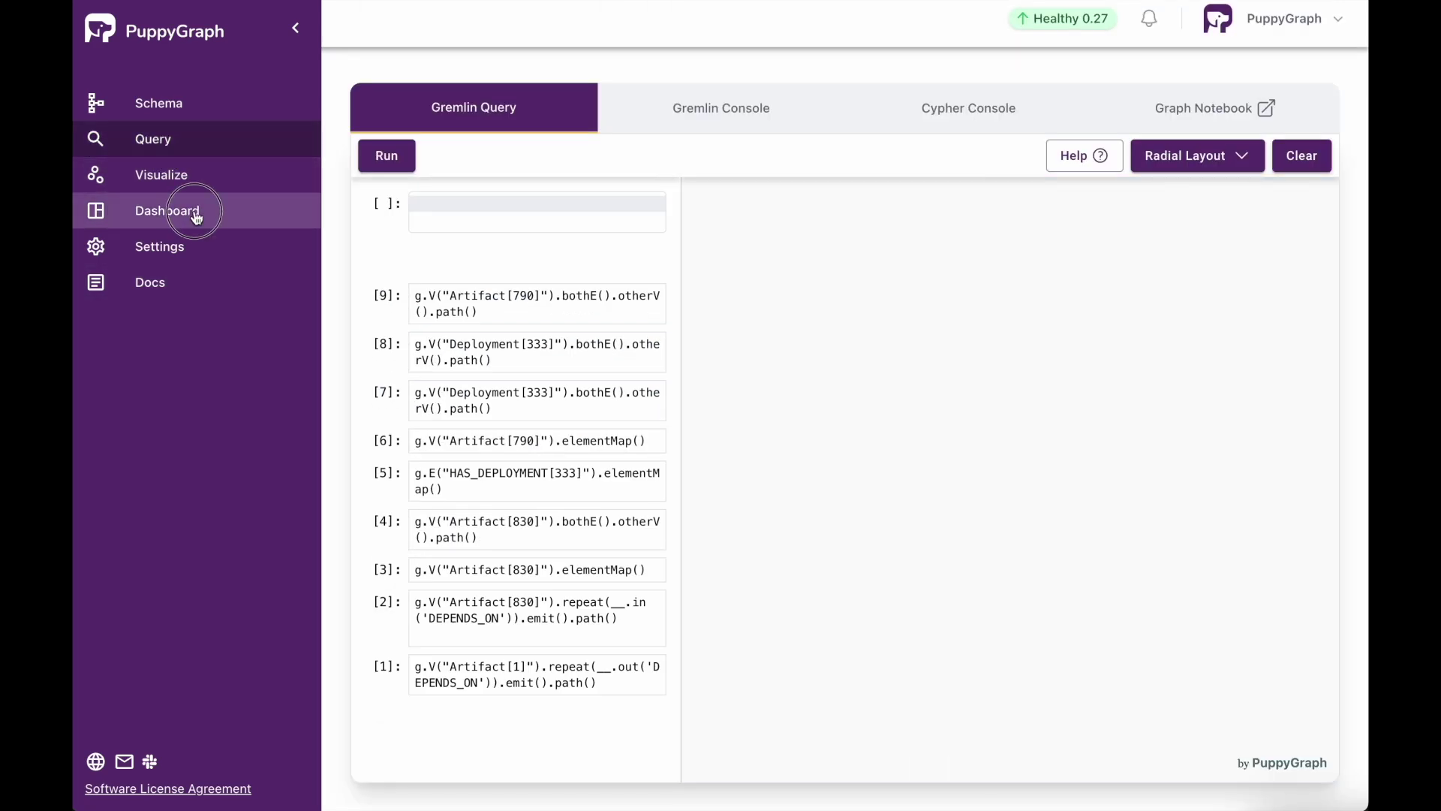
left_click(196, 213)
scroll(1356, 537, "down", 8)
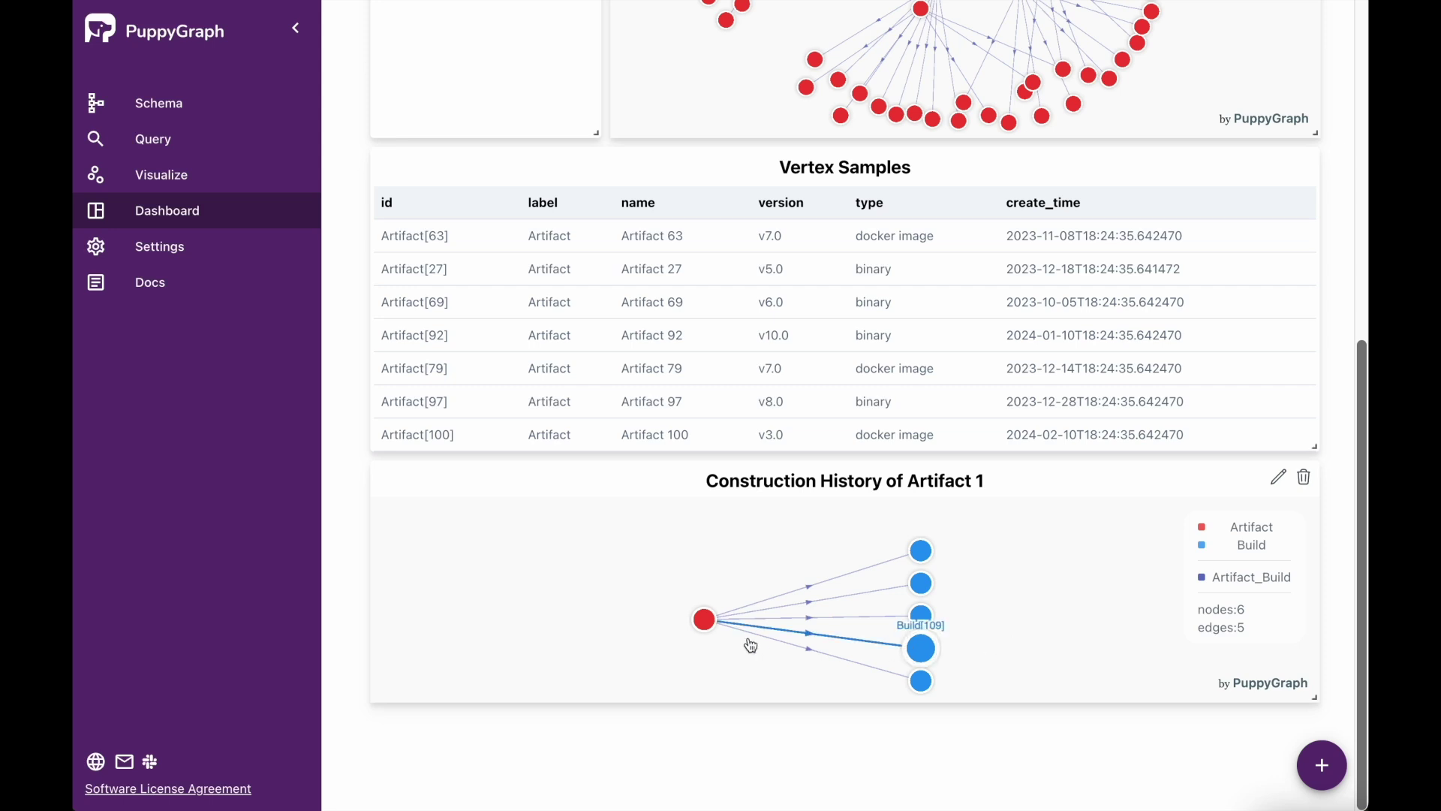
mouse_move(703, 625)
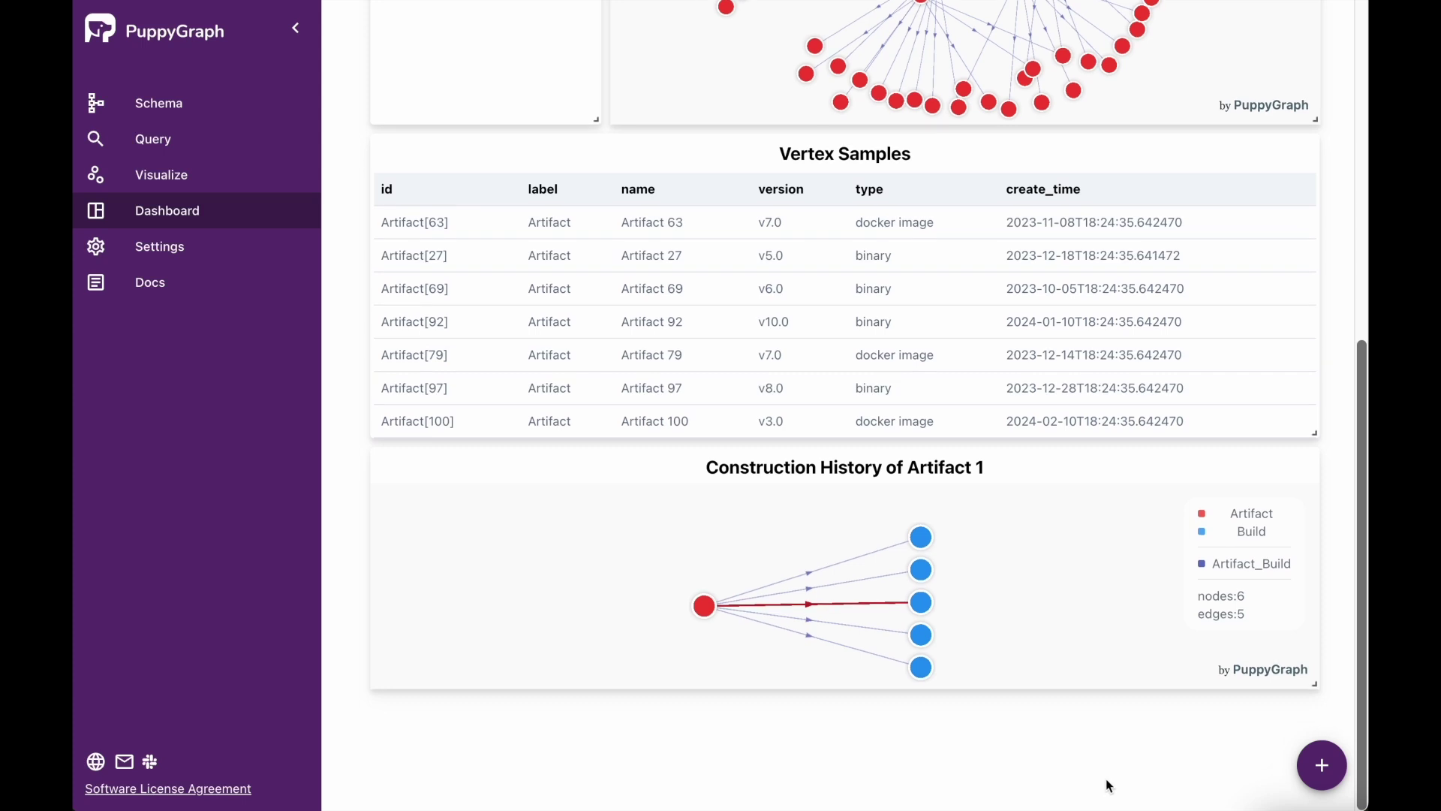
Add a new dashboard widget below Construction History of Artifact 1 and enlarge it to the full width of the dashboard.
left_click(1338, 774)
scroll(968, 775, "down", 2)
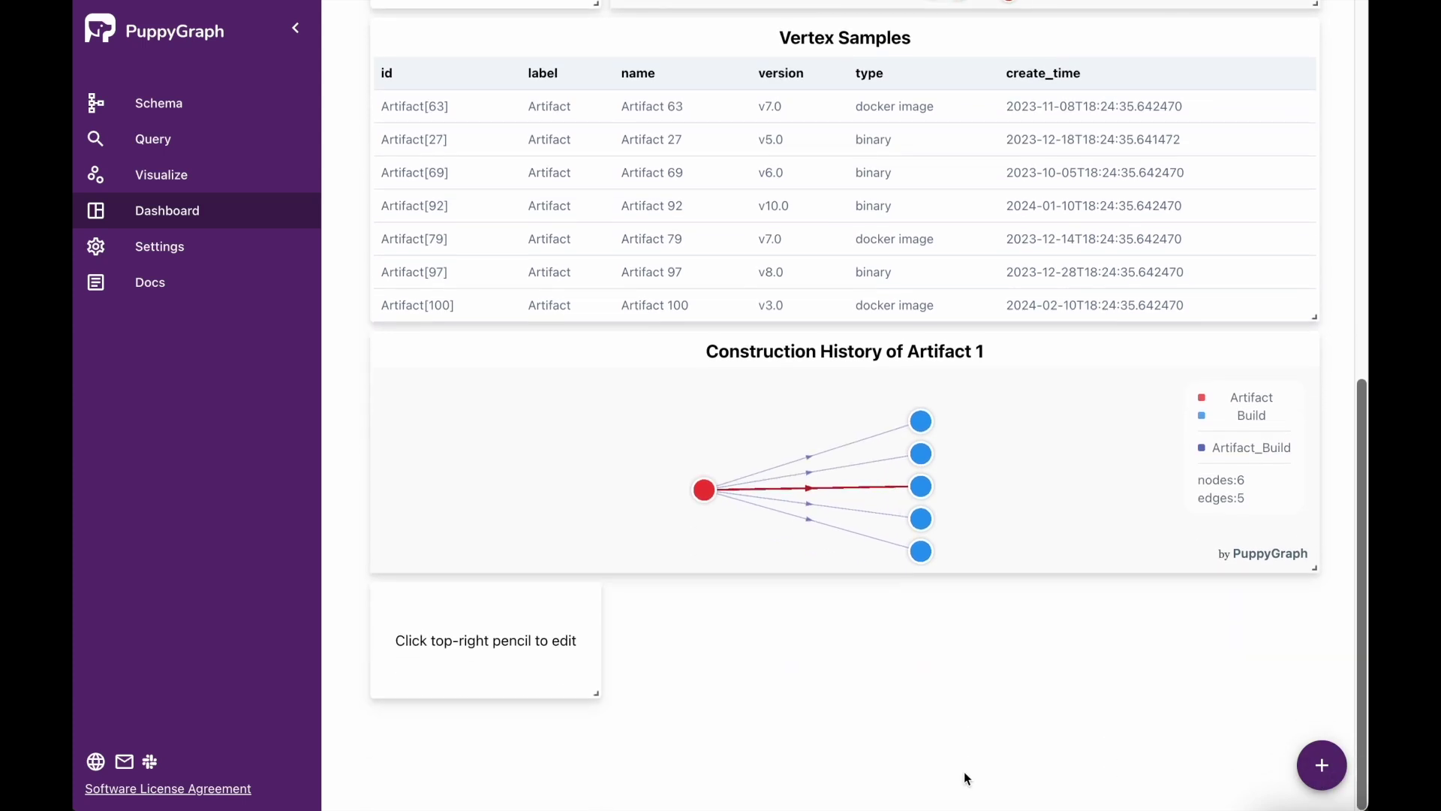
left_click_drag(596, 780, 1319, 765)
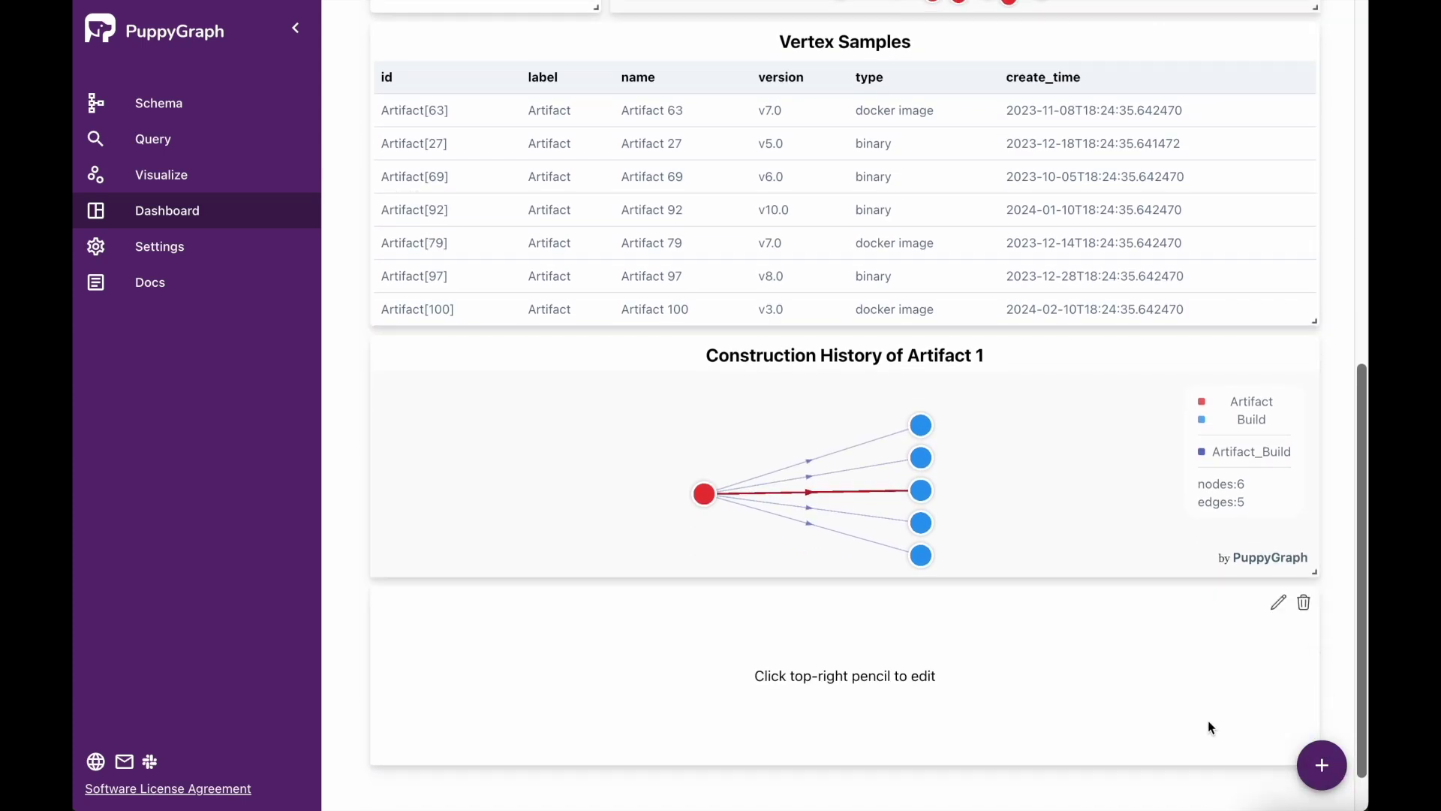
Title the new widget "Deployment History of Artifact 1" and enter the query g.V("Artifact[1]").out('HAS_DEPLOYMENT').path().
left_click(1278, 610)
left_click(618, 325)
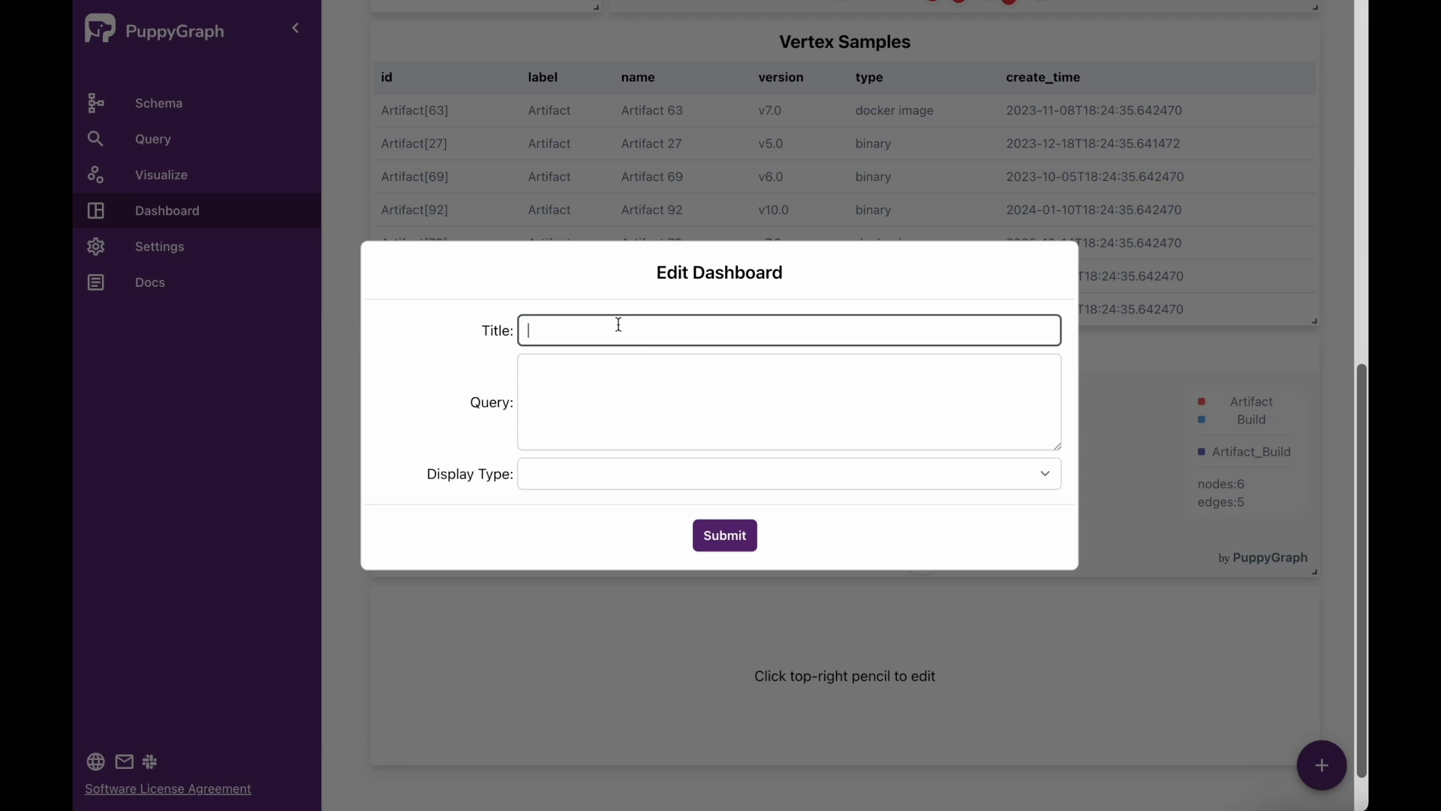
type("Deployment History of Artifact 1")
left_click(699, 386)
type("g.V(\"Artifact[1]\").out('HAS_DEPLOYMENT').path()")
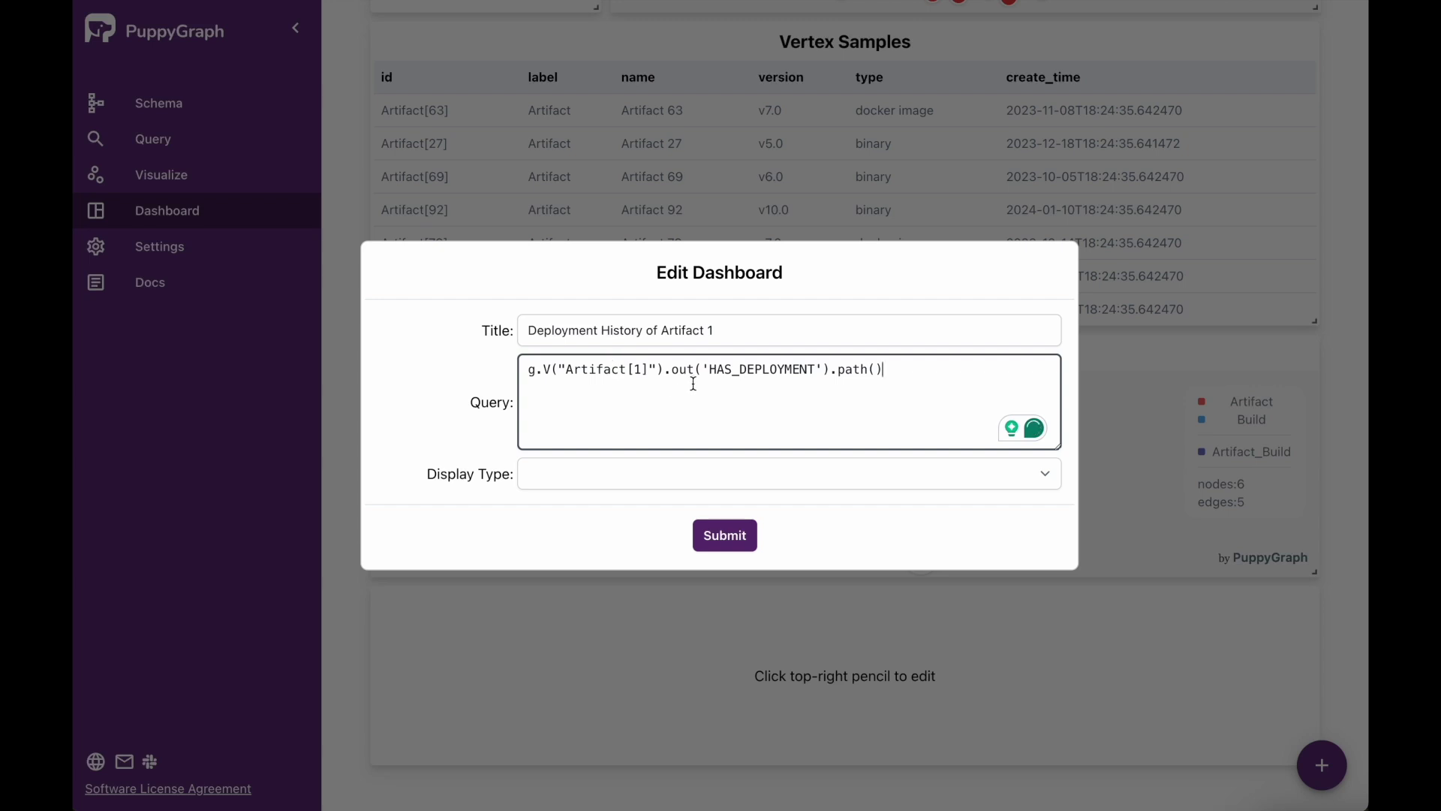
Set the Deployment History widget to display as a Table and submit it.
left_click(1042, 474)
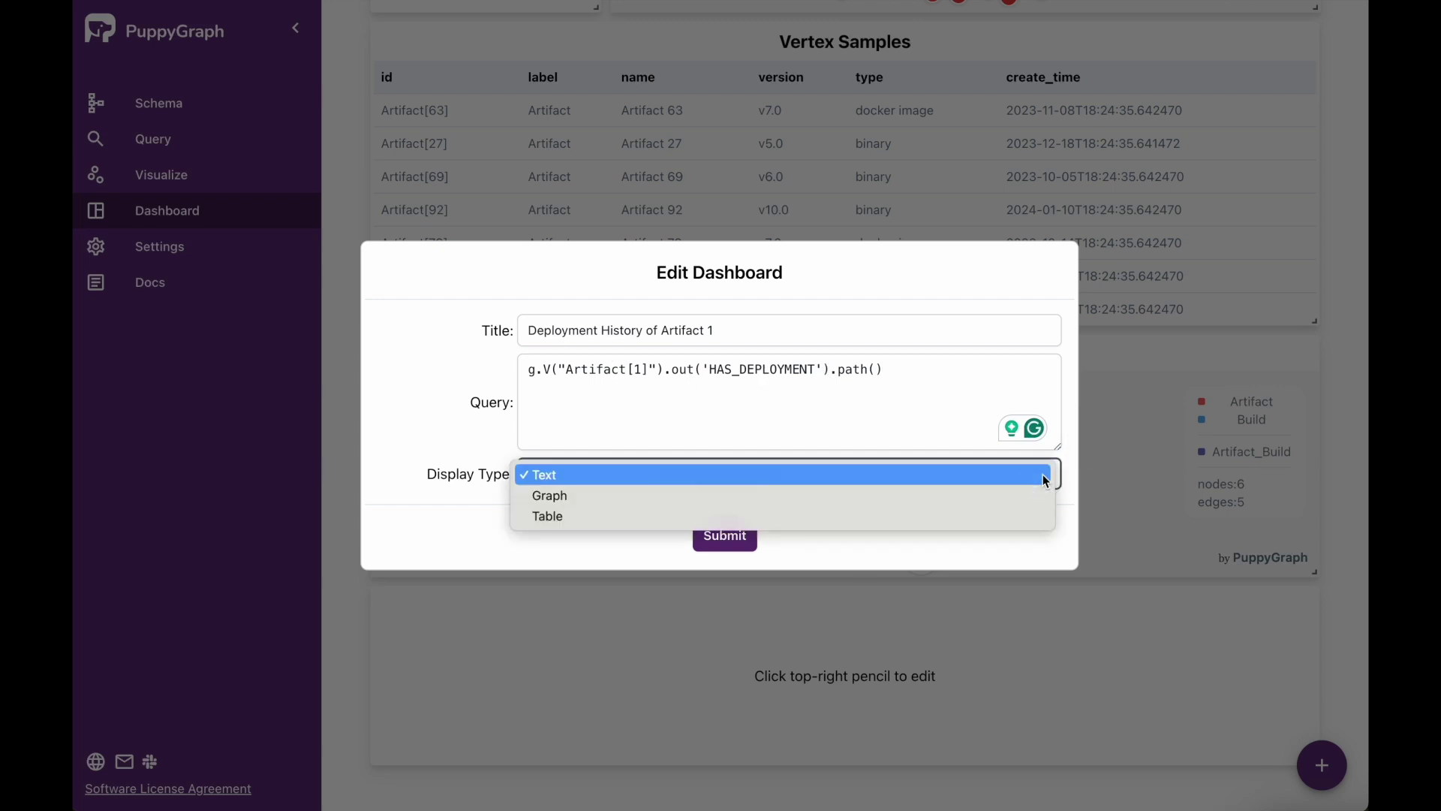
left_click(833, 516)
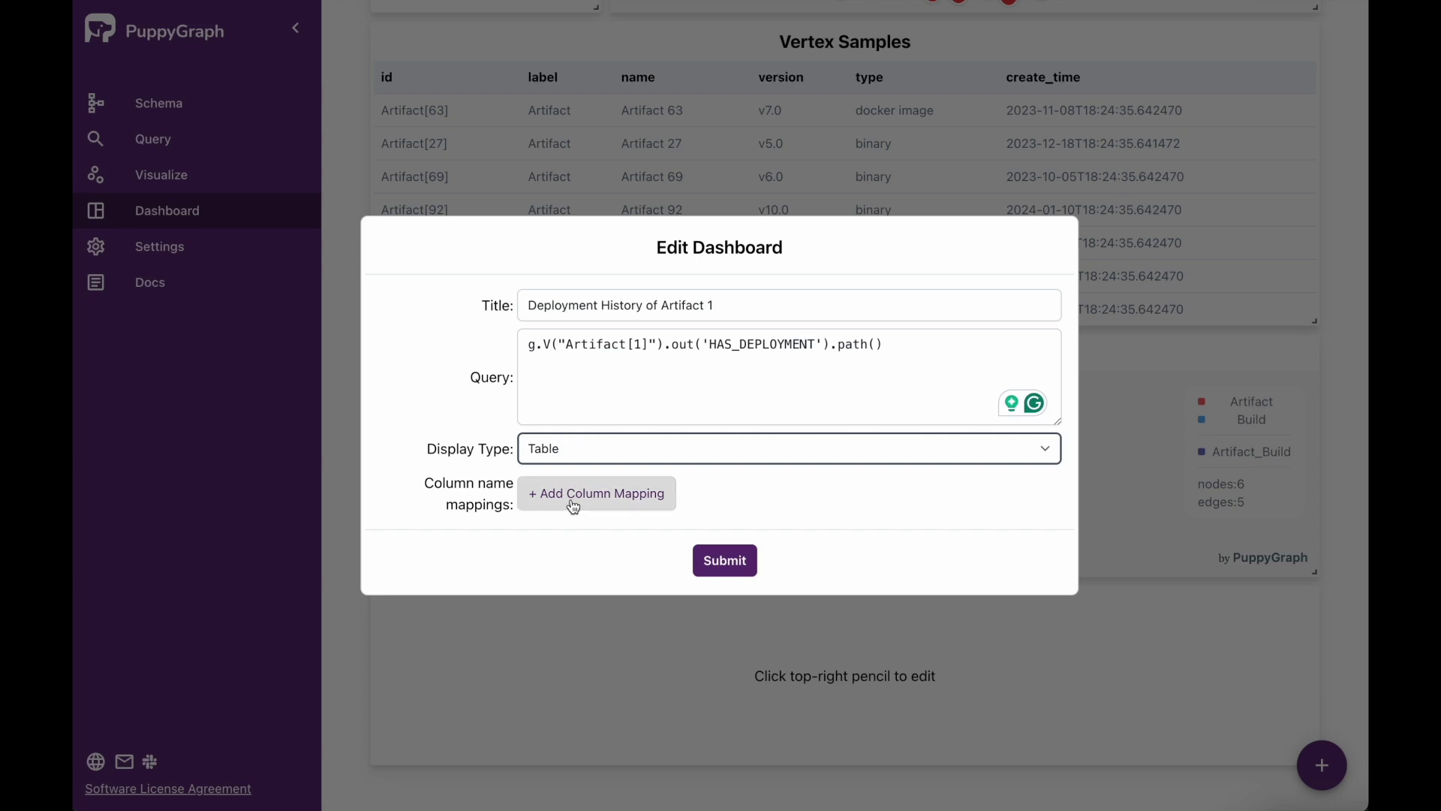
left_click(836, 557)
left_click(733, 560)
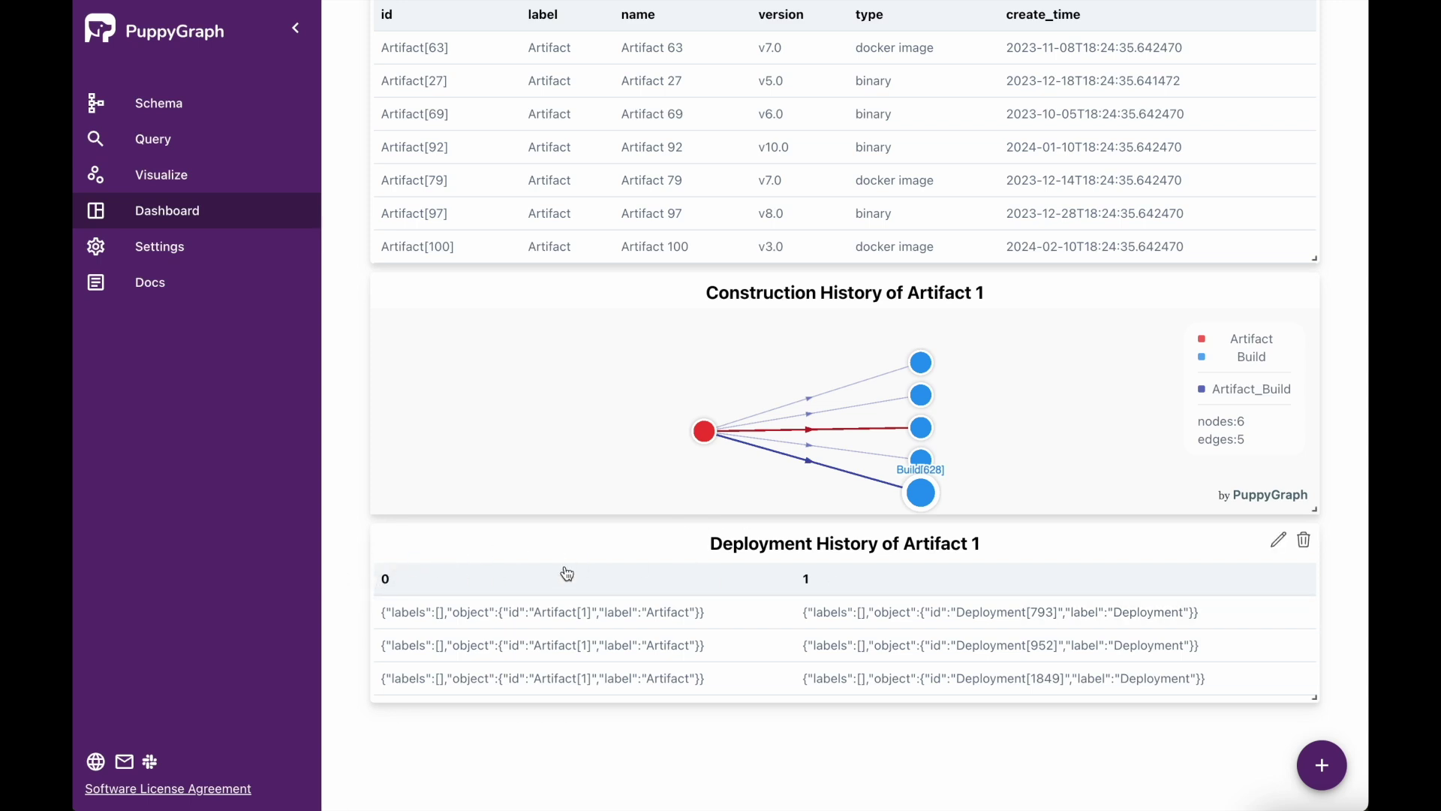
Map column 0 to Artifact and column 1 to Deployment in the Deployment History of Artifact 1 table.
left_click(1278, 541)
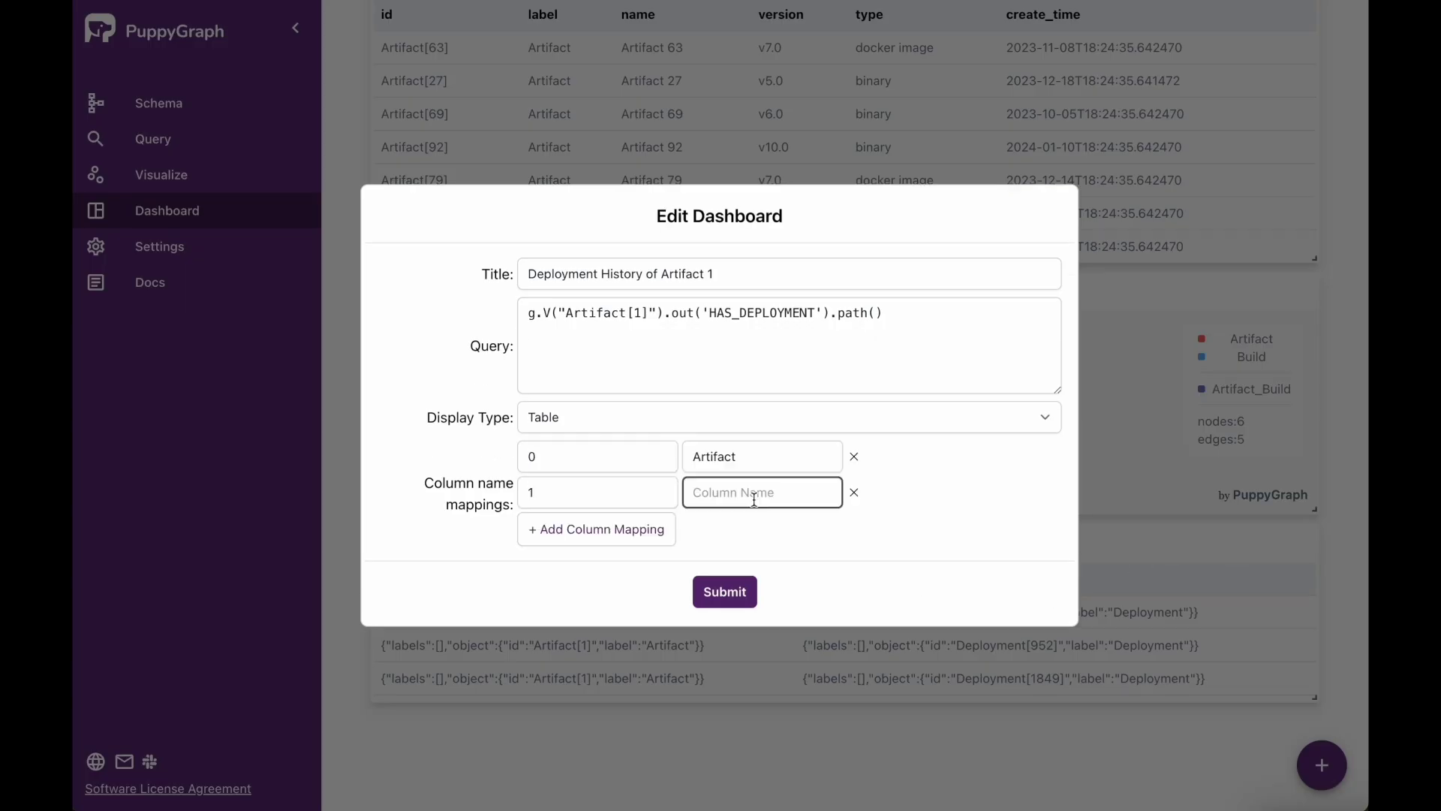
type("Deployment")
left_click(725, 592)
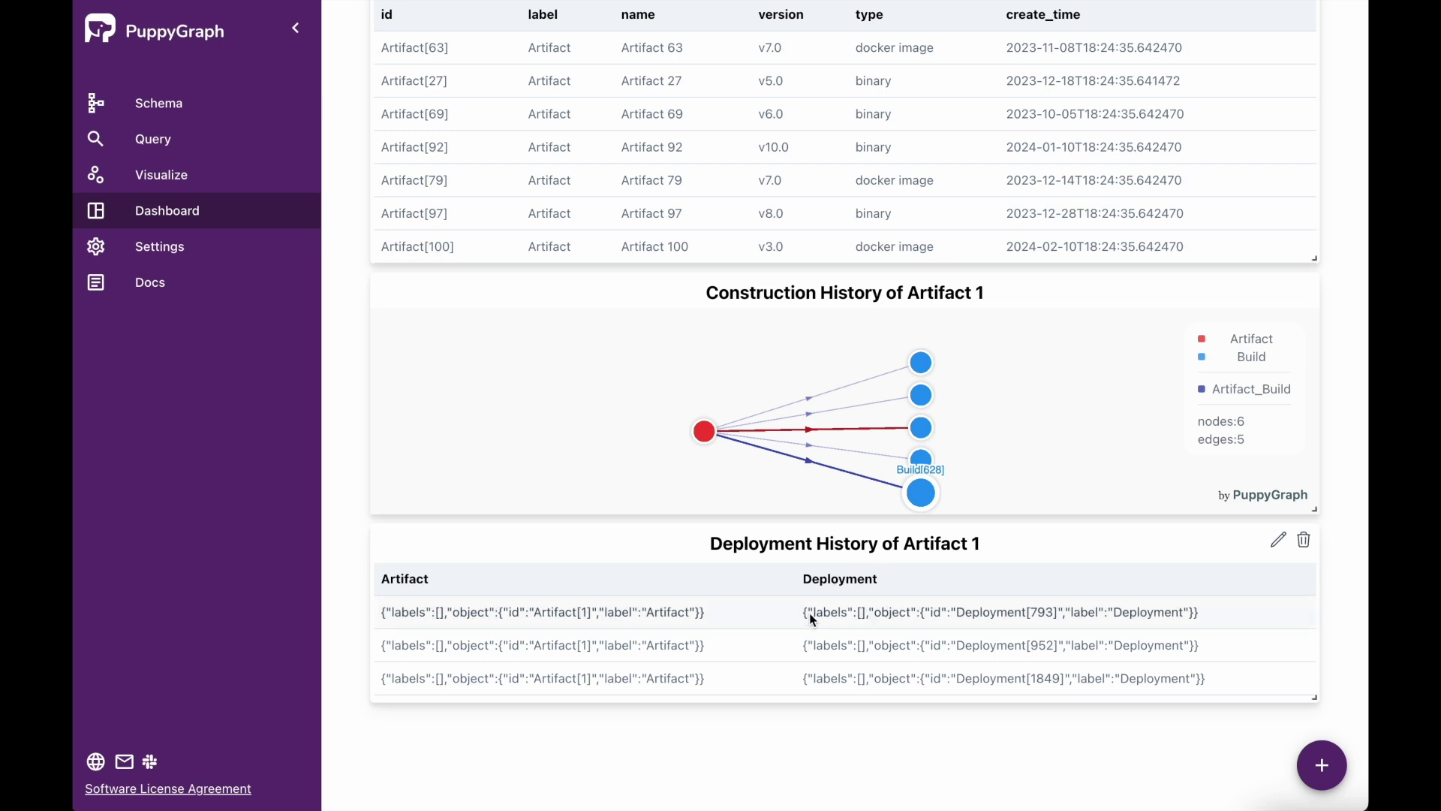
Add another dashboard widget below Deployment History of Artifact 1 and enlarge it to full width with a taller height.
mouse_move(1322, 765)
left_click(1321, 650)
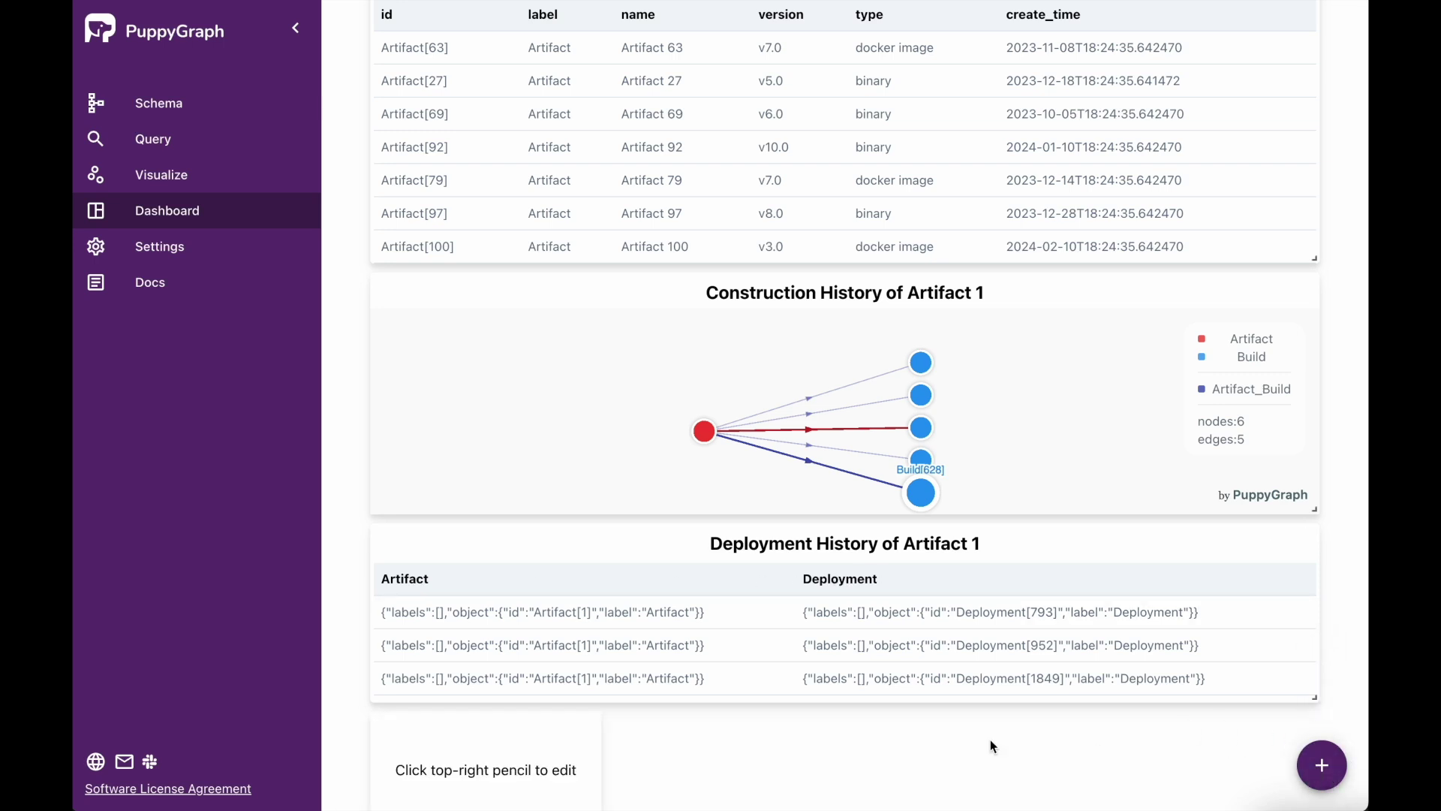
scroll(938, 743, "down", 2)
mouse_move(597, 690)
left_mouse_down()
mouse_move(1324, 743)
mouse_move(1333, 712)
left_mouse_up()
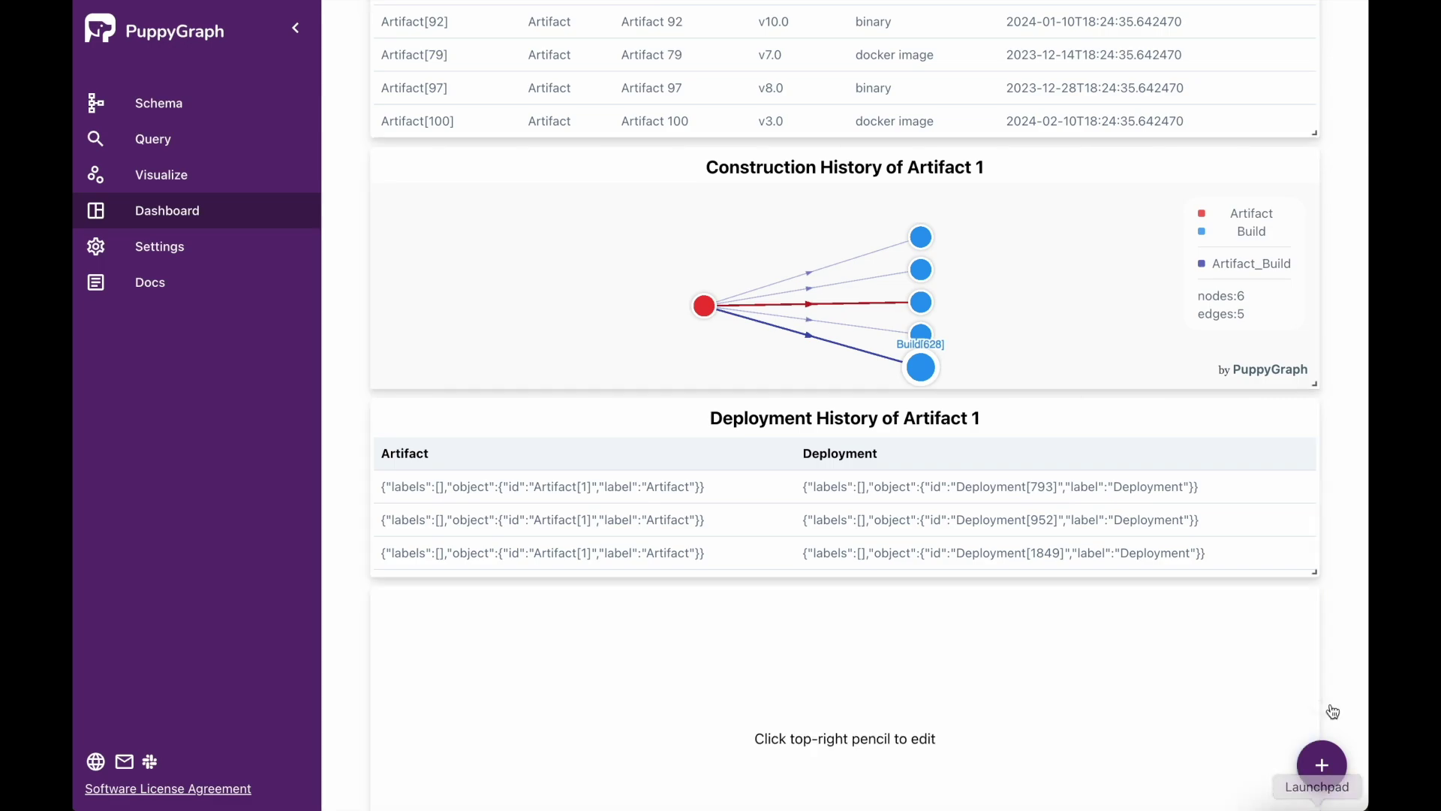
scroll(1345, 638, "down", 3)
Title the widget "Failing Build Records For Build 1439" and enter the query beginning g.V("Build[1439]").as('a').in('HAS_BUILD').repeat(__.out('DEPENDS_ON')).emit().out('HAS_BUILD').has('status', 'failure').as('b').where('a', eq('b')).by('project_id').
left_click(1279, 414)
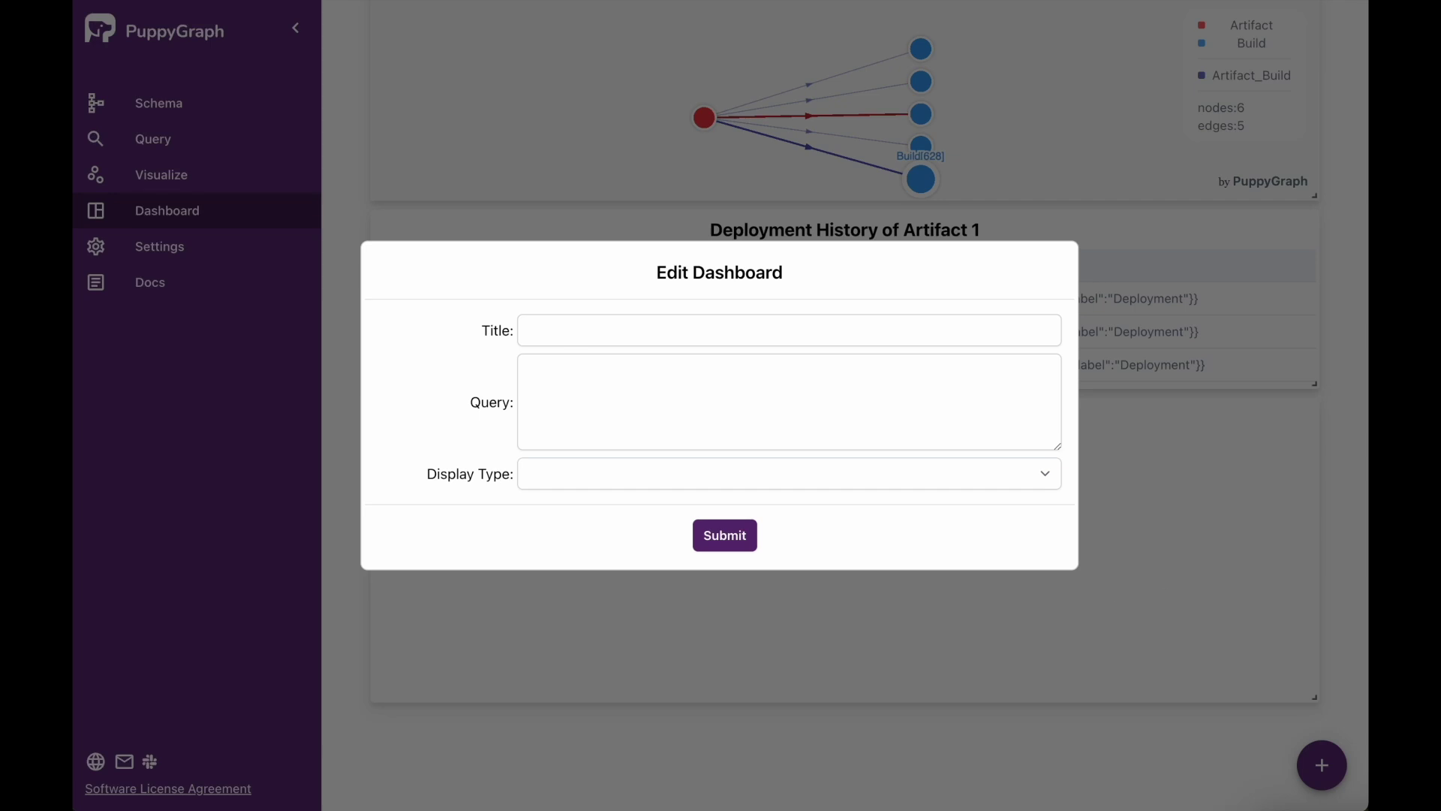
left_click(576, 331)
type("Failing Build Re")
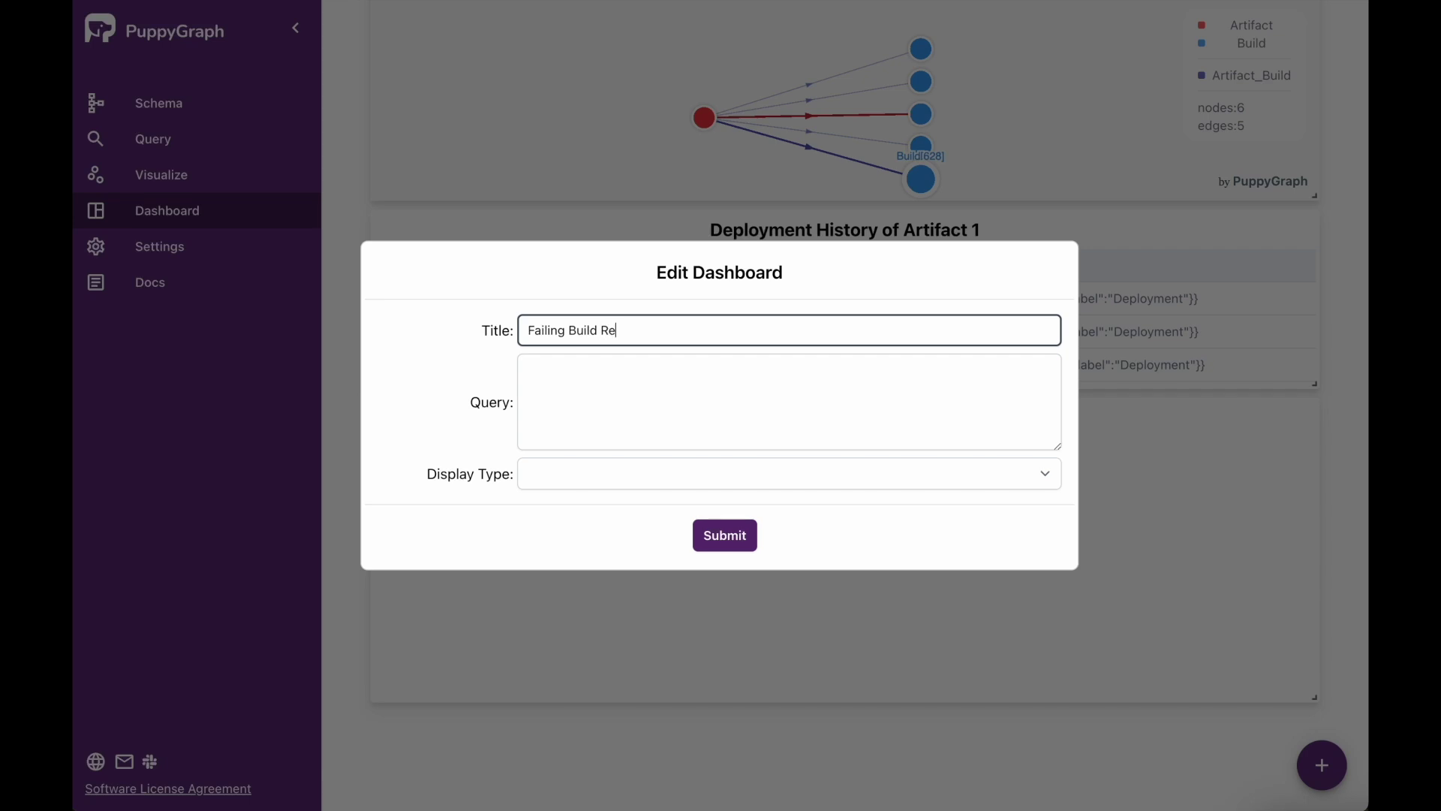
type("cords For Build 1439")
left_click(550, 373)
type("g.V(\"Build[1439]\").as('a')   .in('HAS_BUILD').repeat(__.out('DEPENDS_ON')).emit()   .out('HAS_BUILD').has('status', 'failure').as('b')   .where('a', eq('b')).by('project_id')   .path()")
scroll(804, 424, "up", 2)
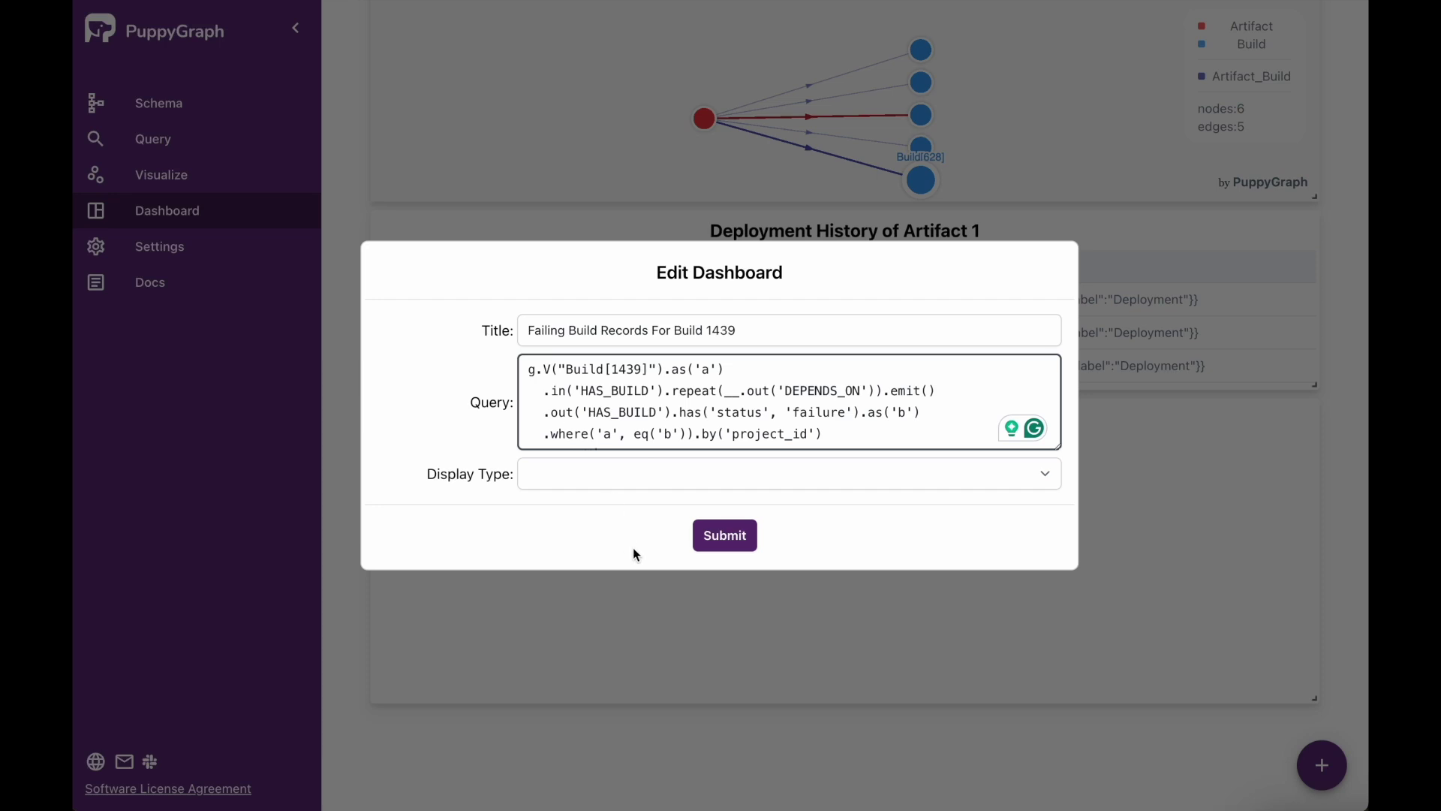
Display the failing build records as a Graph with Scale to fit enabled, and narrow the widget to about half the dashboard width.
left_click(1038, 473)
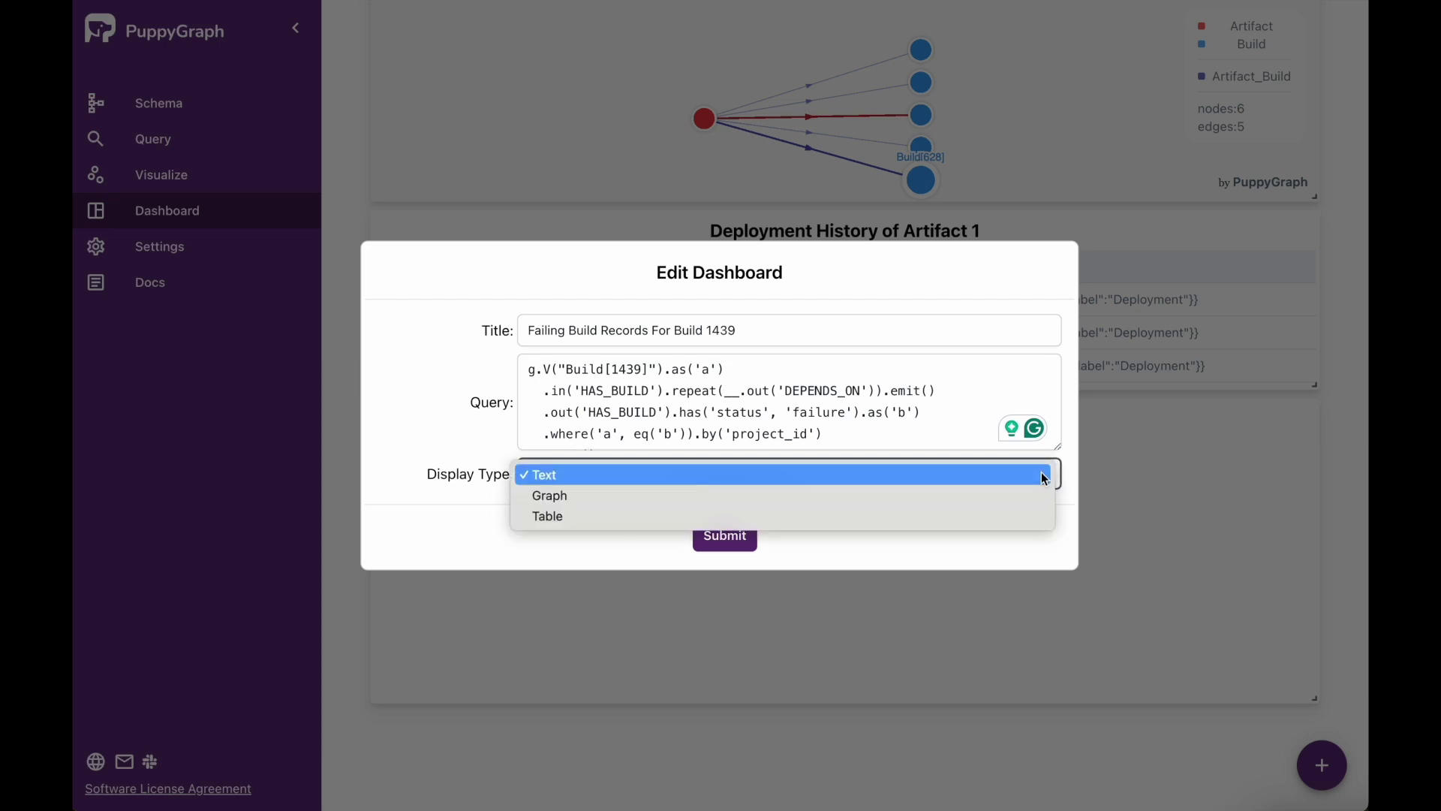
left_click(529, 495)
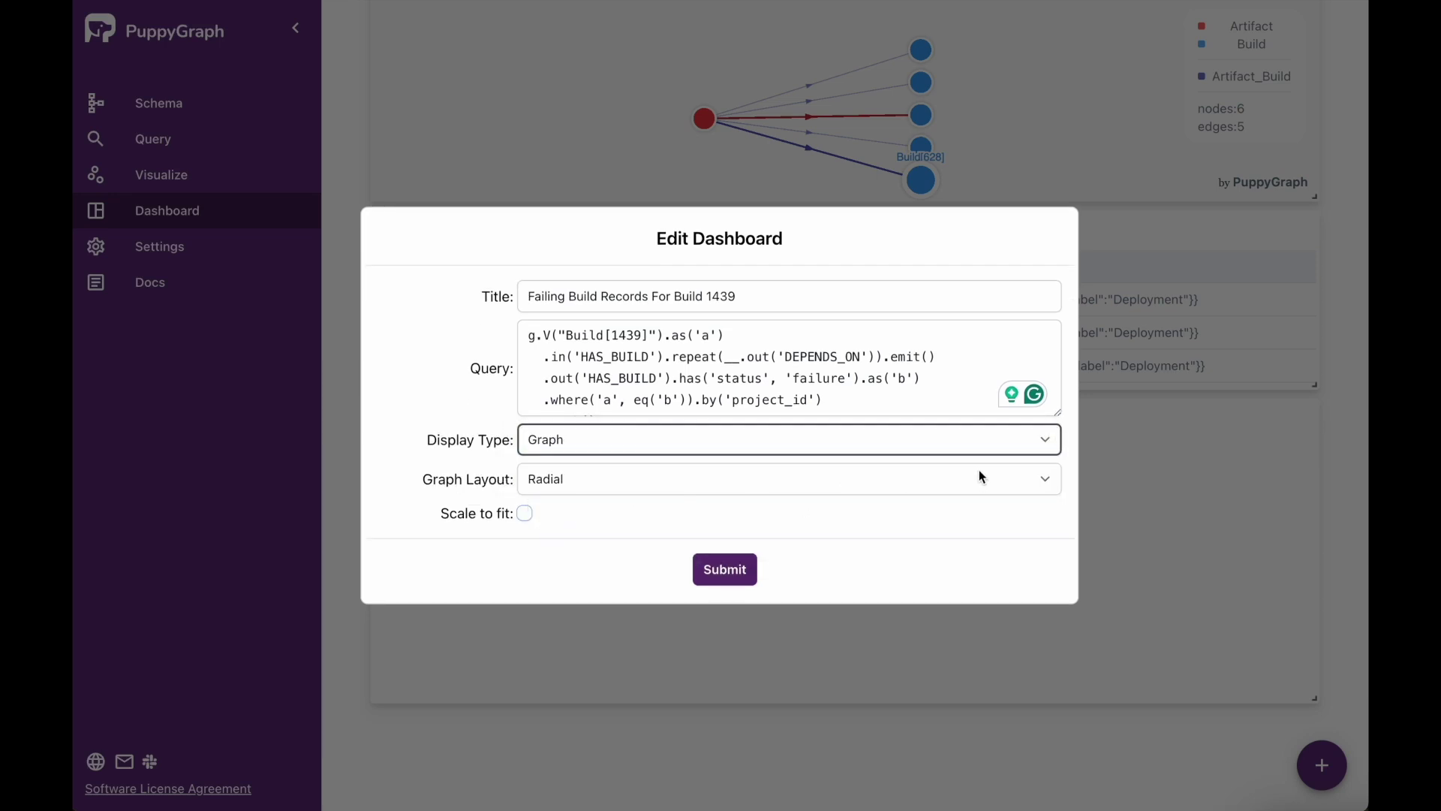
left_click(524, 513)
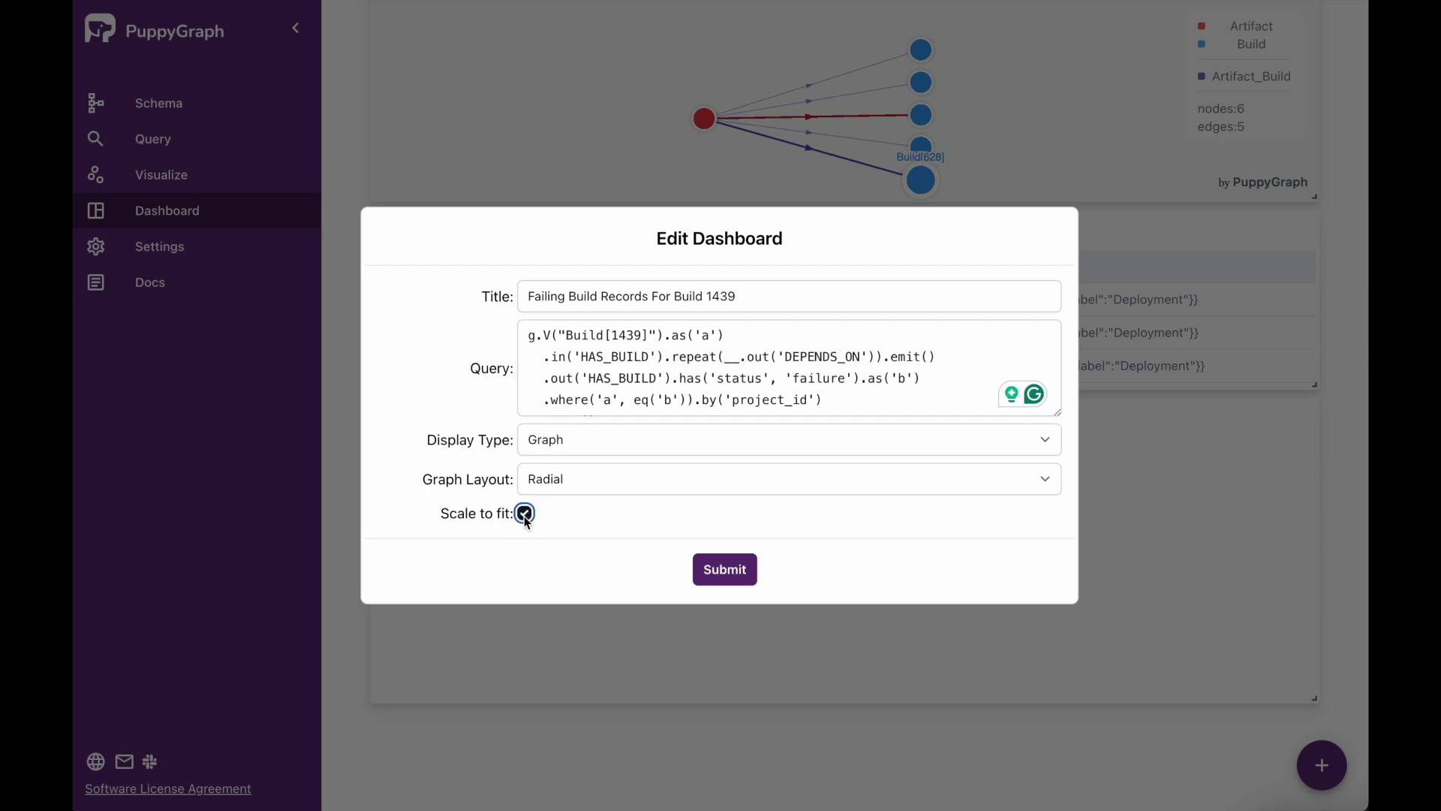
left_click(724, 570)
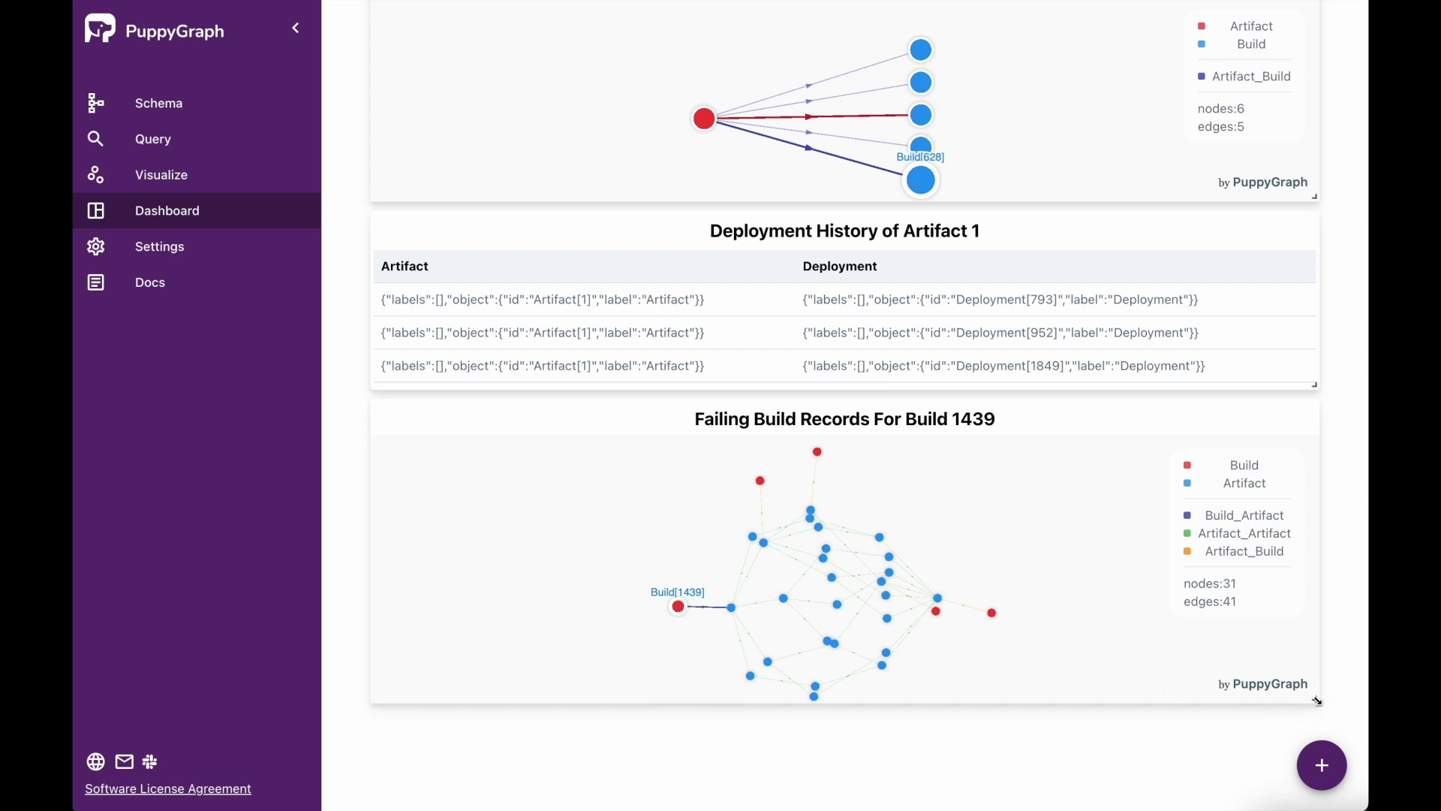
left_click_drag(1313, 699, 867, 710)
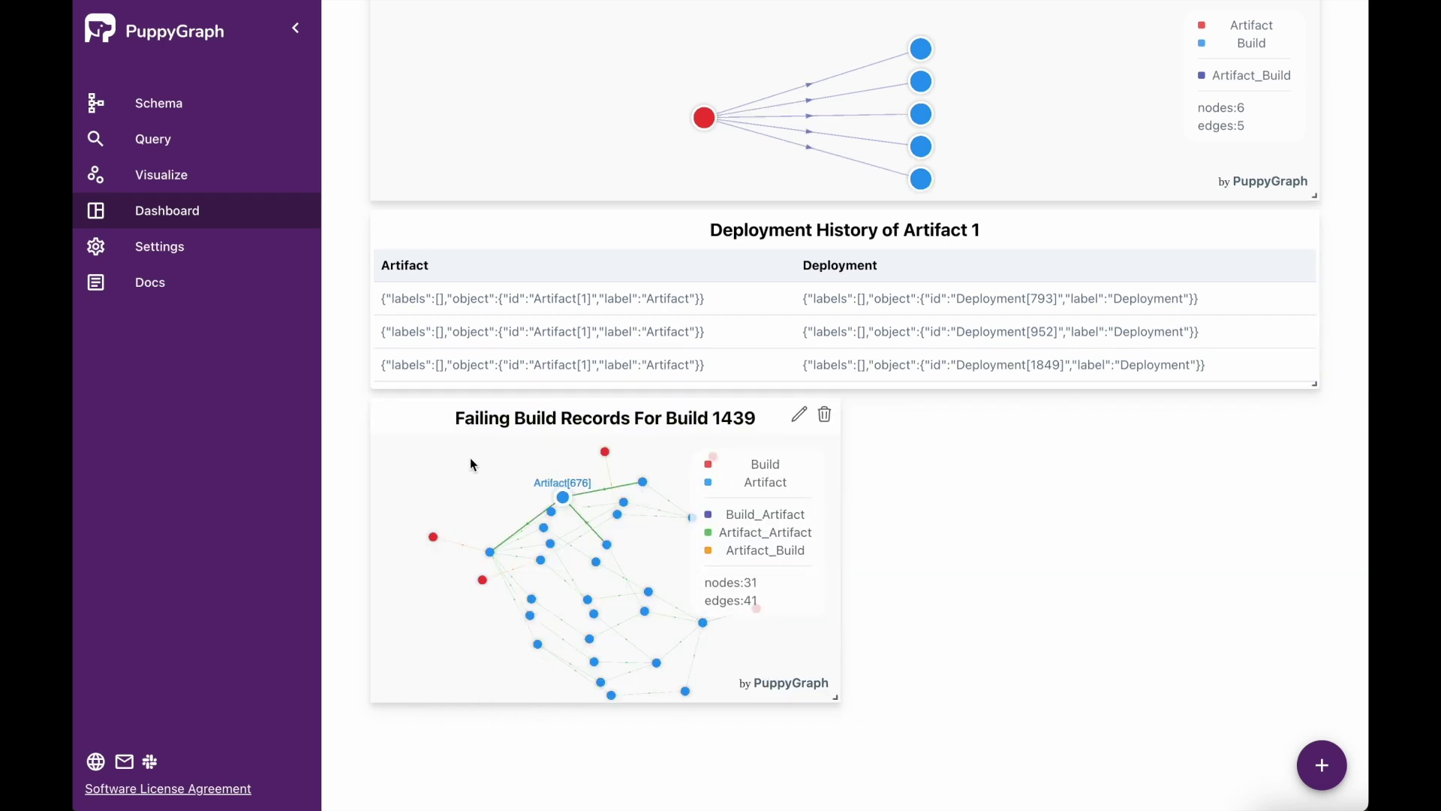
scroll(467, 457, "up", 1)
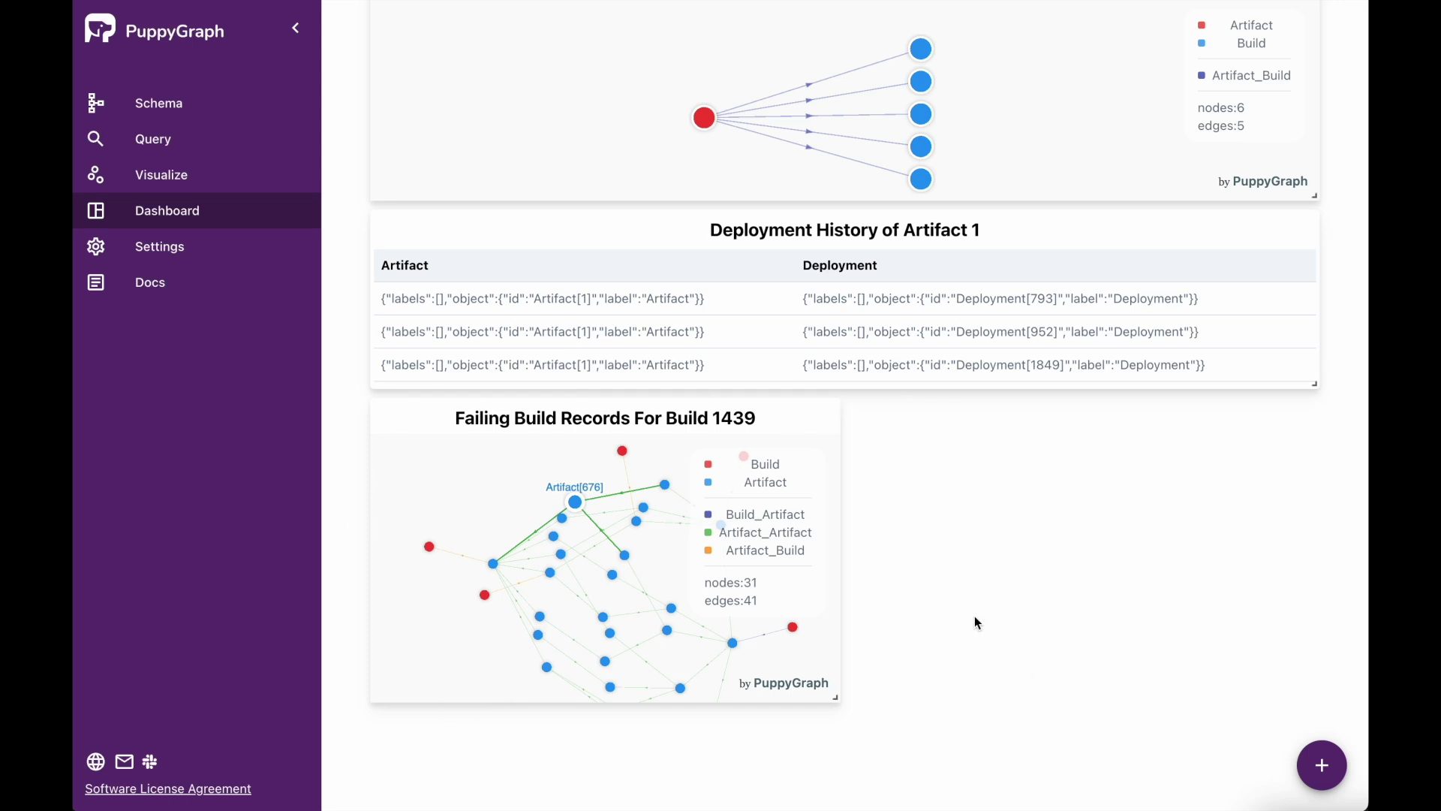
Start the full graph visualization and inspect the properties of vertex Artifact[571].
left_click(146, 179)
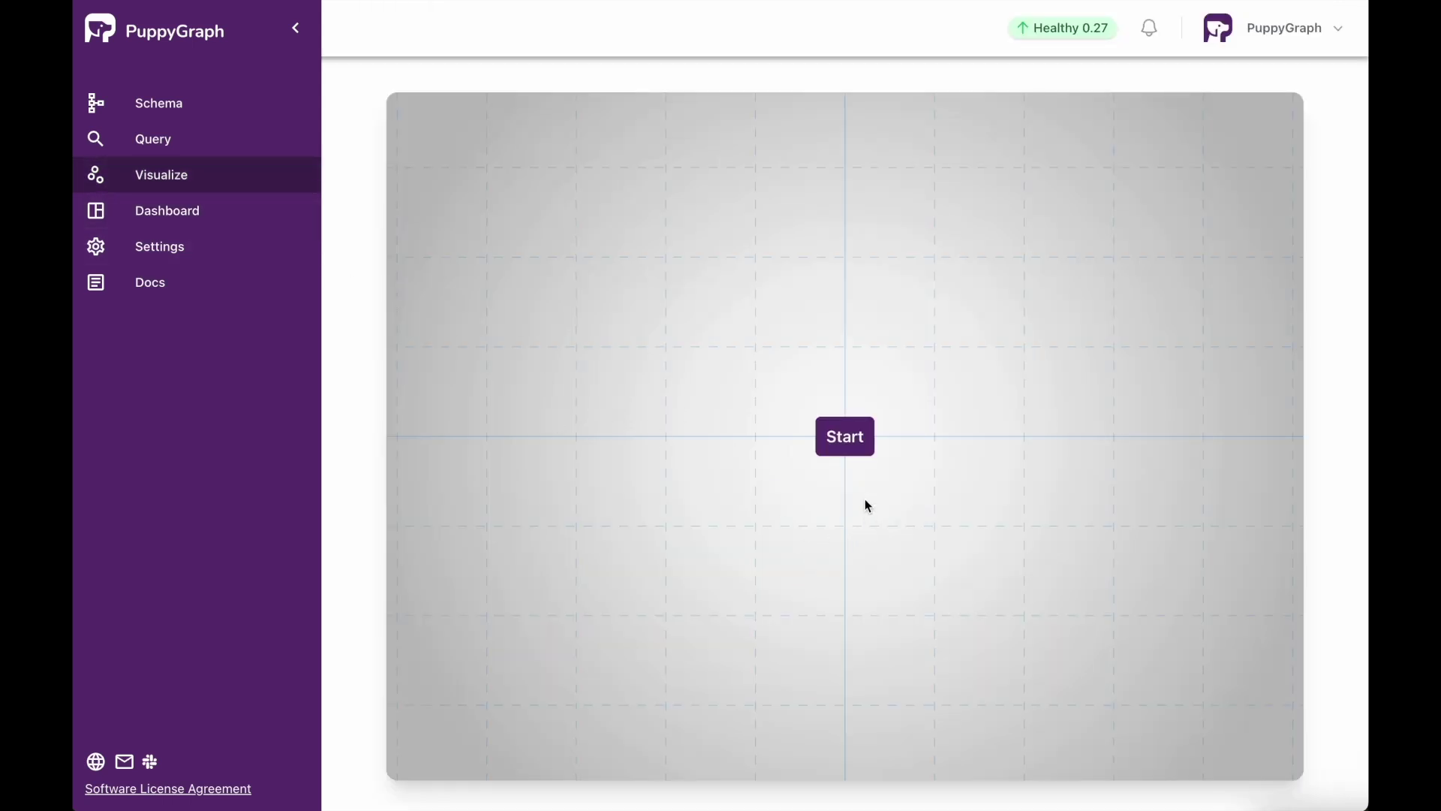
left_click(859, 452)
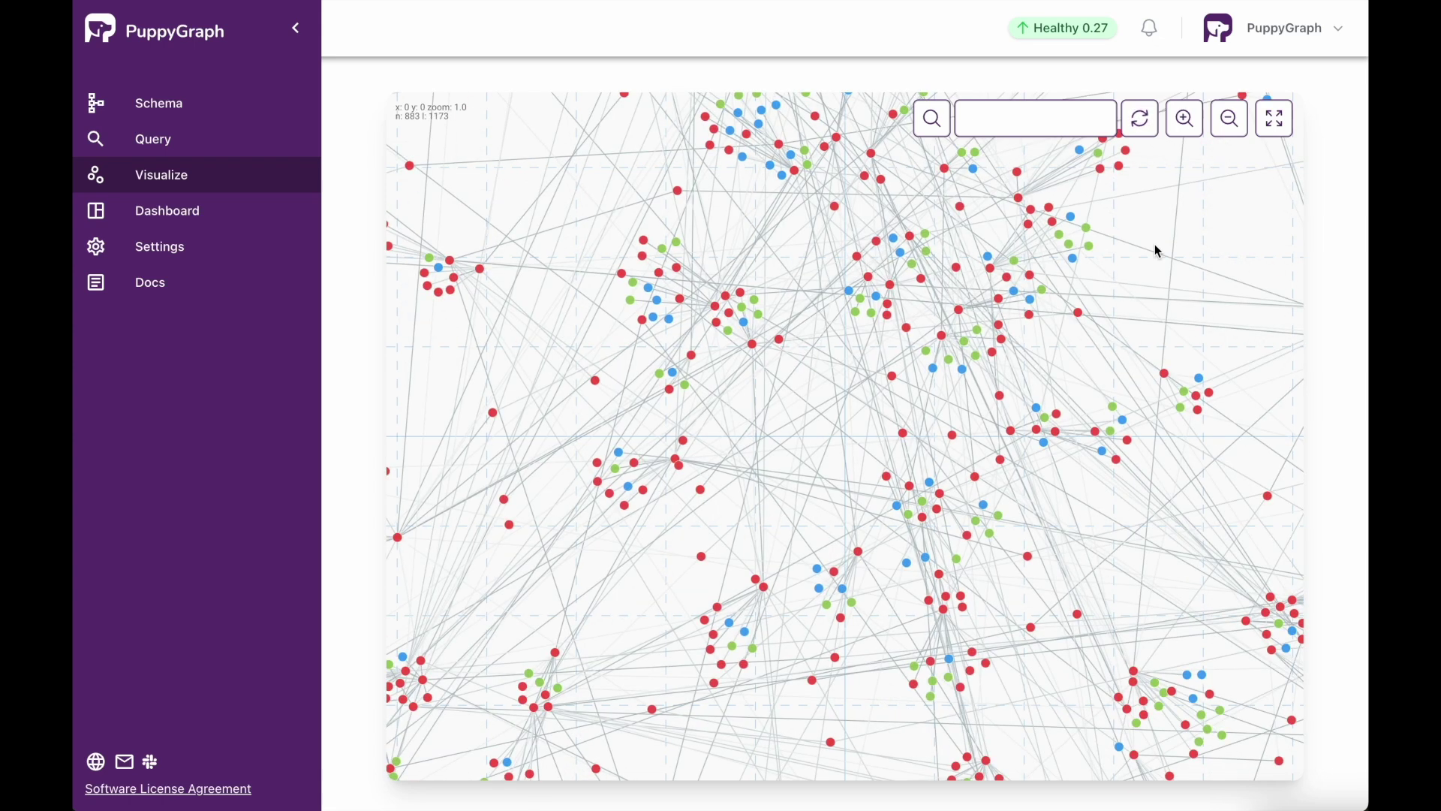
left_click(1230, 120)
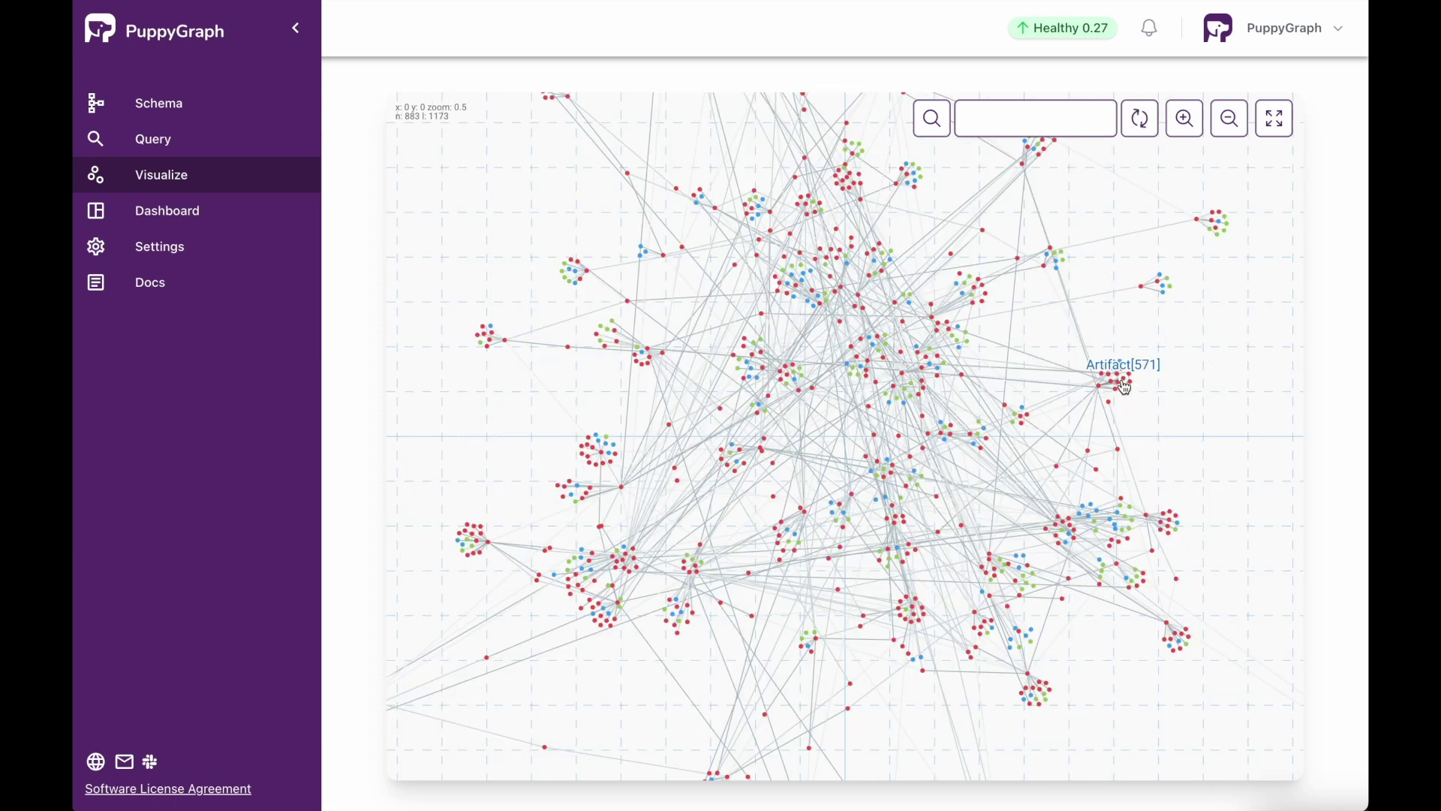
left_click(1125, 386)
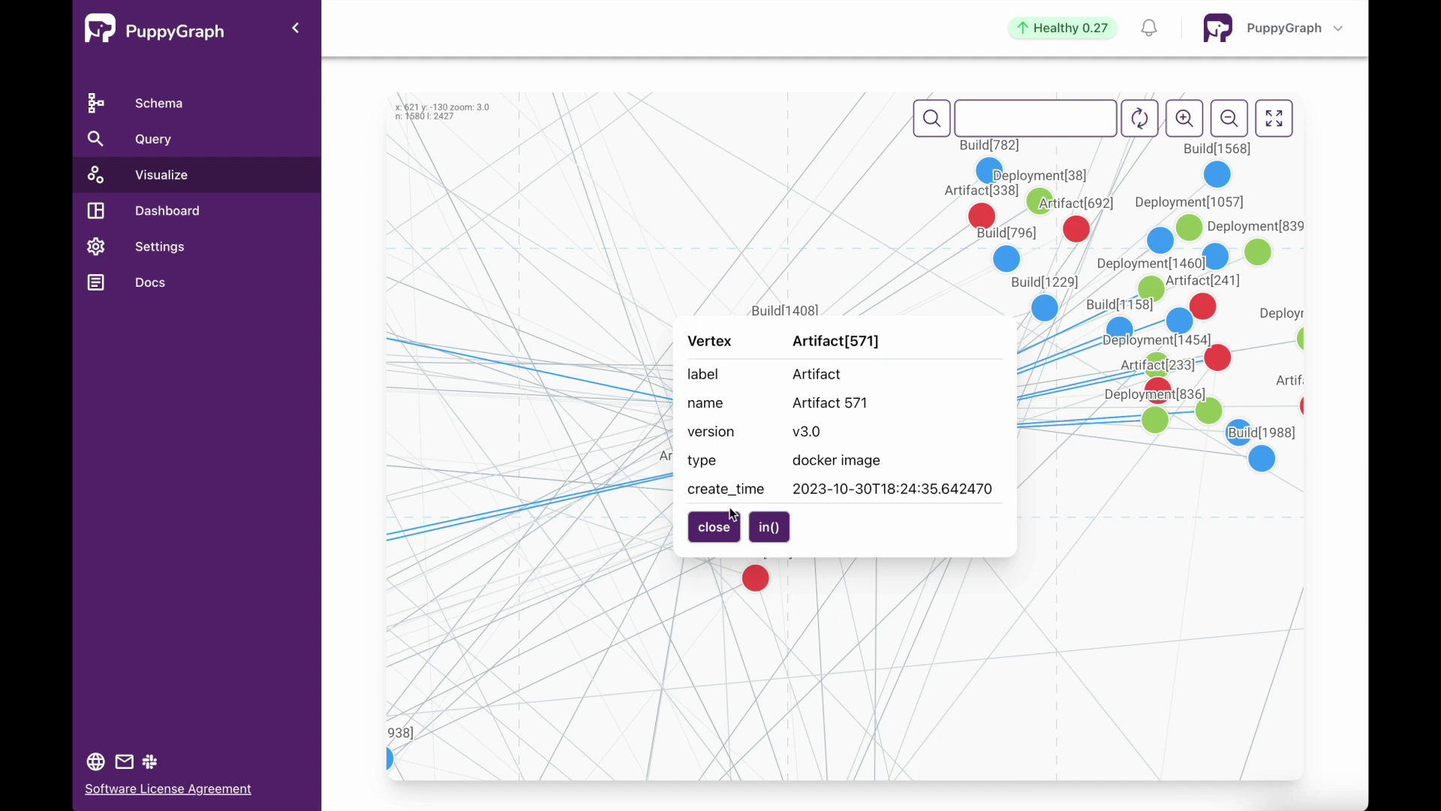
left_click(713, 527)
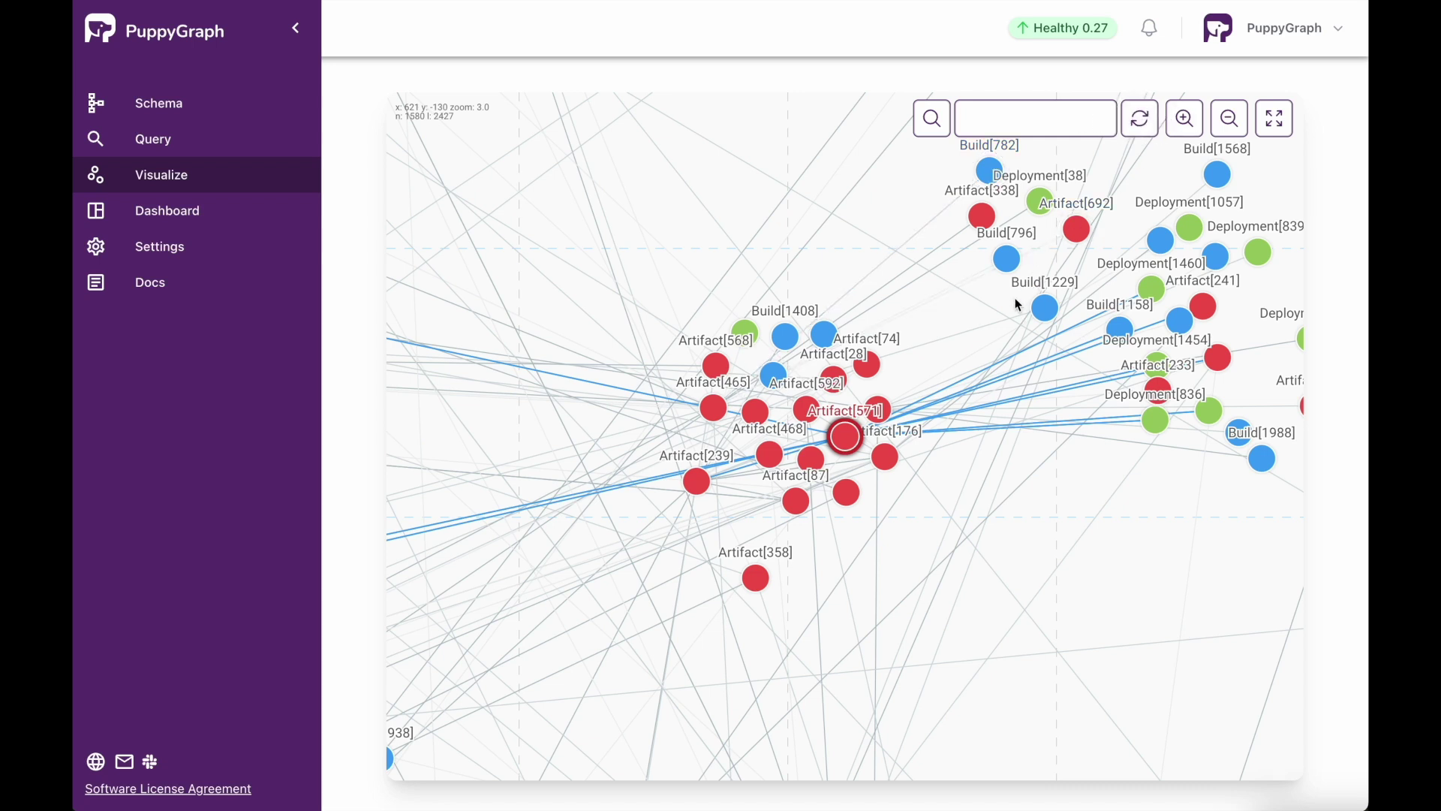
Refresh the zoomed-out graph visualization around Artifact[571] and open the schema view.
left_click(1229, 120)
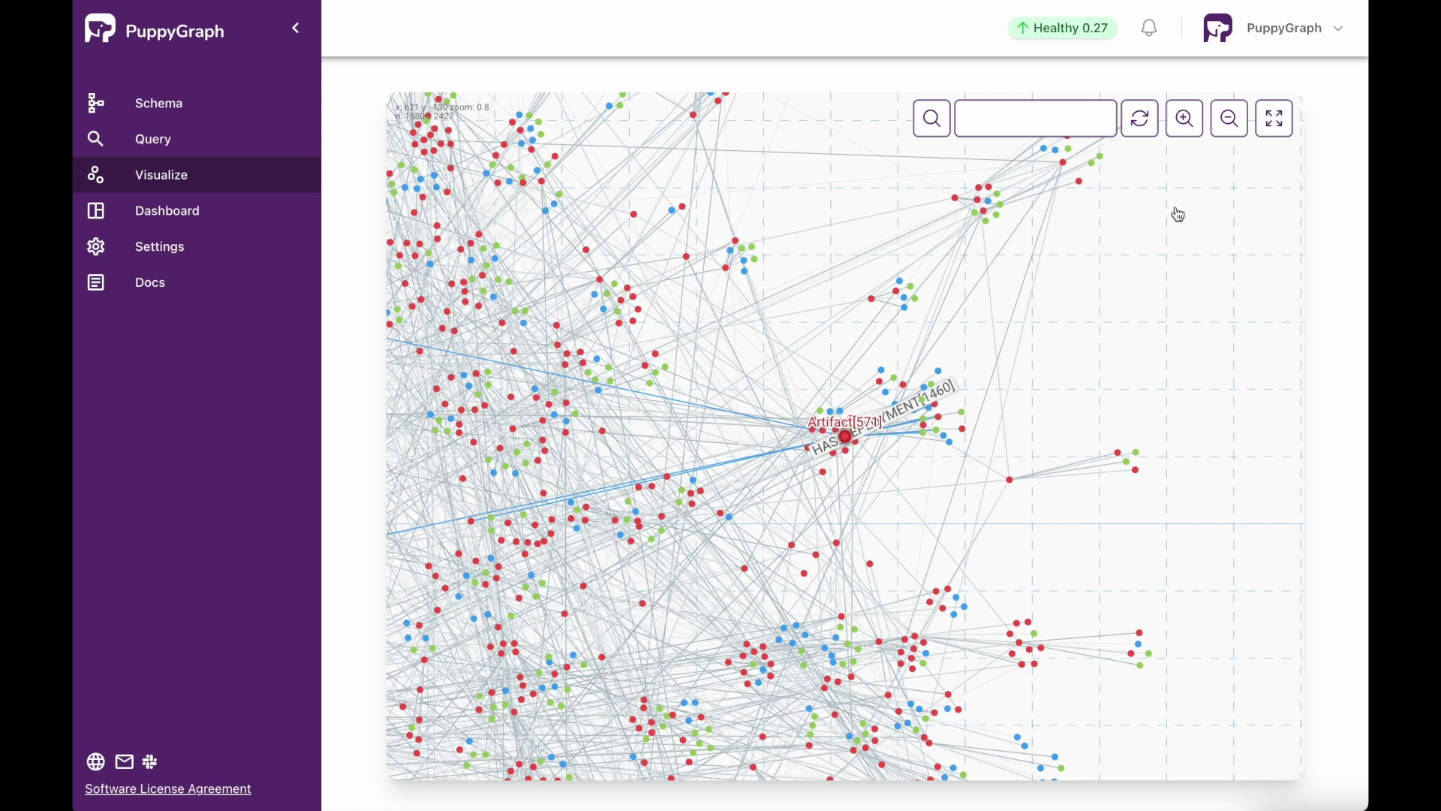
left_click(1146, 126)
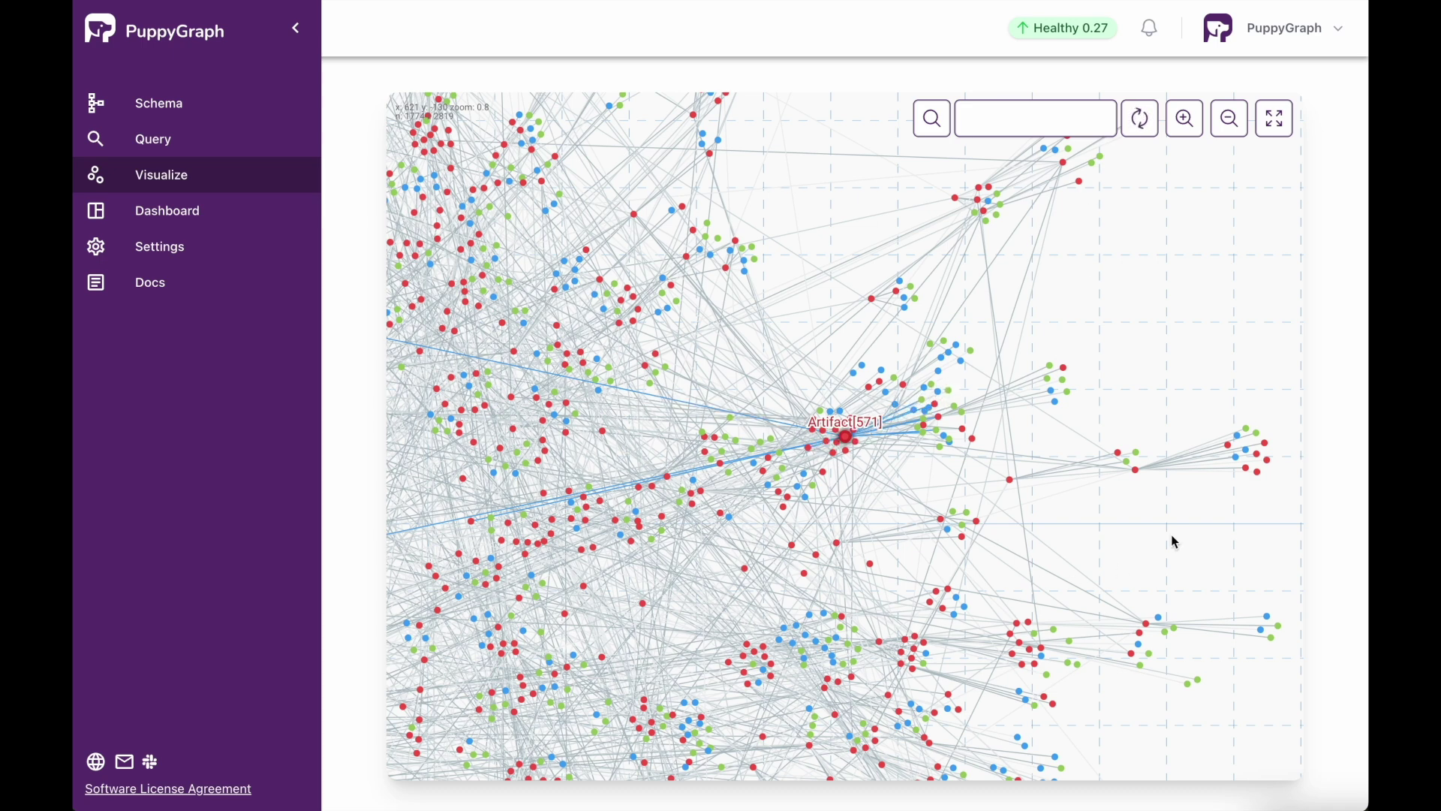
left_click(229, 113)
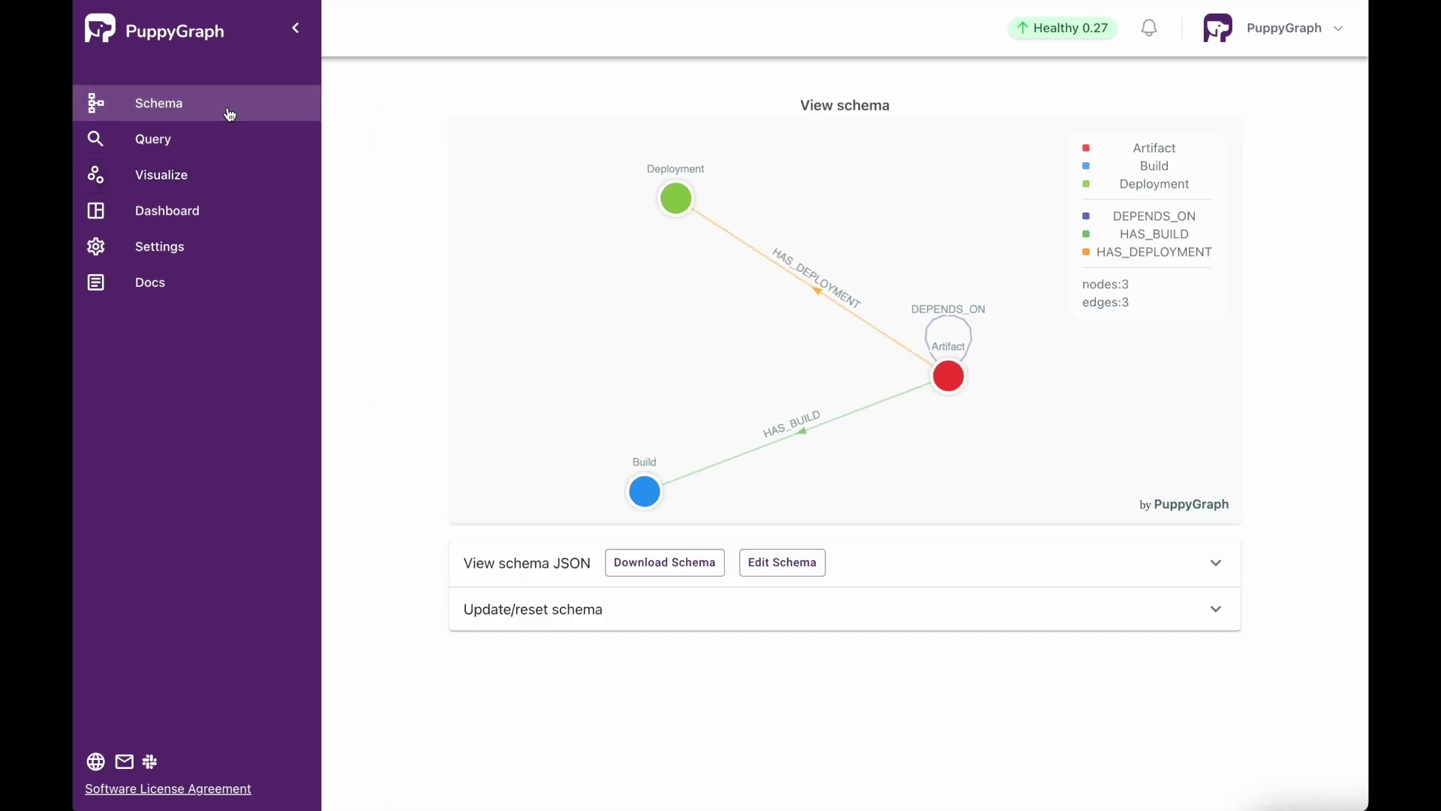